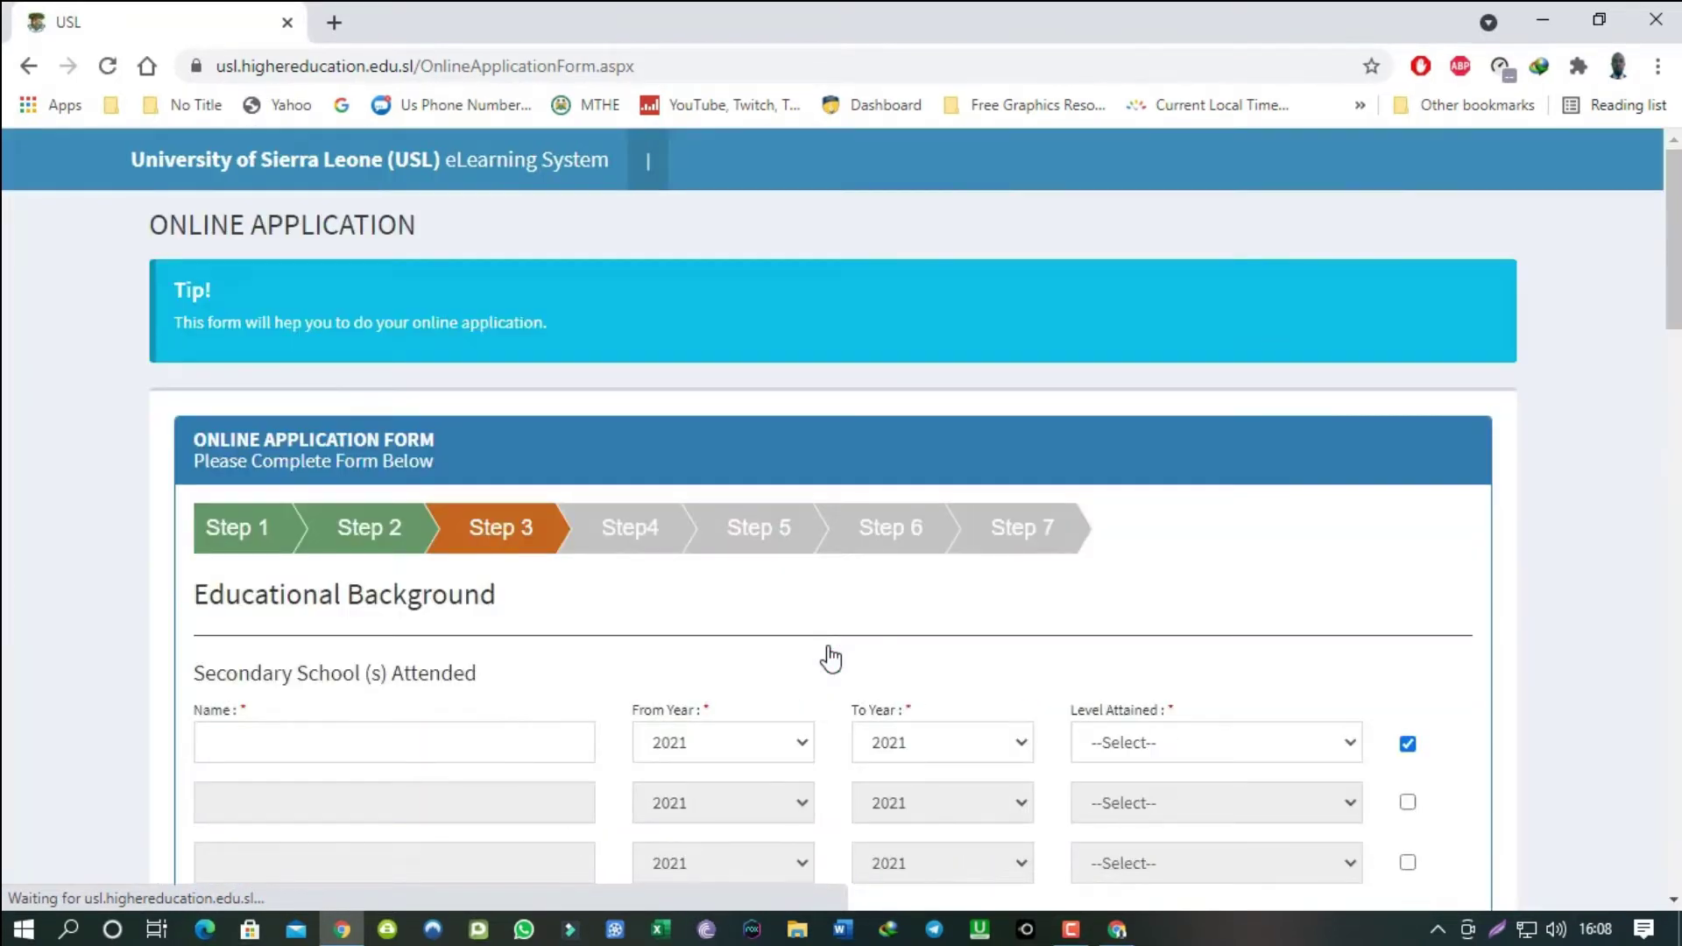
Scroll the empty Step 3 form down to the Secondary School and Entry Qualification fields.
scroll(113, 587, down, 3)
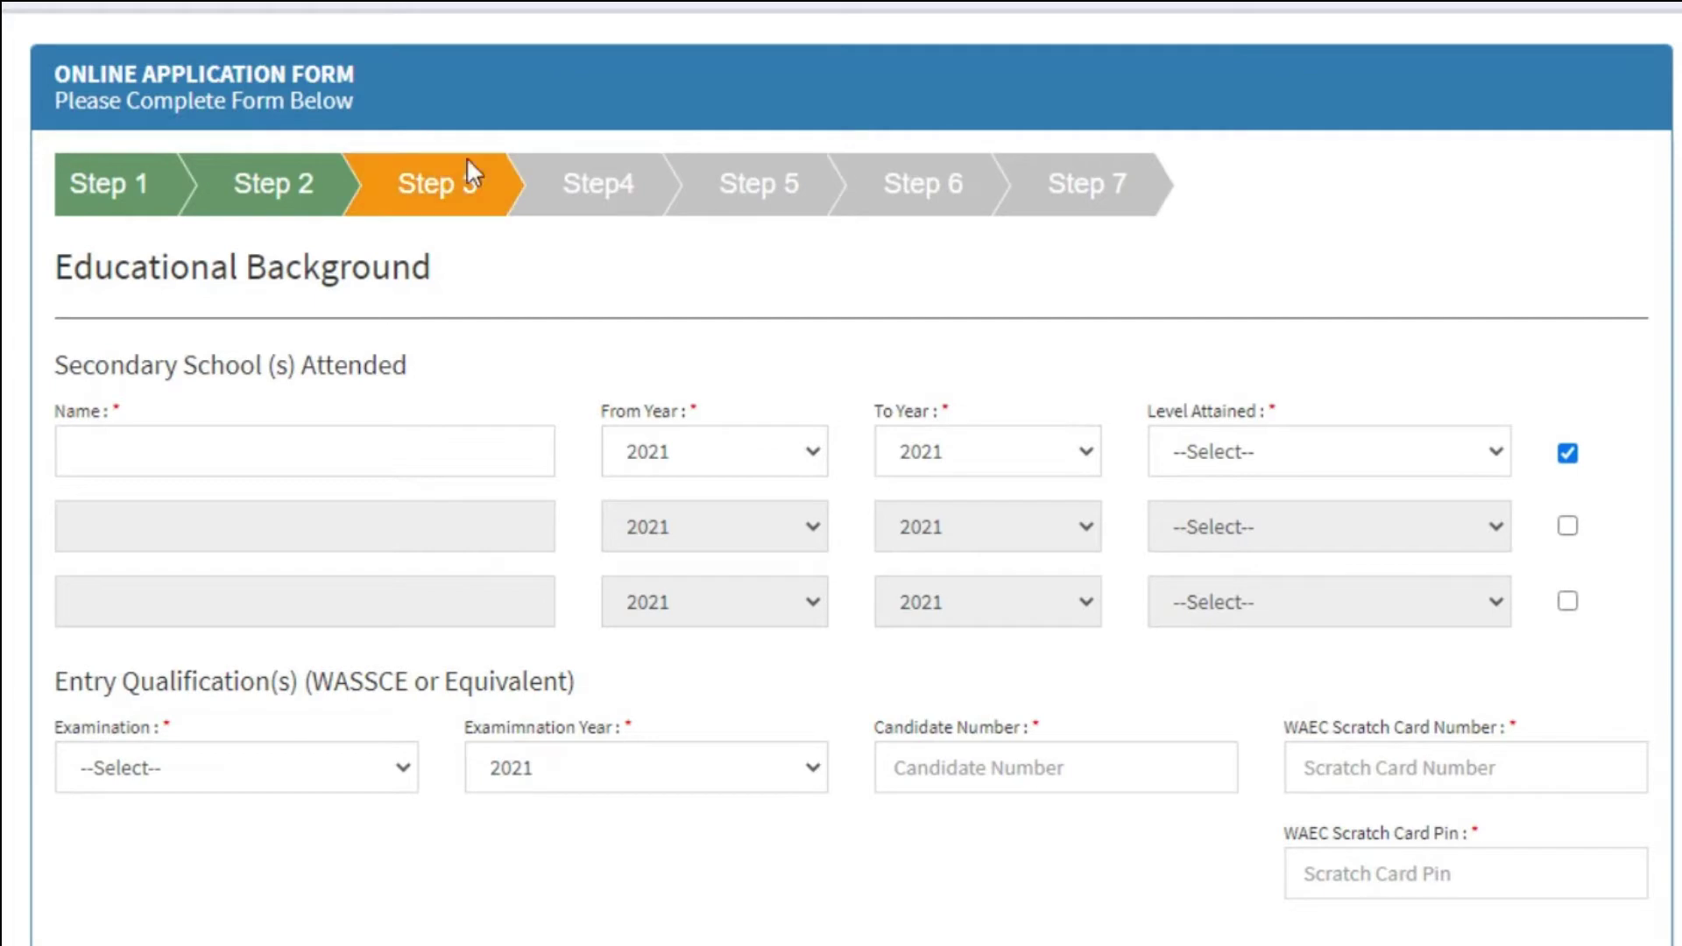
Fill the first school row: Government Model Secondary School, 2012 to 2015, level SSS4.
click(441, 452)
click(324, 526)
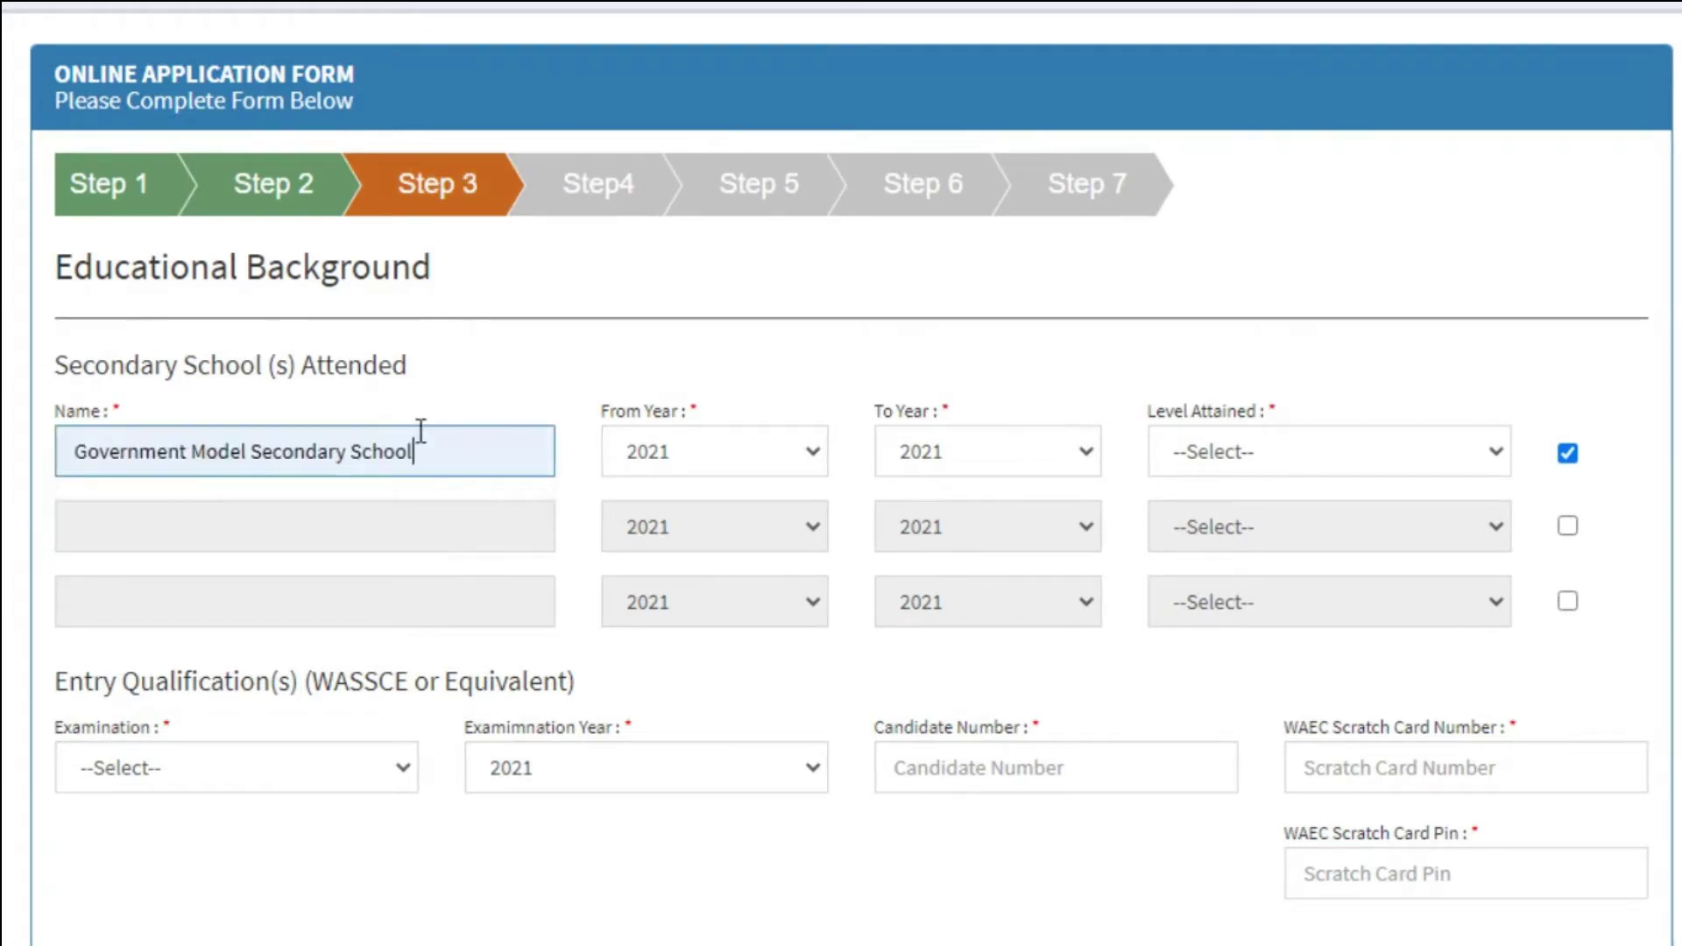
click(821, 455)
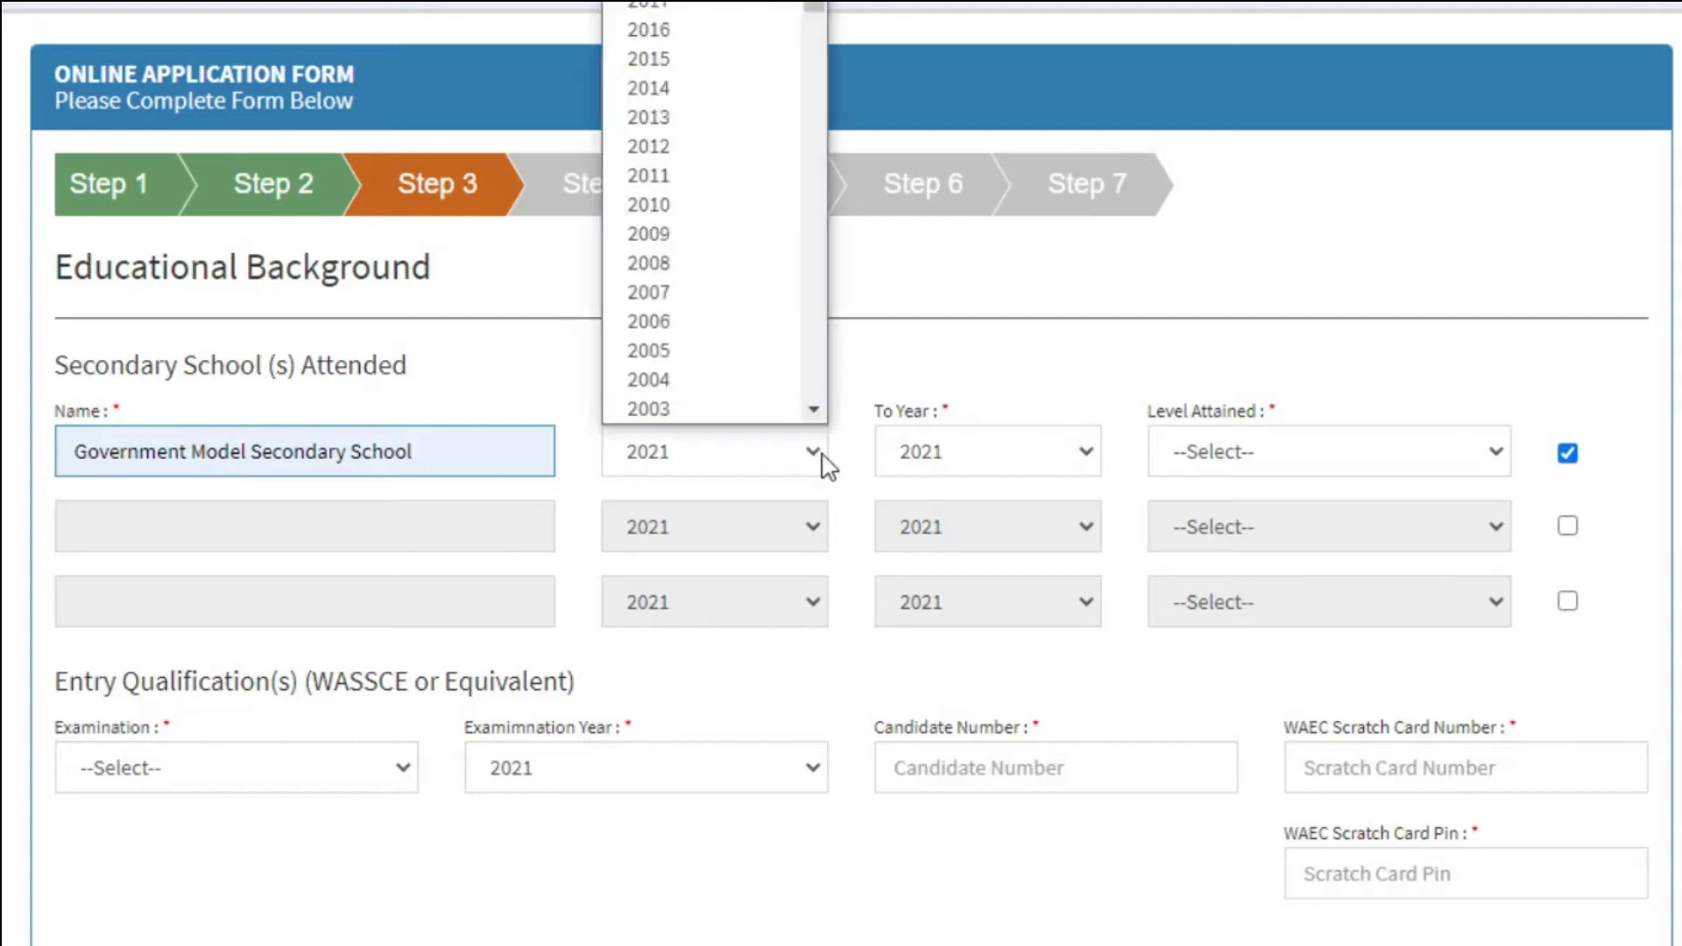
click(659, 141)
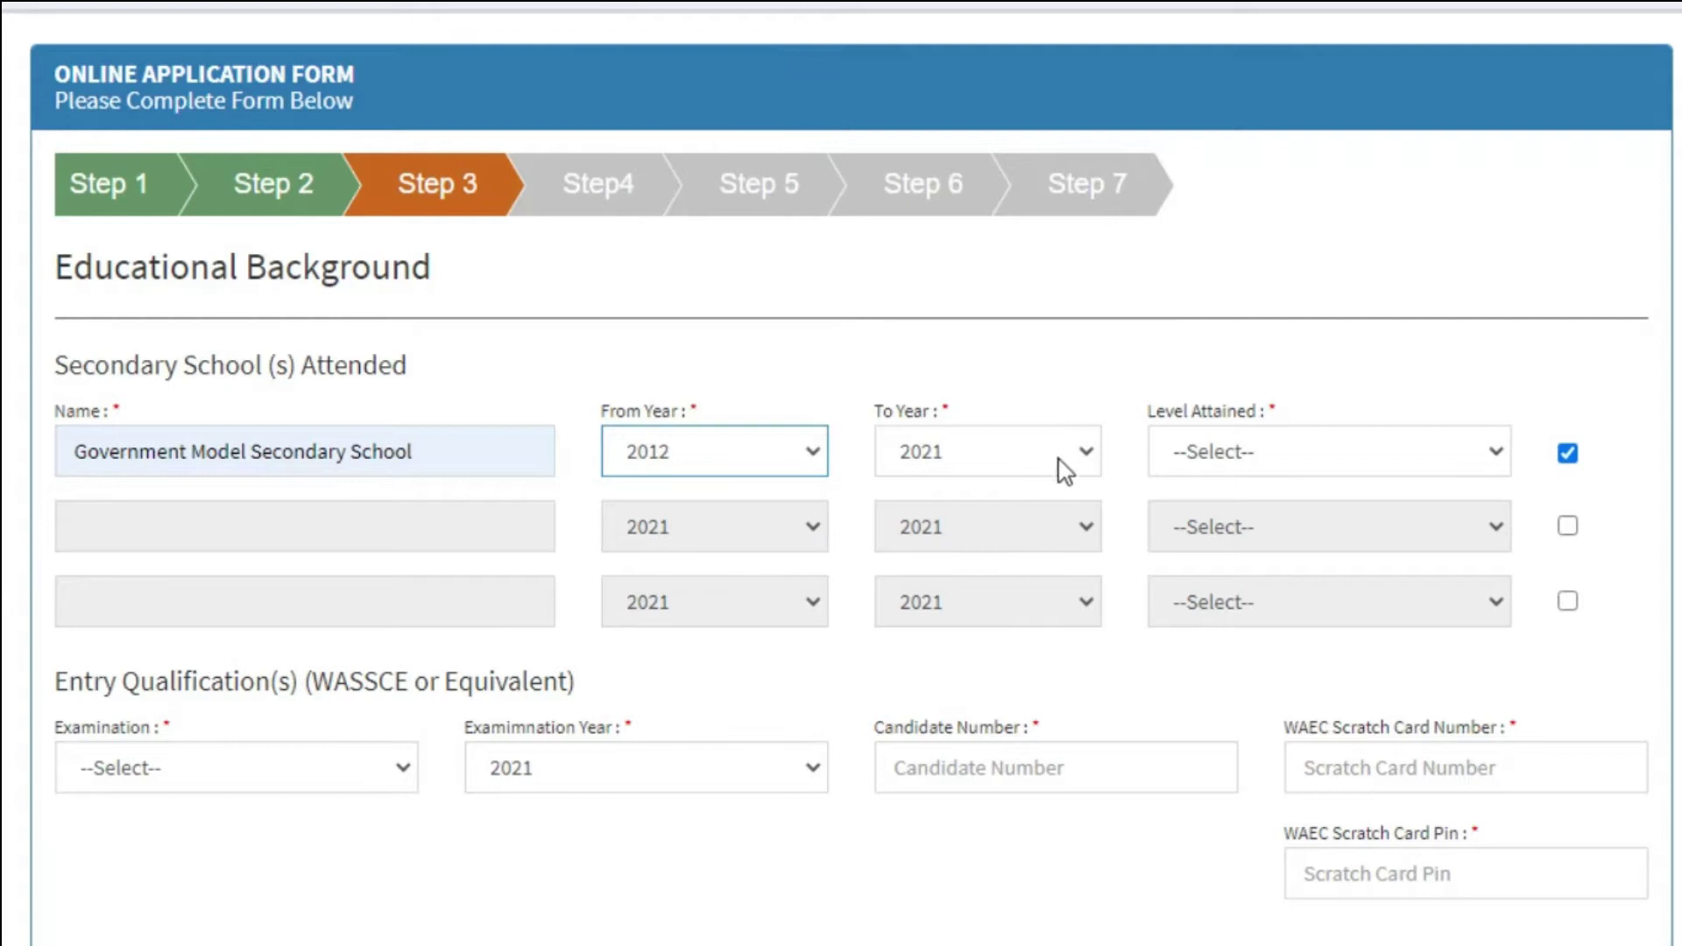
click(1083, 454)
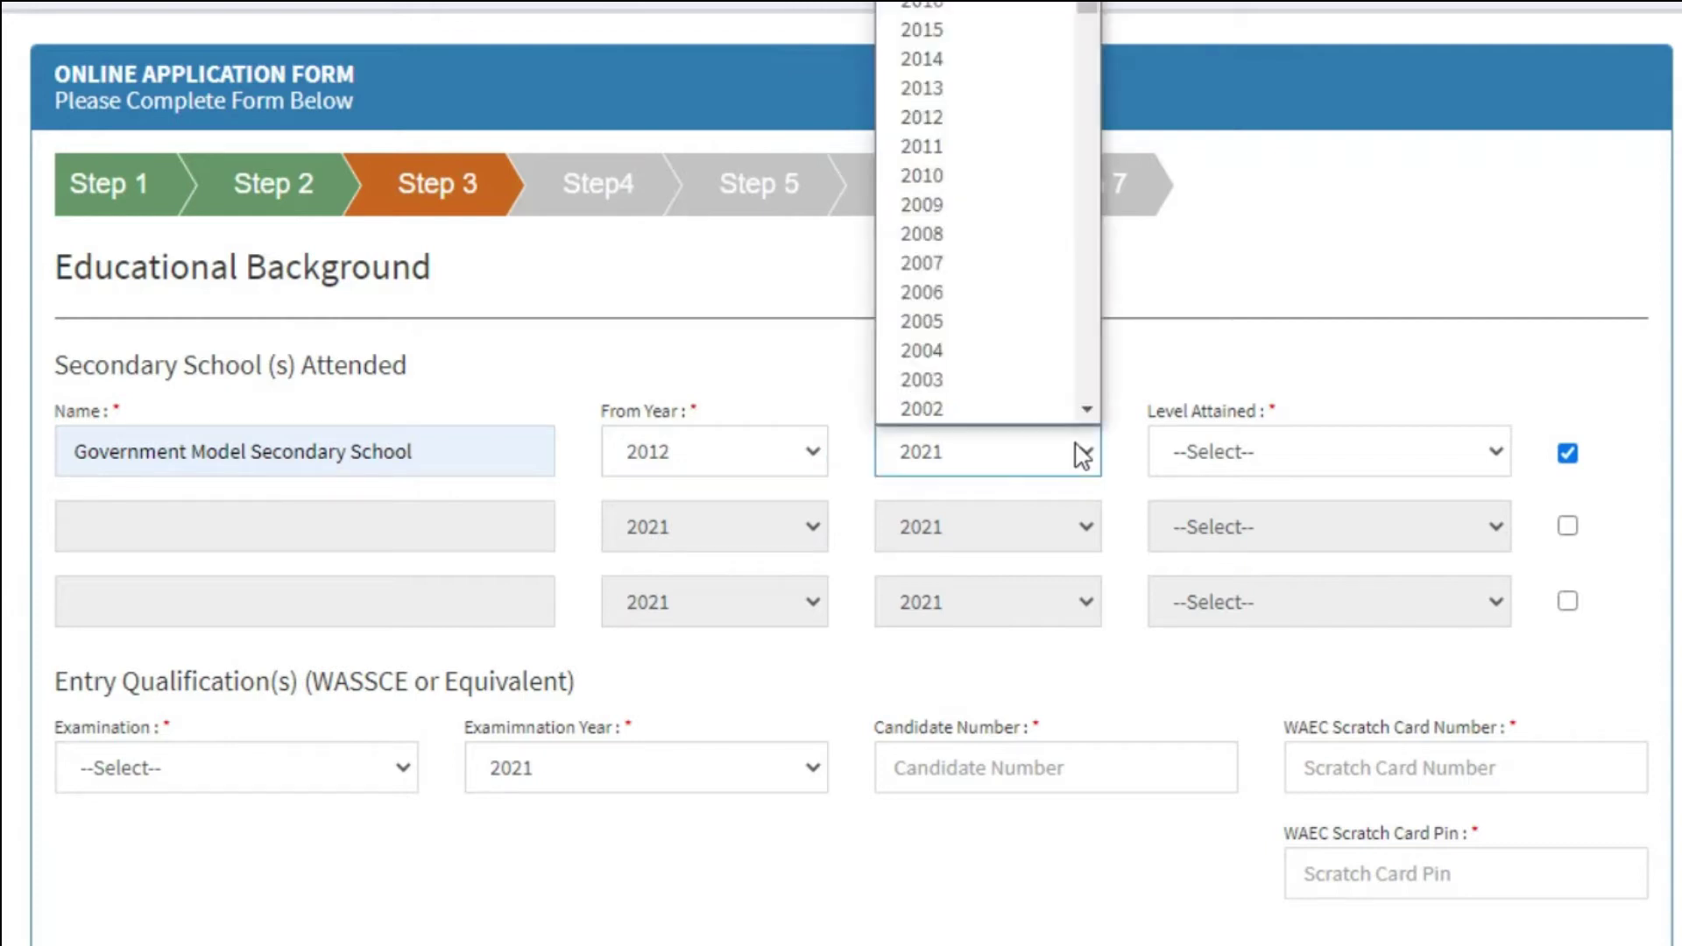
click(927, 29)
click(1450, 453)
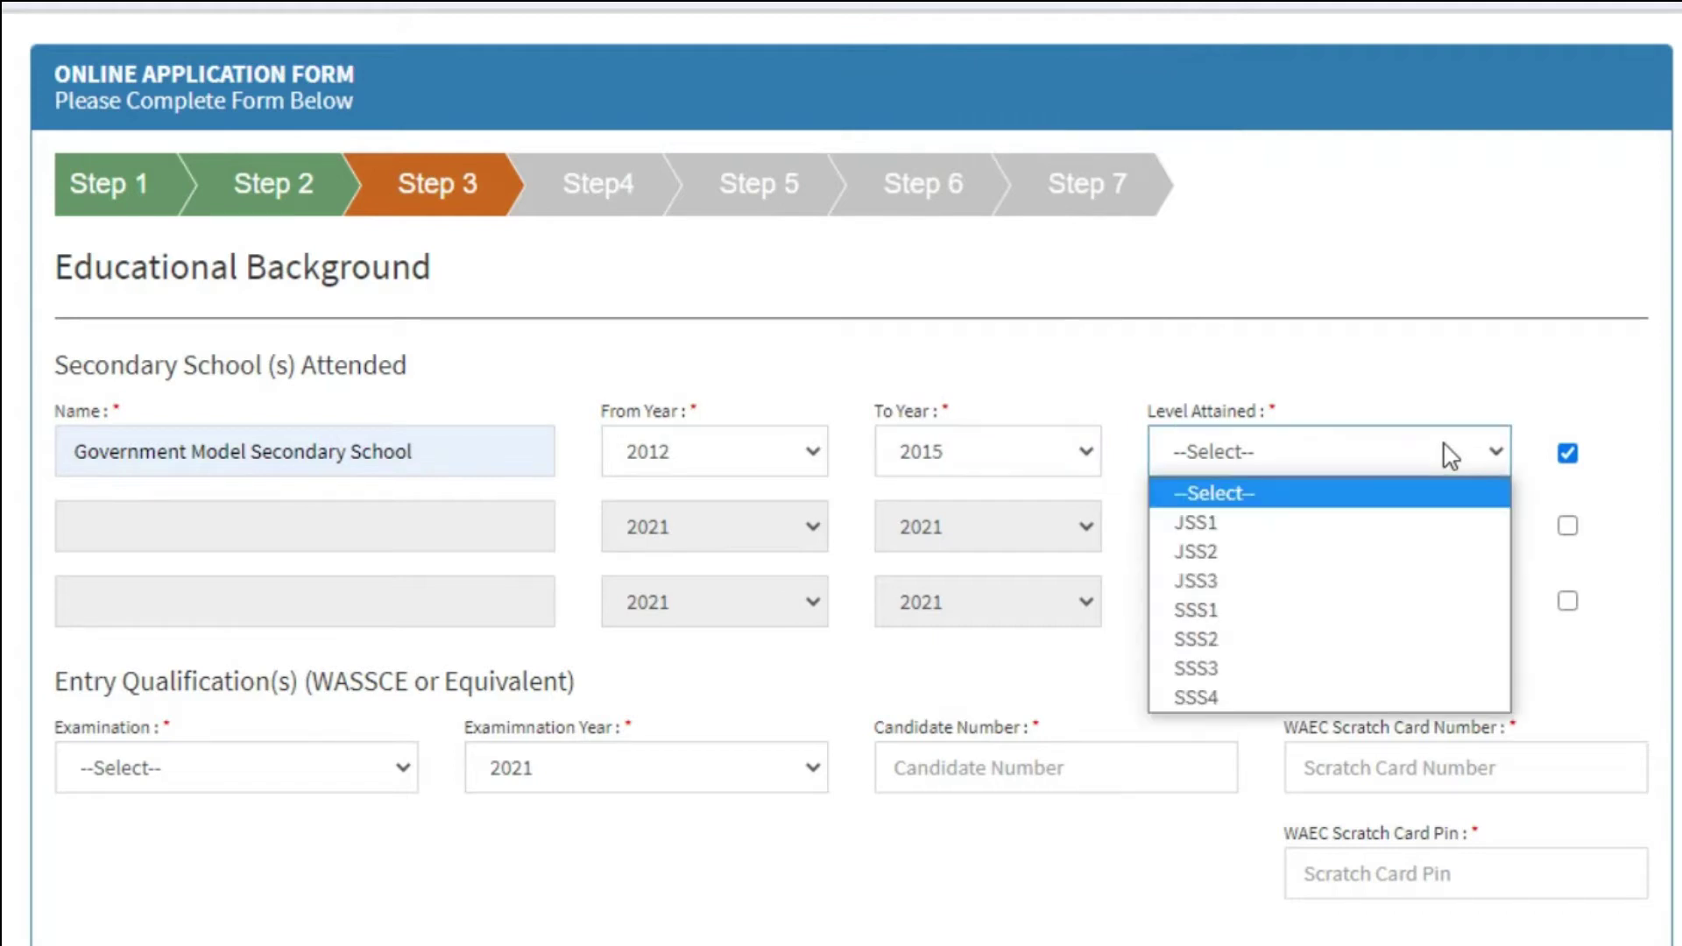
click(1242, 698)
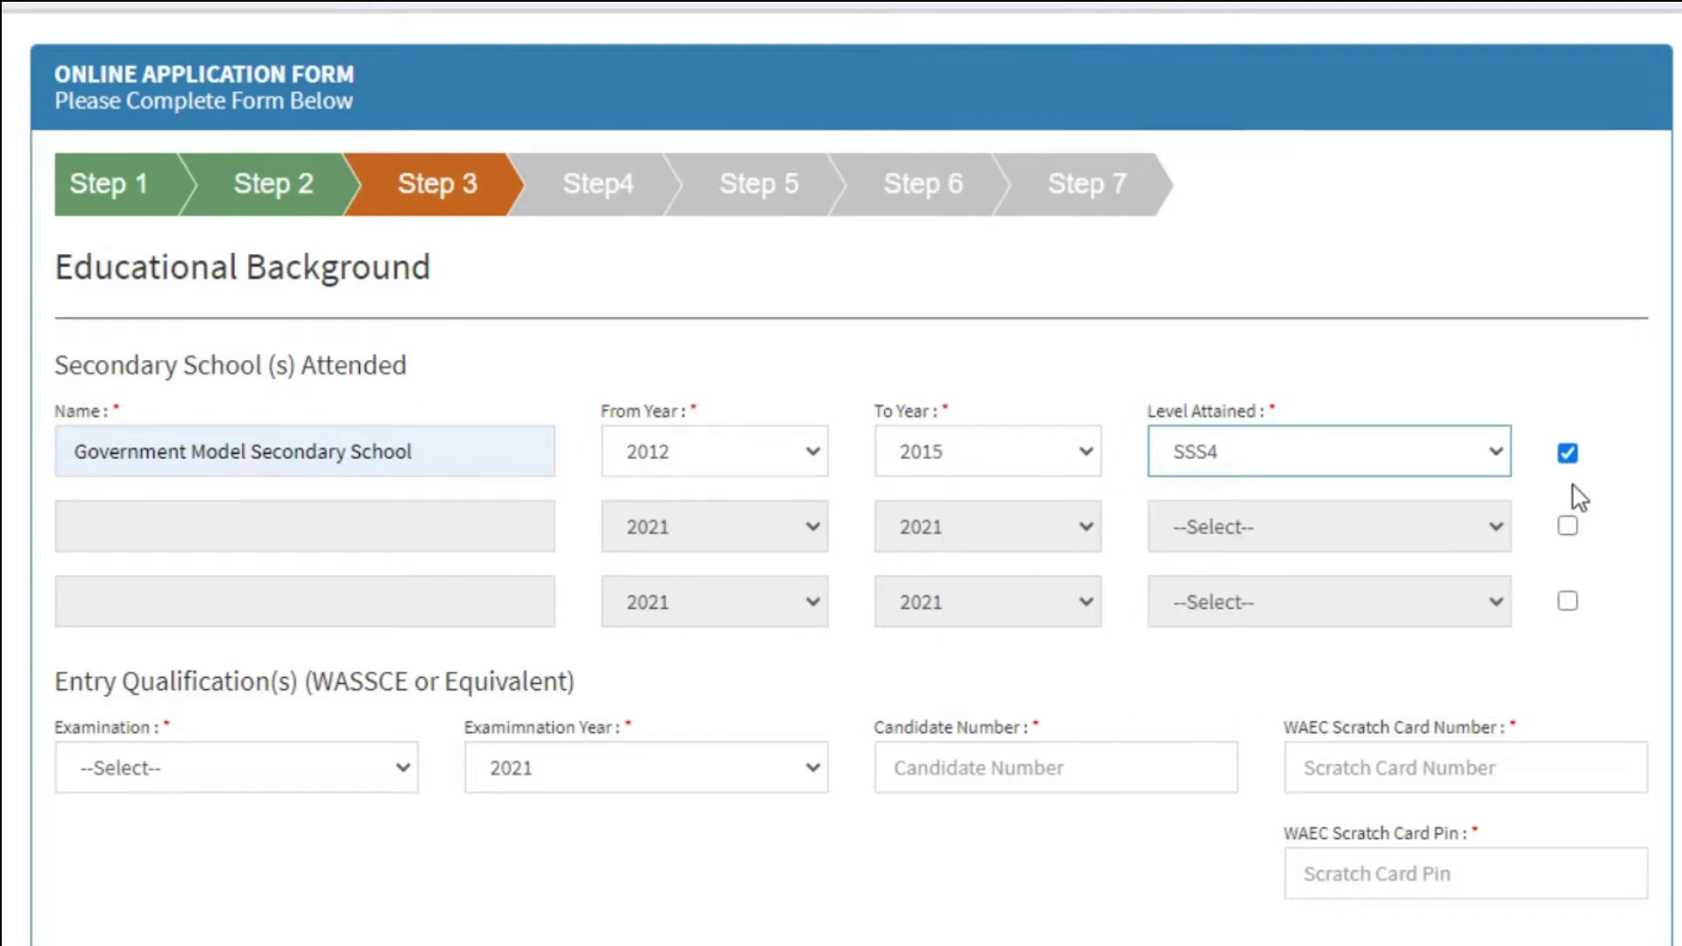
Enable a second secondary school row, then disable it again as unused.
click(1568, 526)
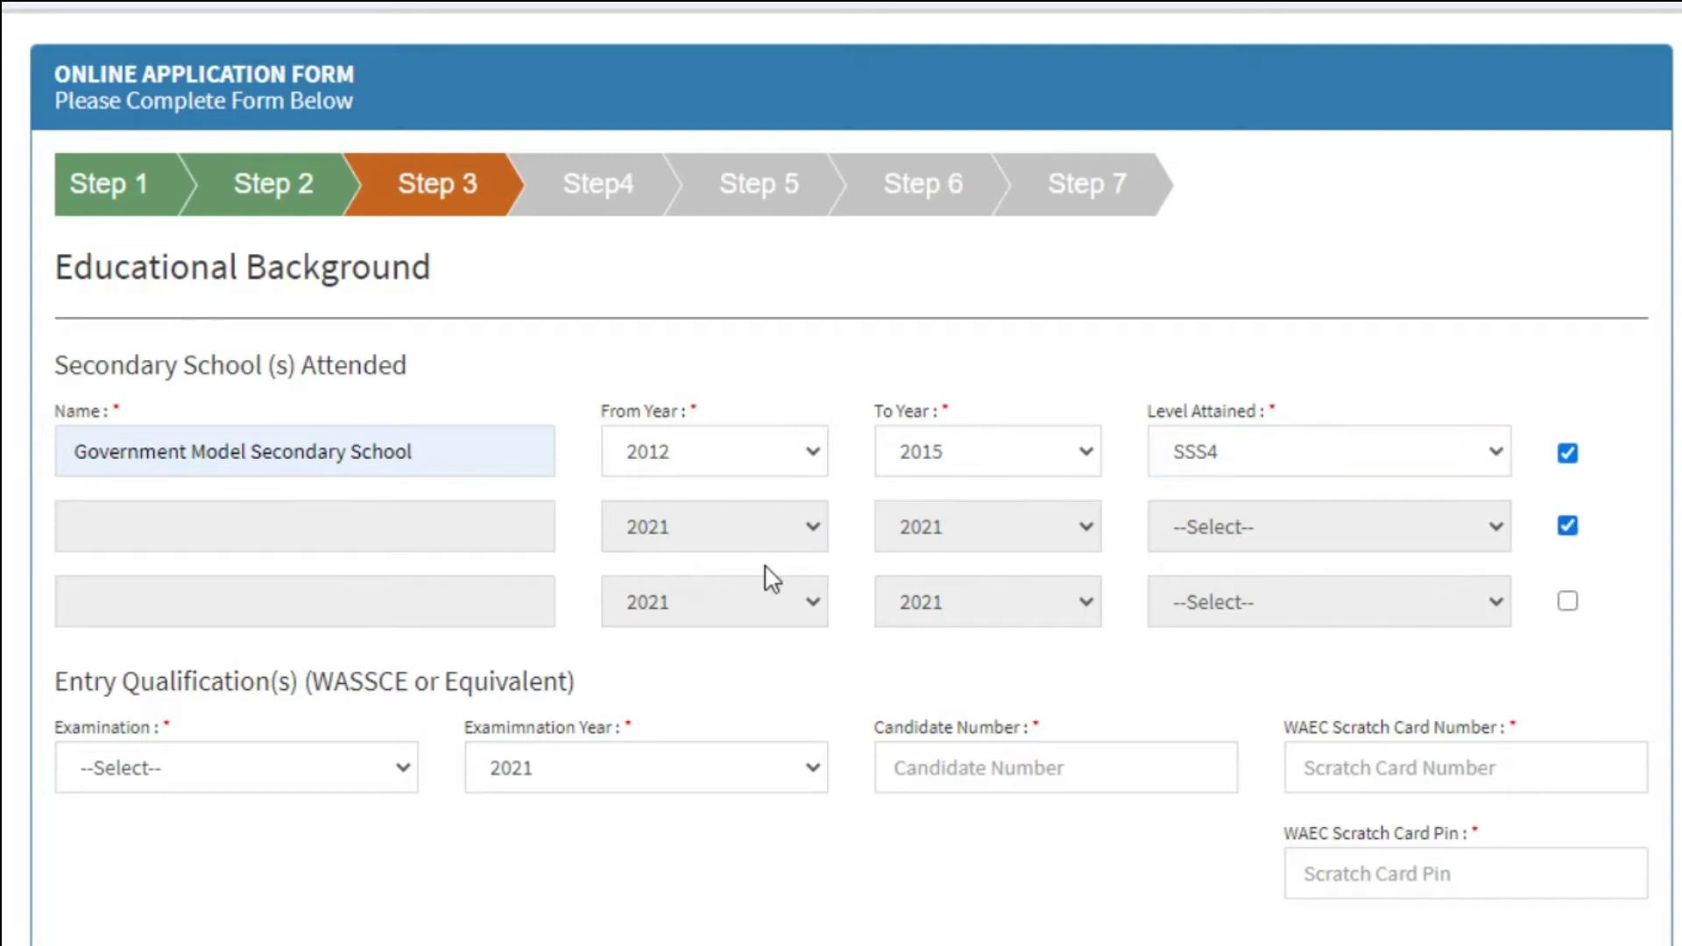
click(467, 532)
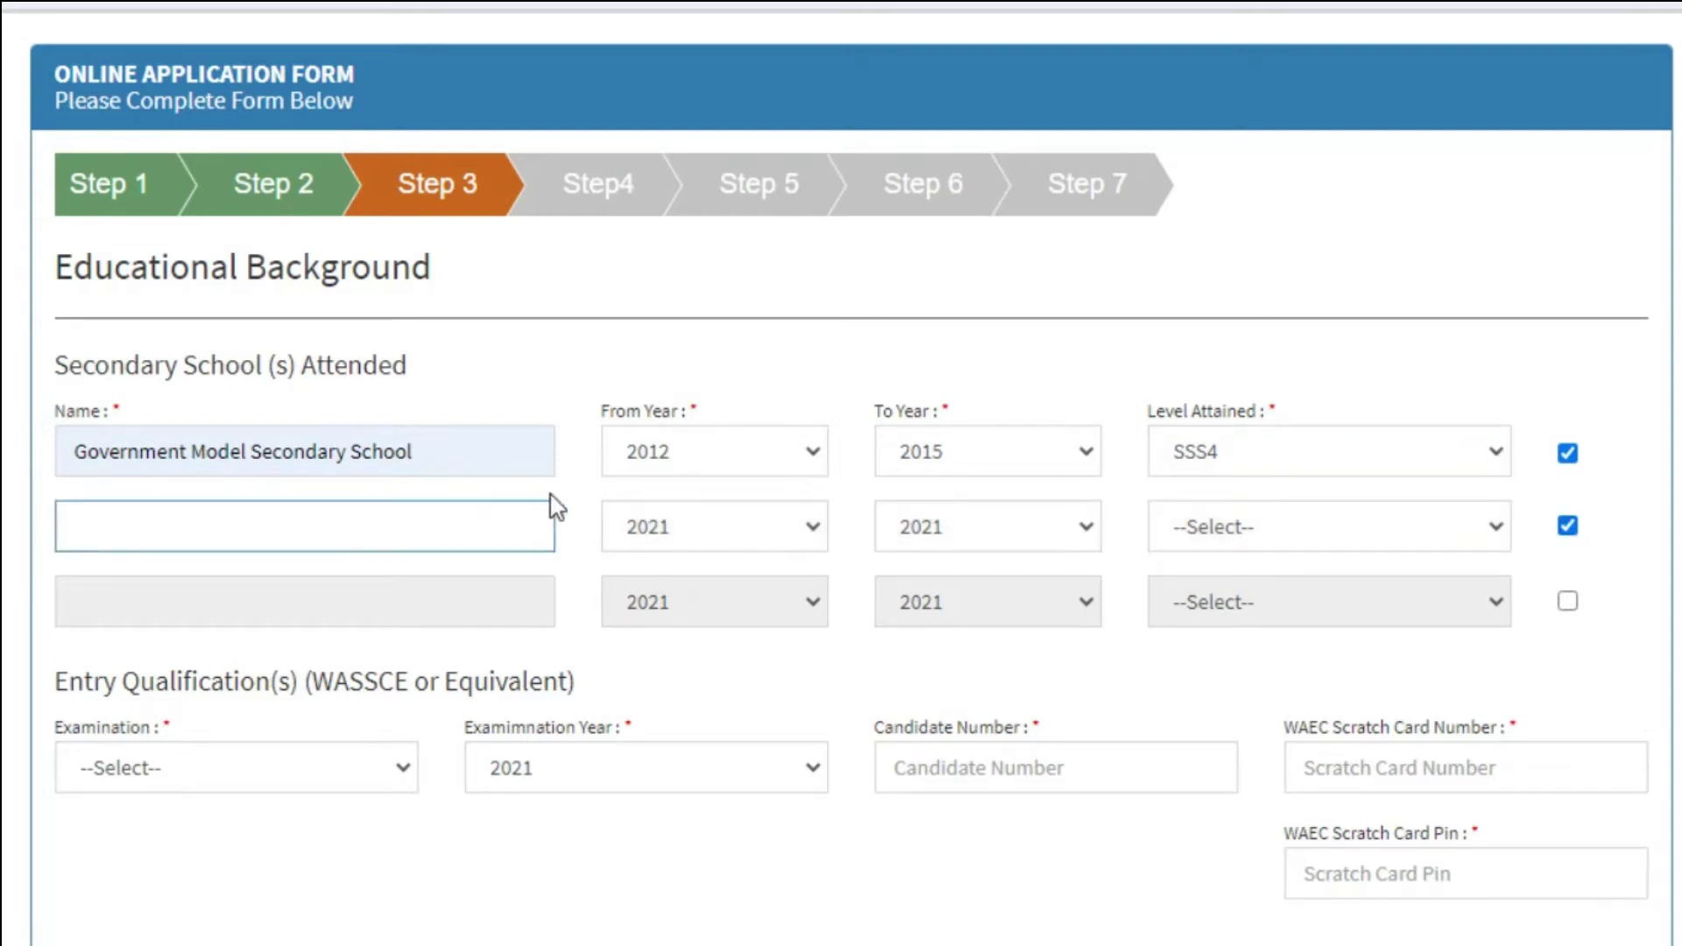
click(1568, 526)
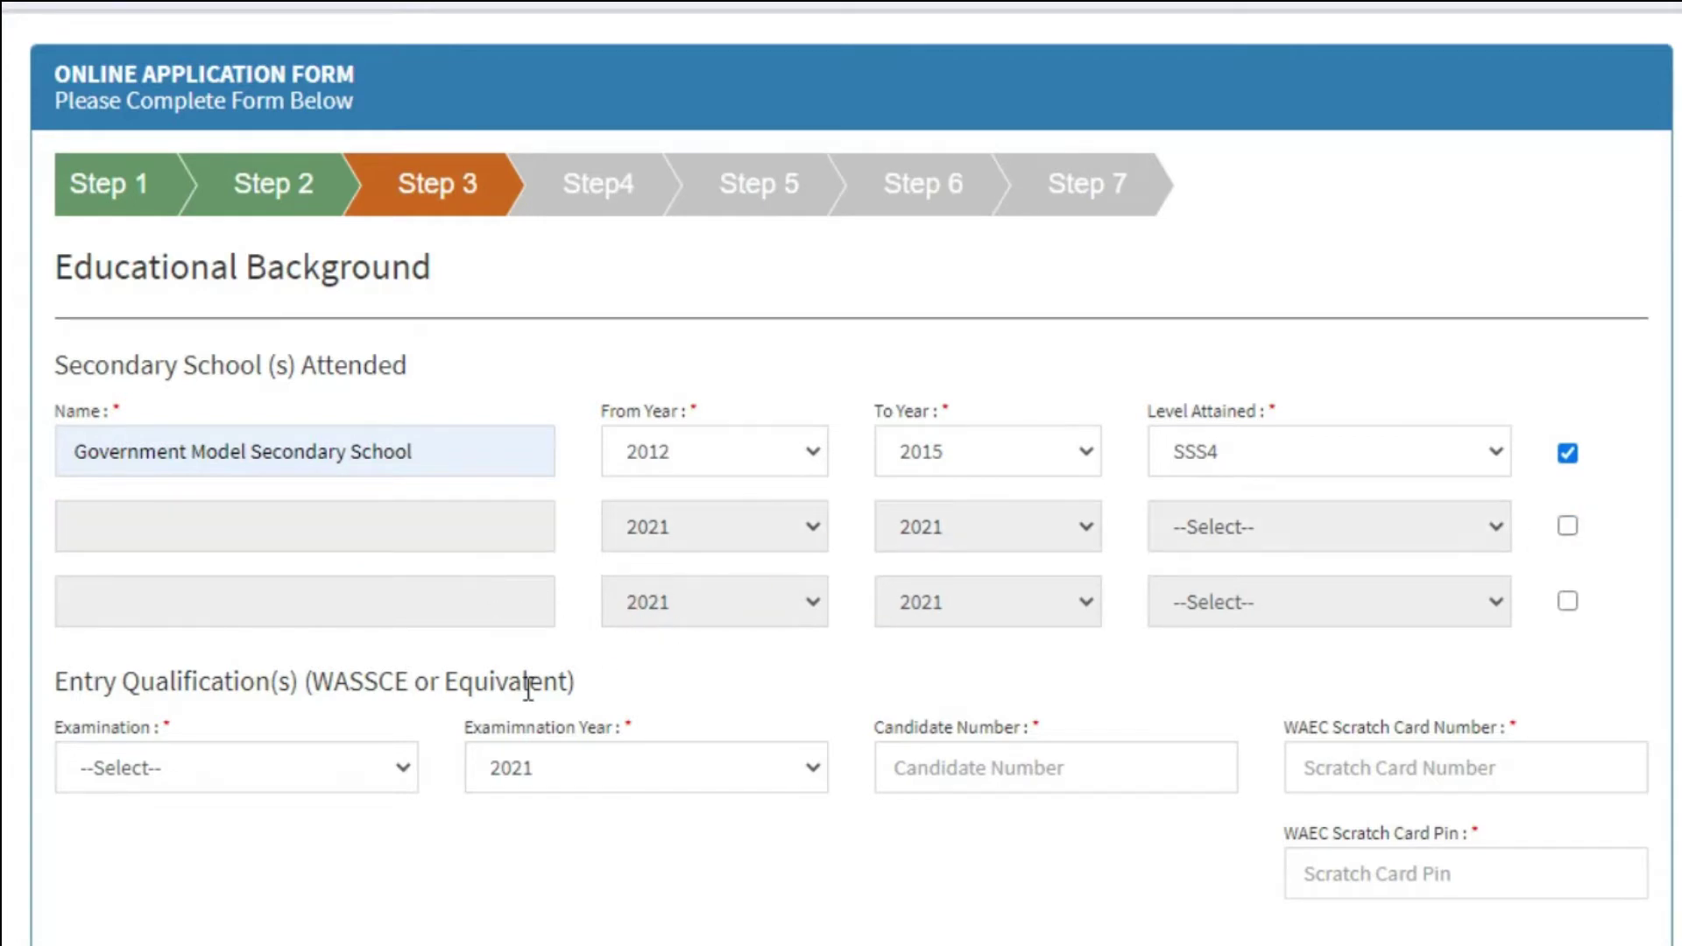
Set the entry examination to WASSCE, year 2011, with the suggested candidate number.
scroll(508, 666, down, 5)
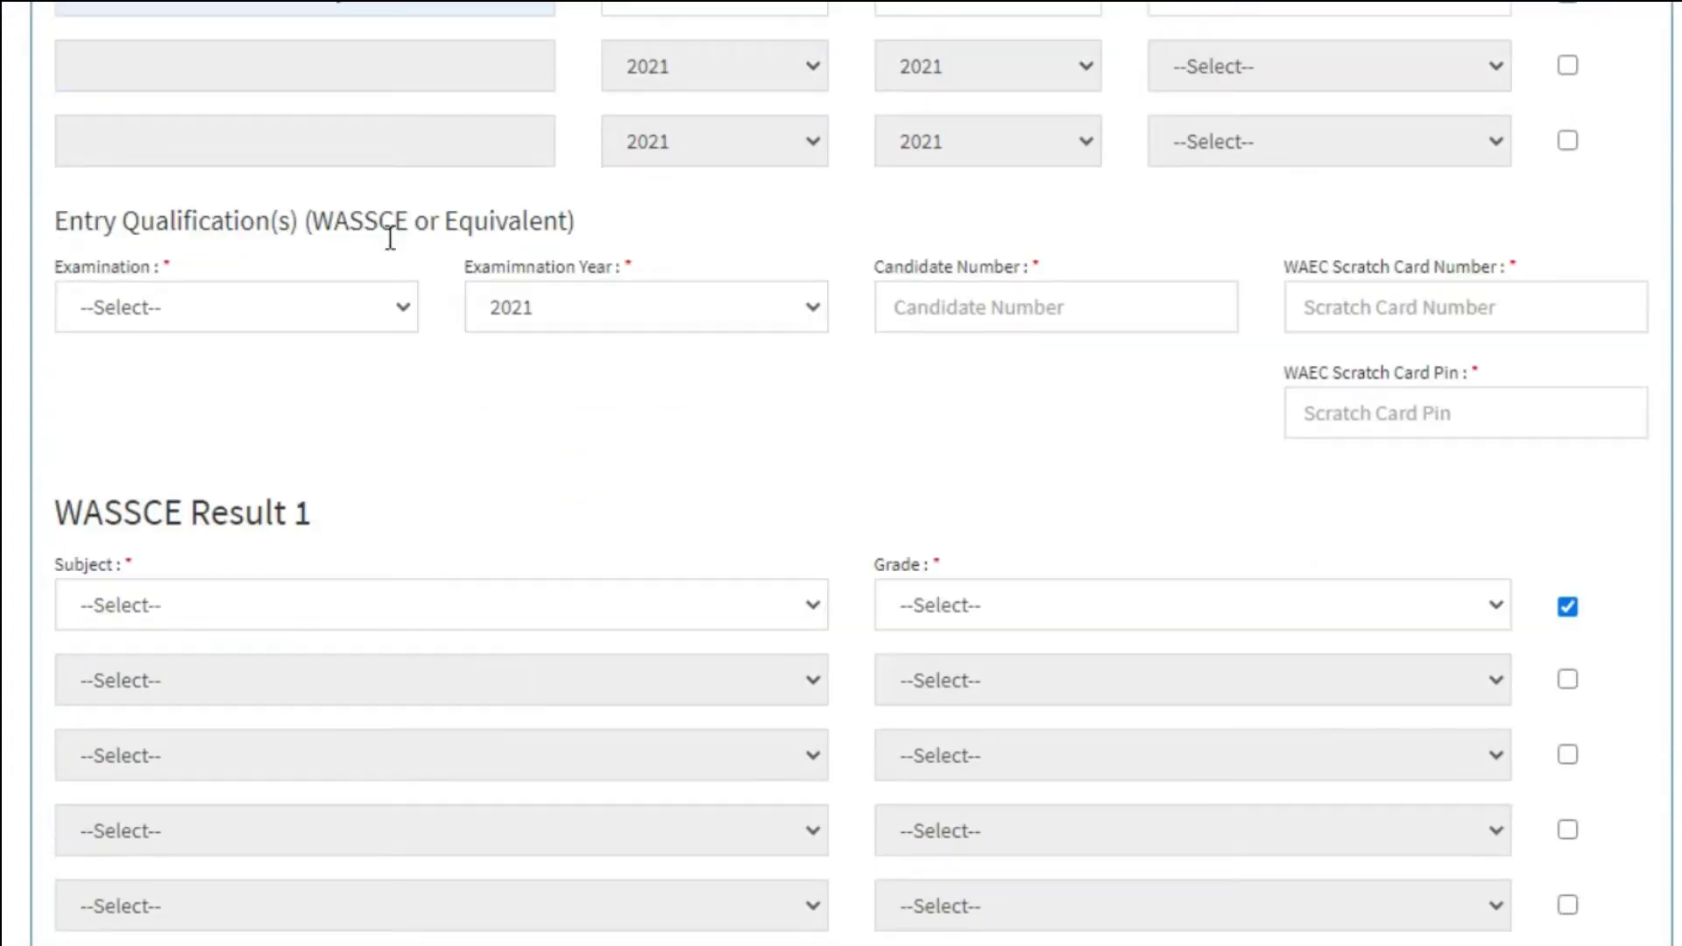
click(390, 315)
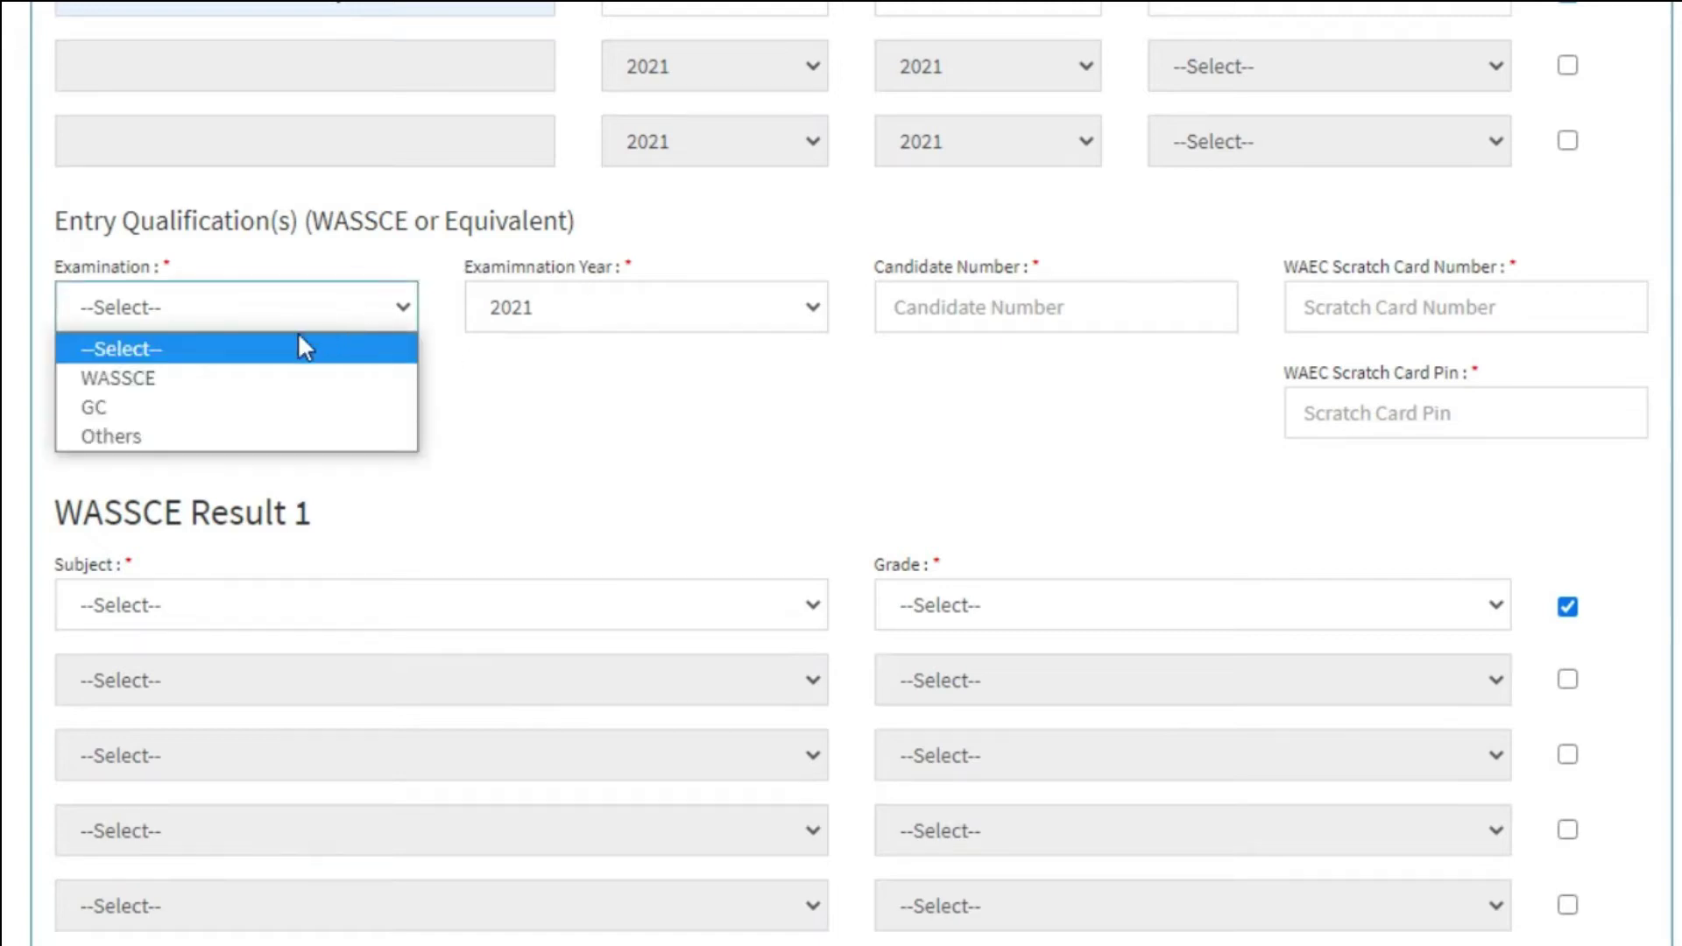
click(198, 396)
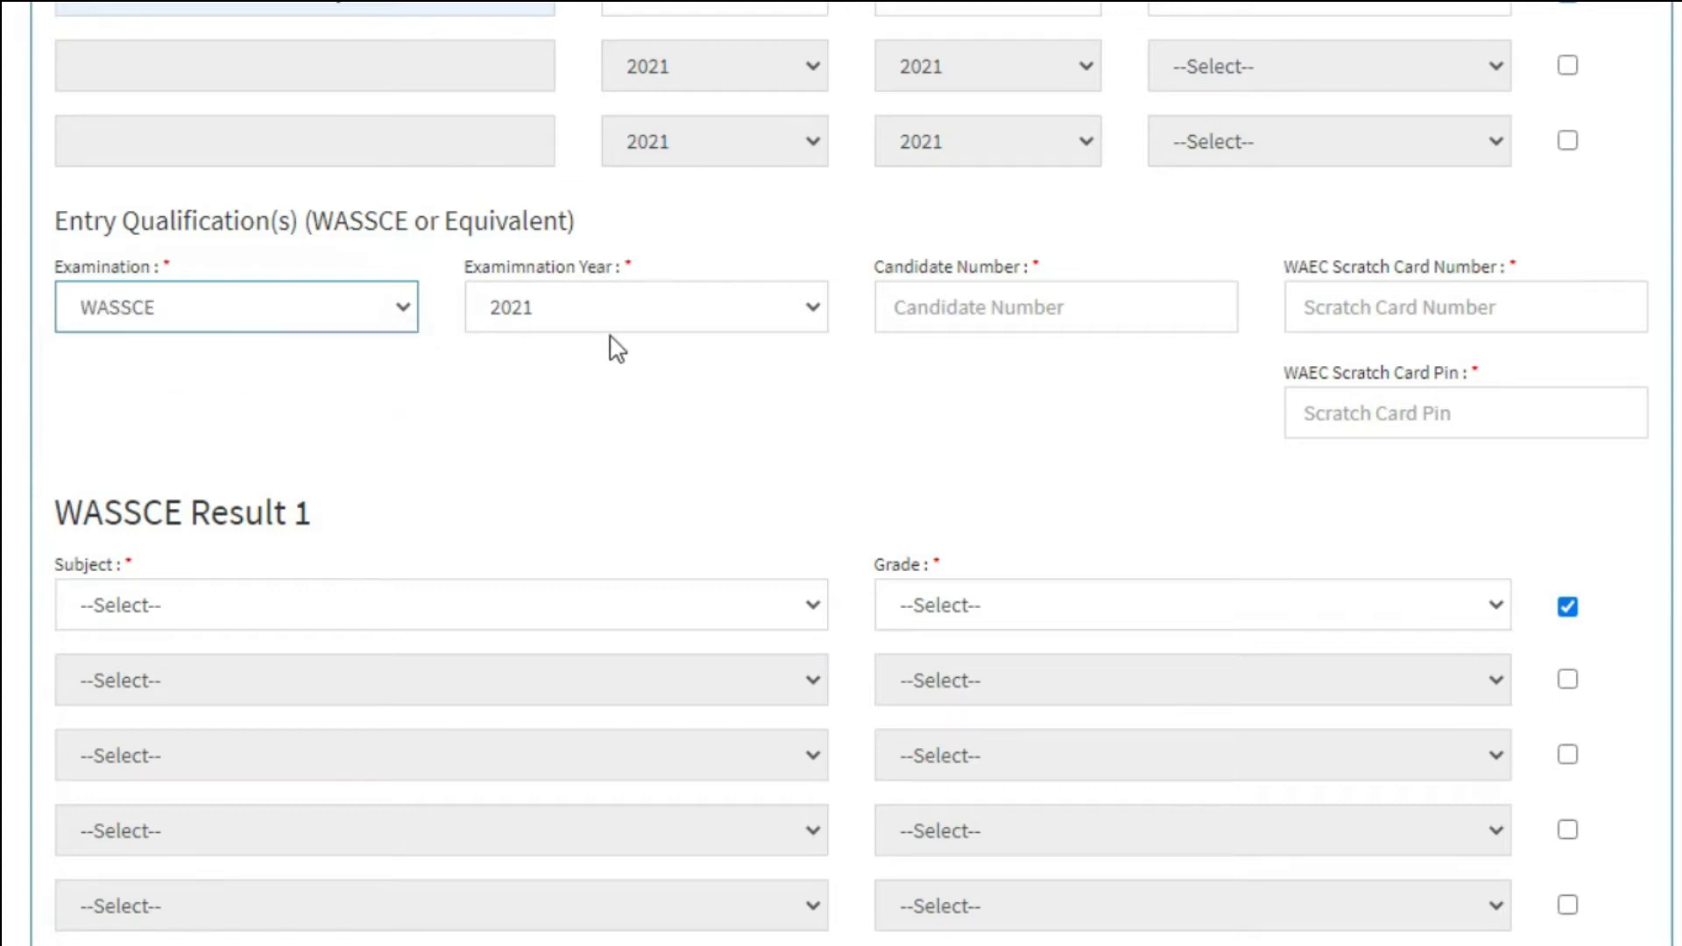
click(745, 316)
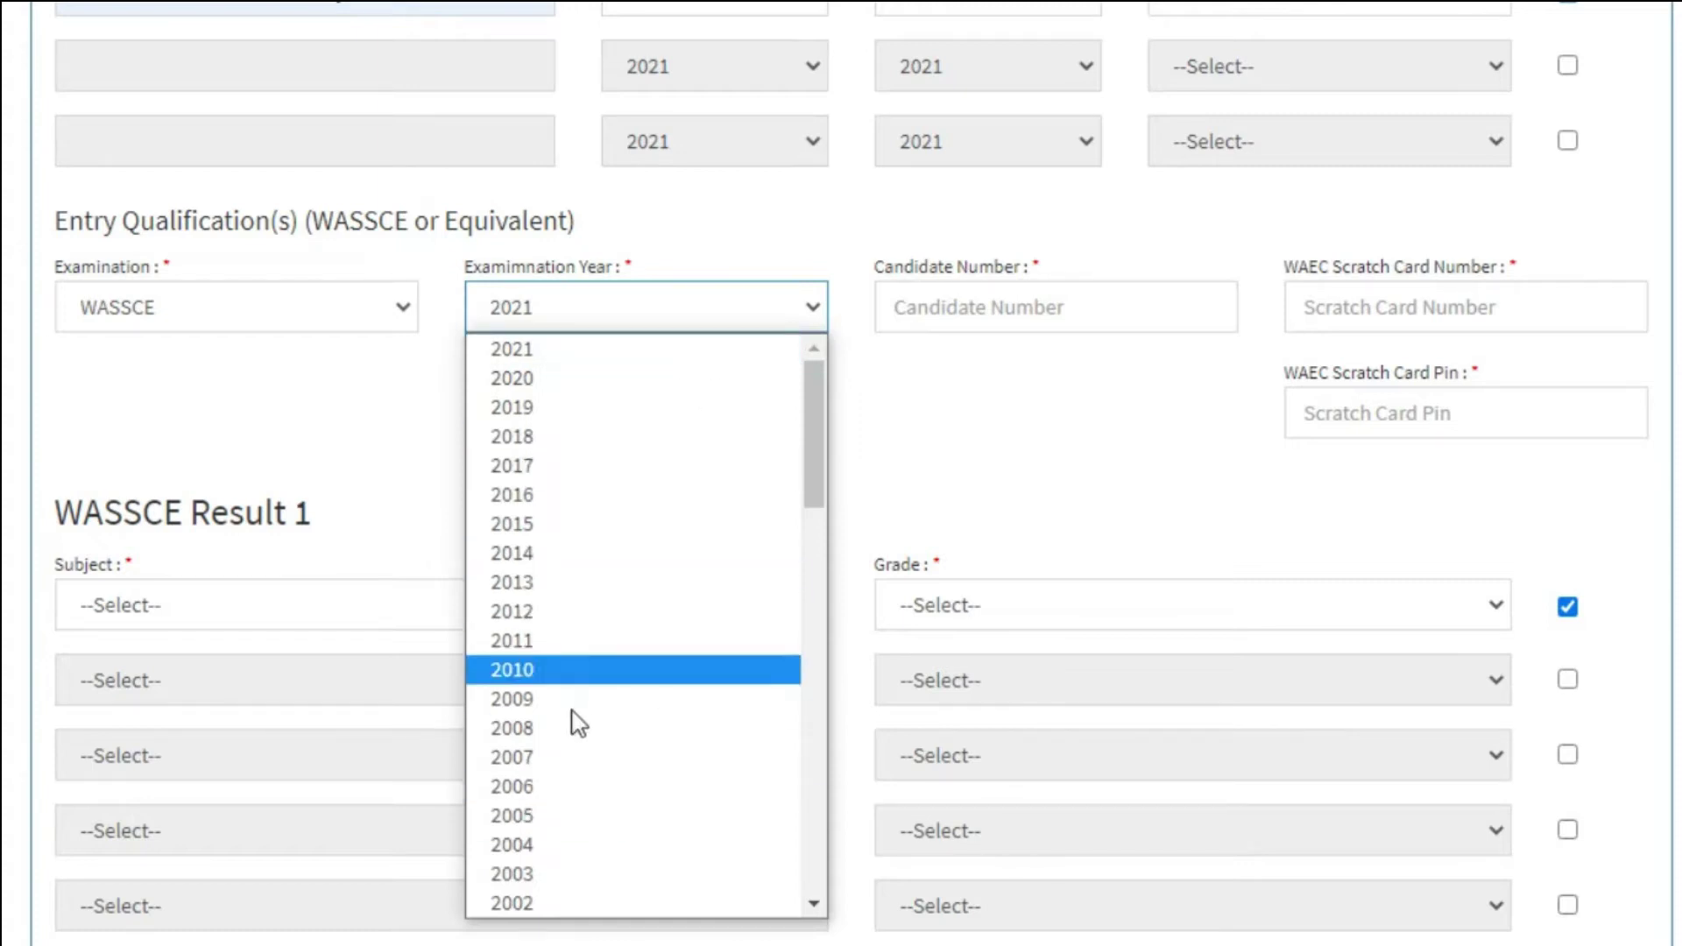
click(539, 641)
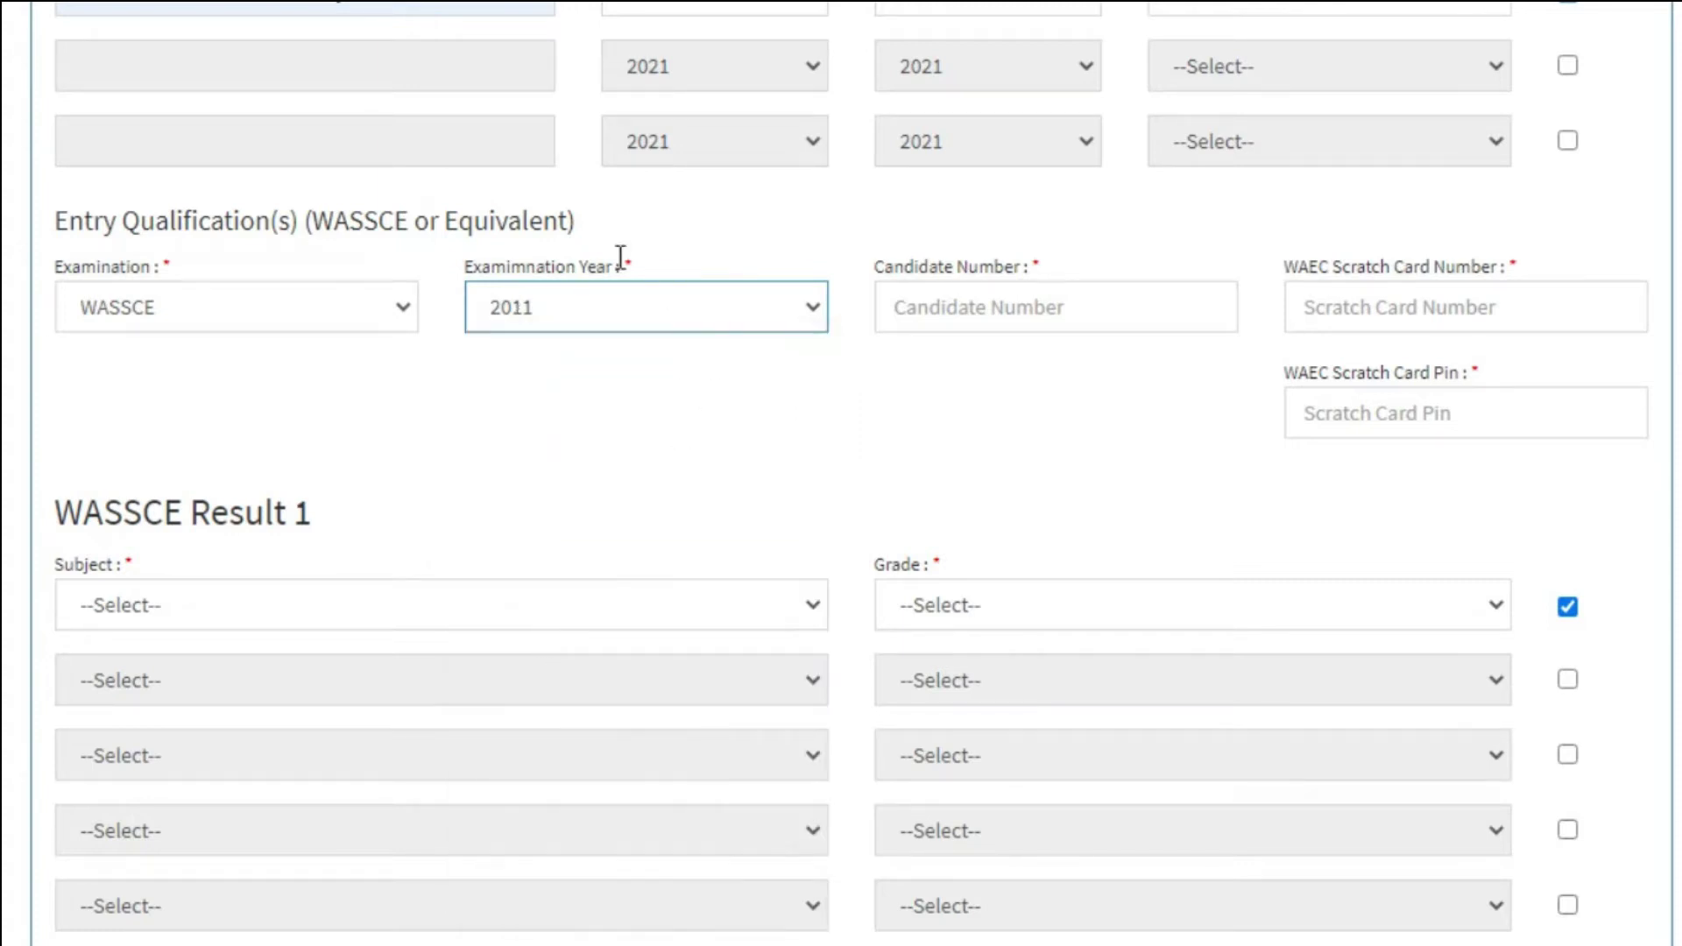
click(1014, 300)
click(998, 373)
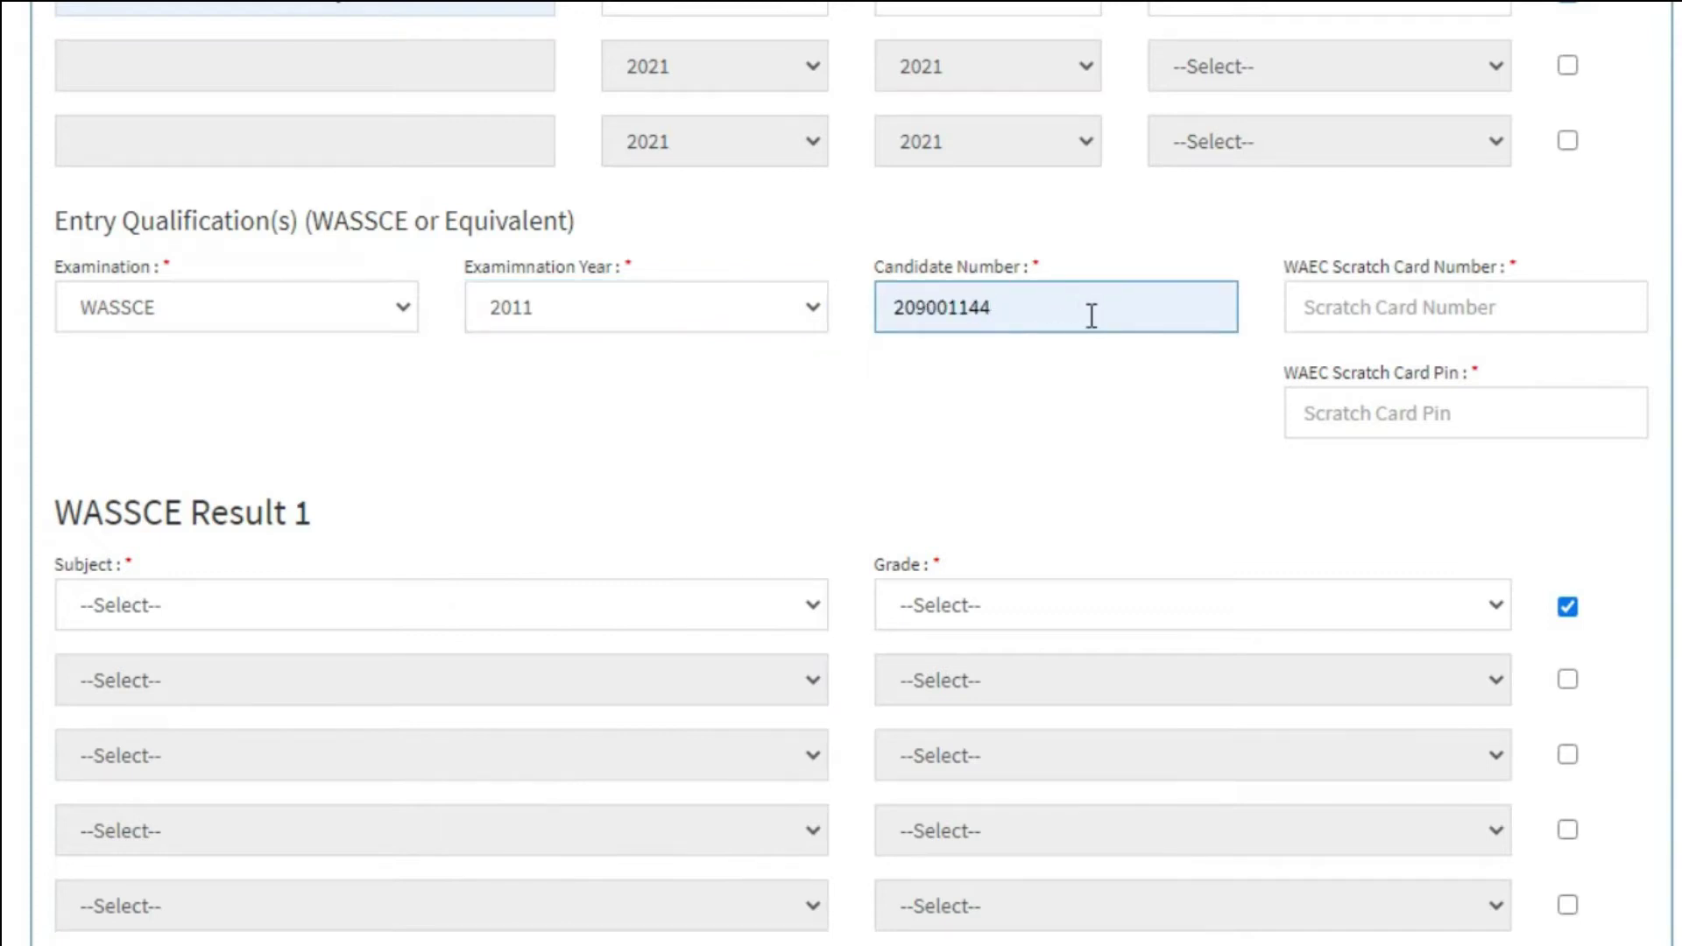
Enter the WAEC scratch card number and PIN, fixing a mistyped PIN character.
click(1351, 305)
text(Fr)
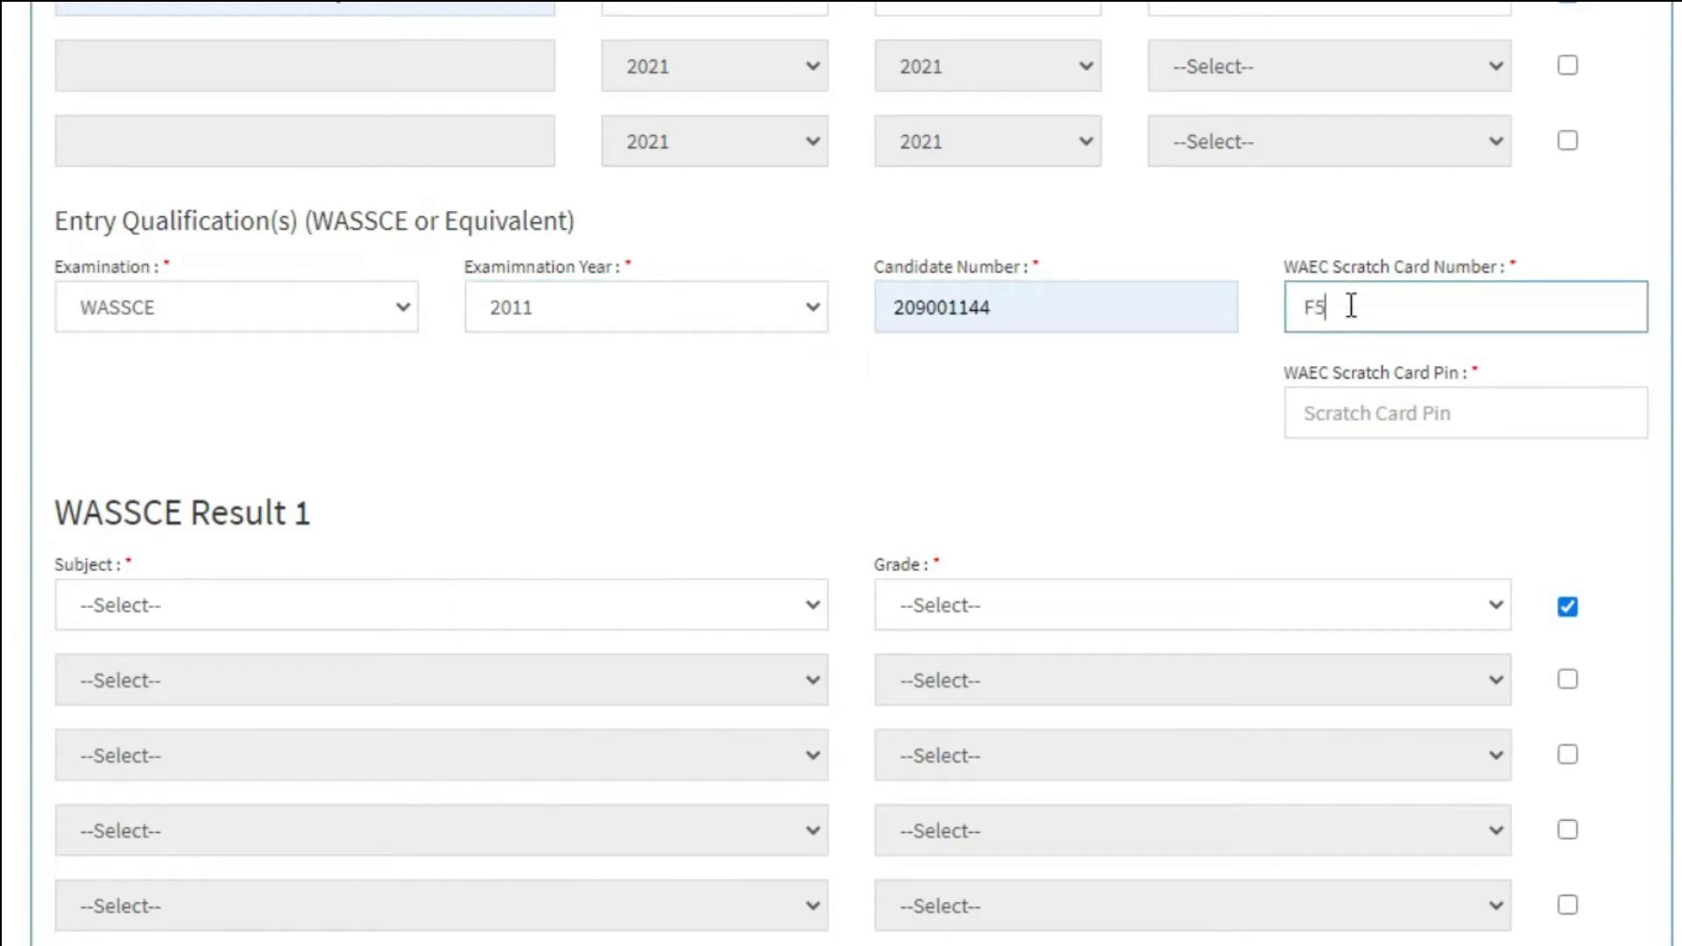
click(1378, 413)
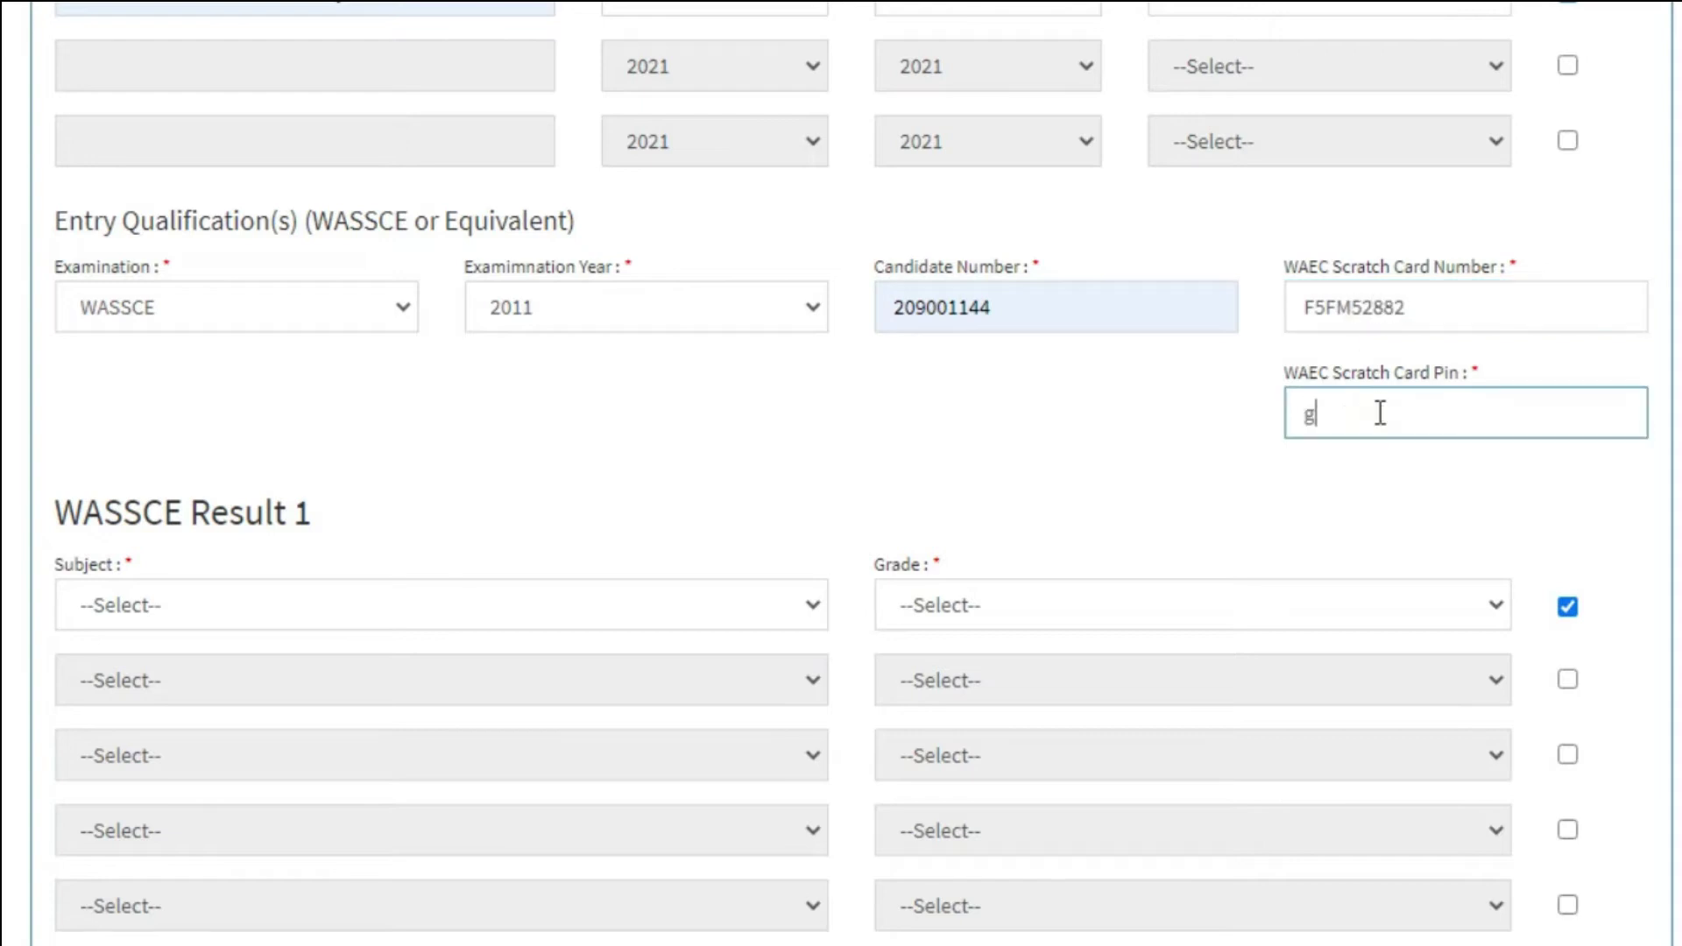
key(BackSpace)
click(1373, 274)
Finish the scratch card number, enable result rows, and enter Mathematics with grade A1.
text(2)
scroll(266, 471, down, 4)
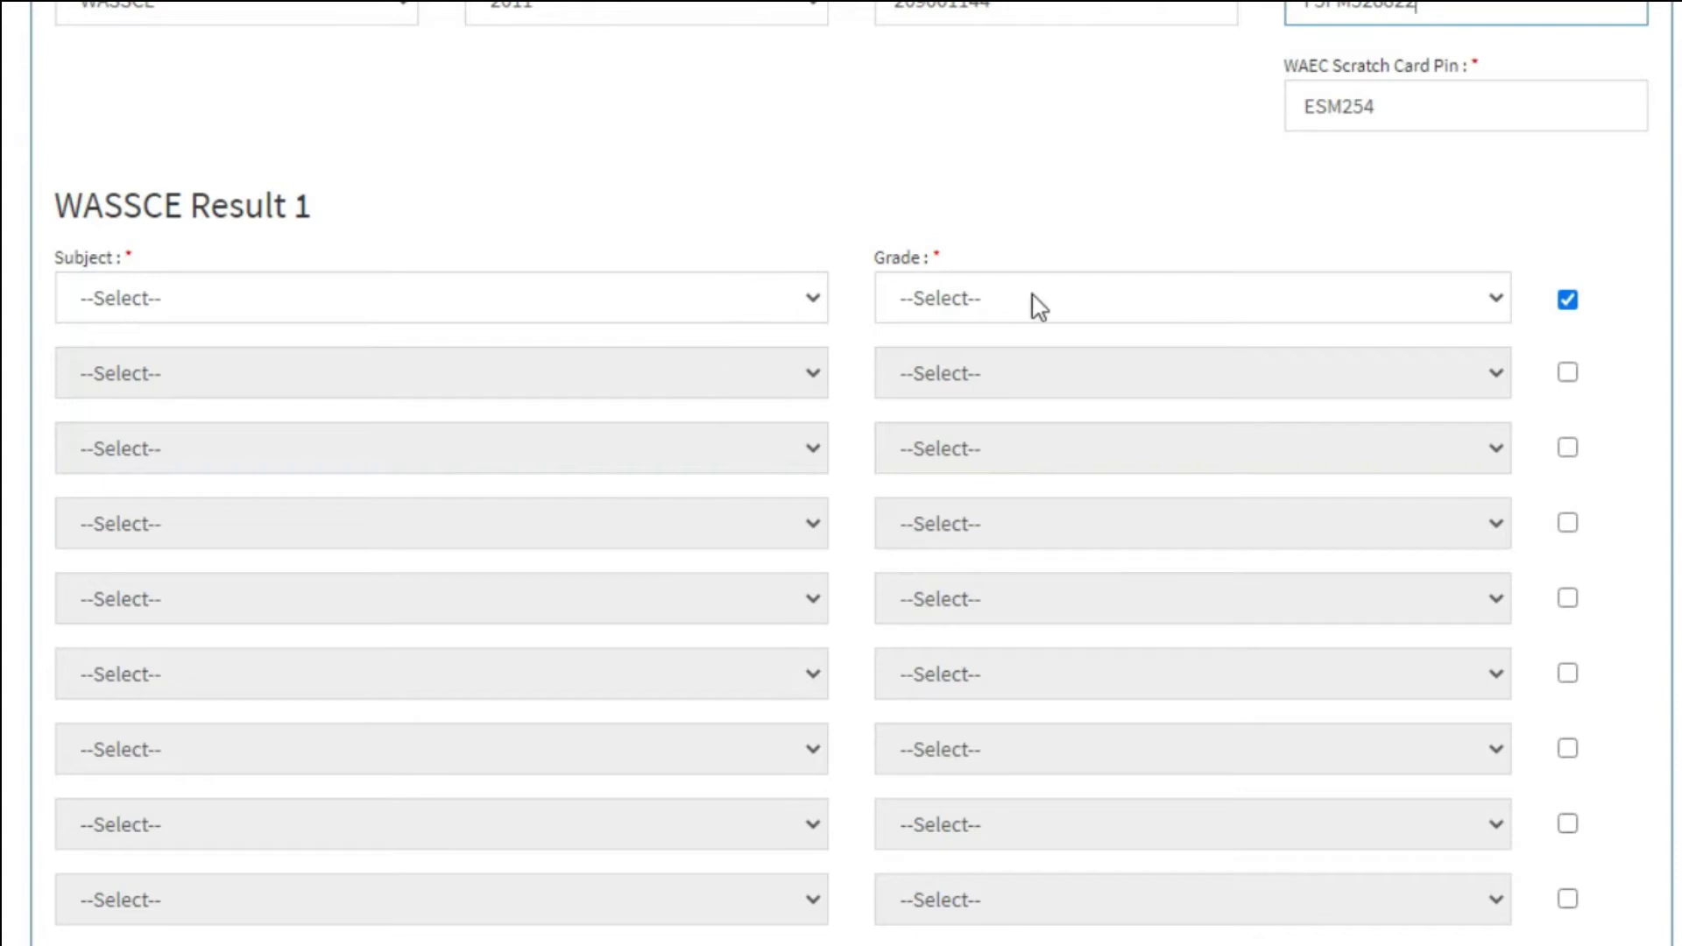
click(1567, 373)
click(1567, 448)
click(1567, 523)
click(1567, 598)
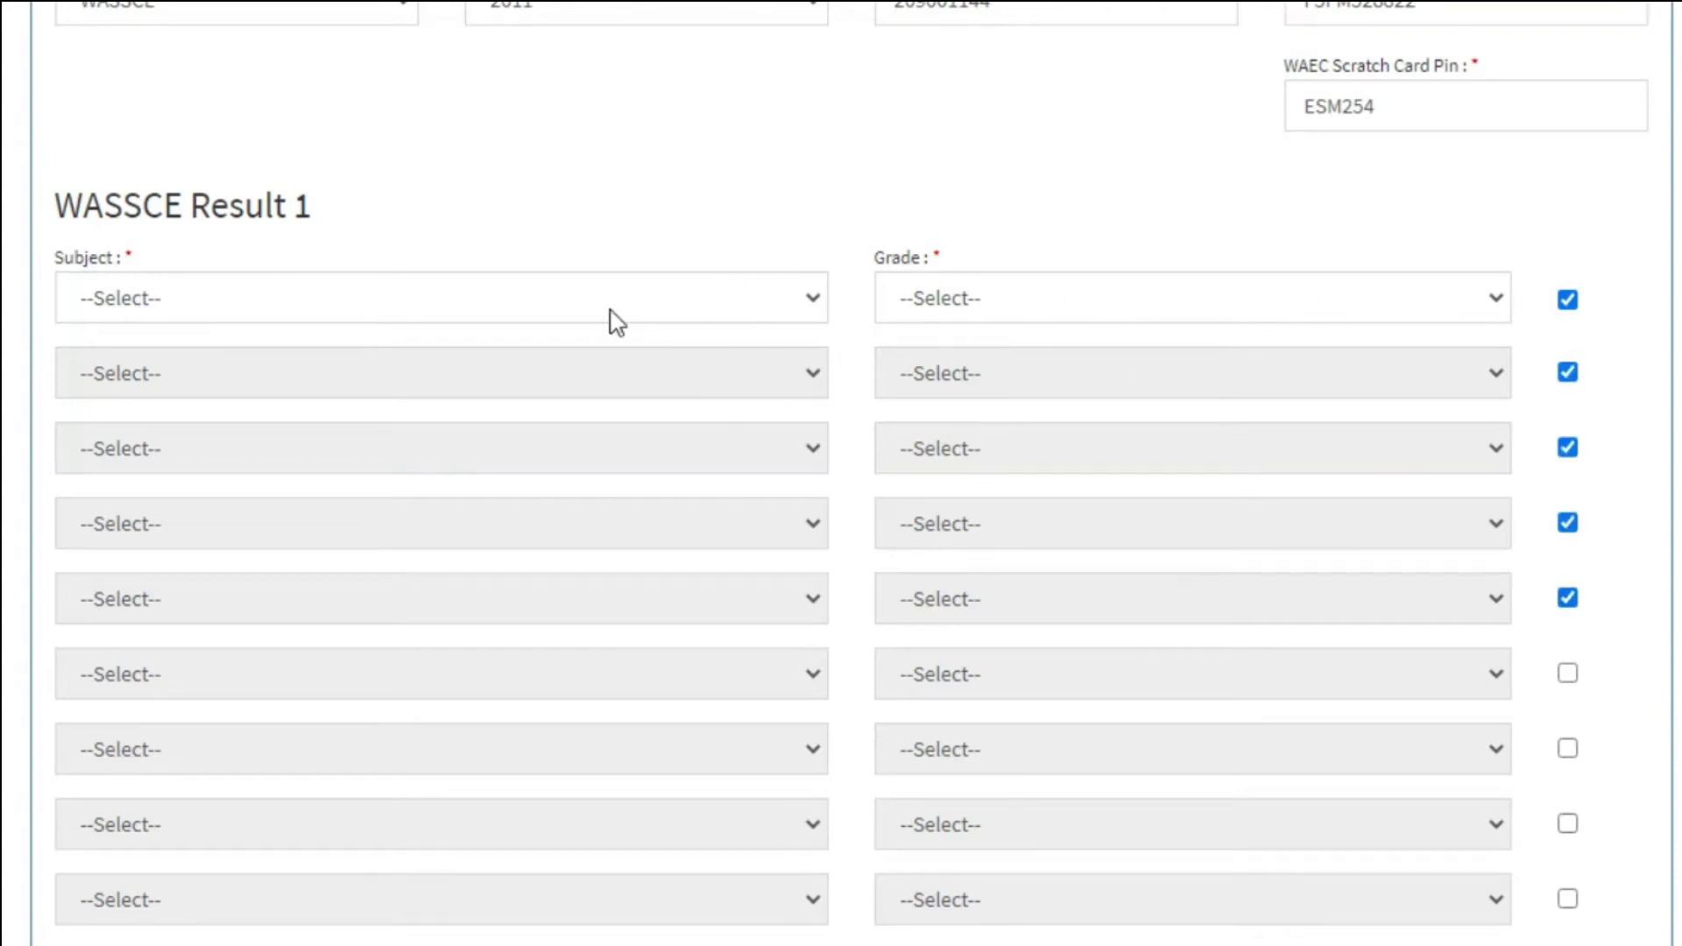
click(575, 302)
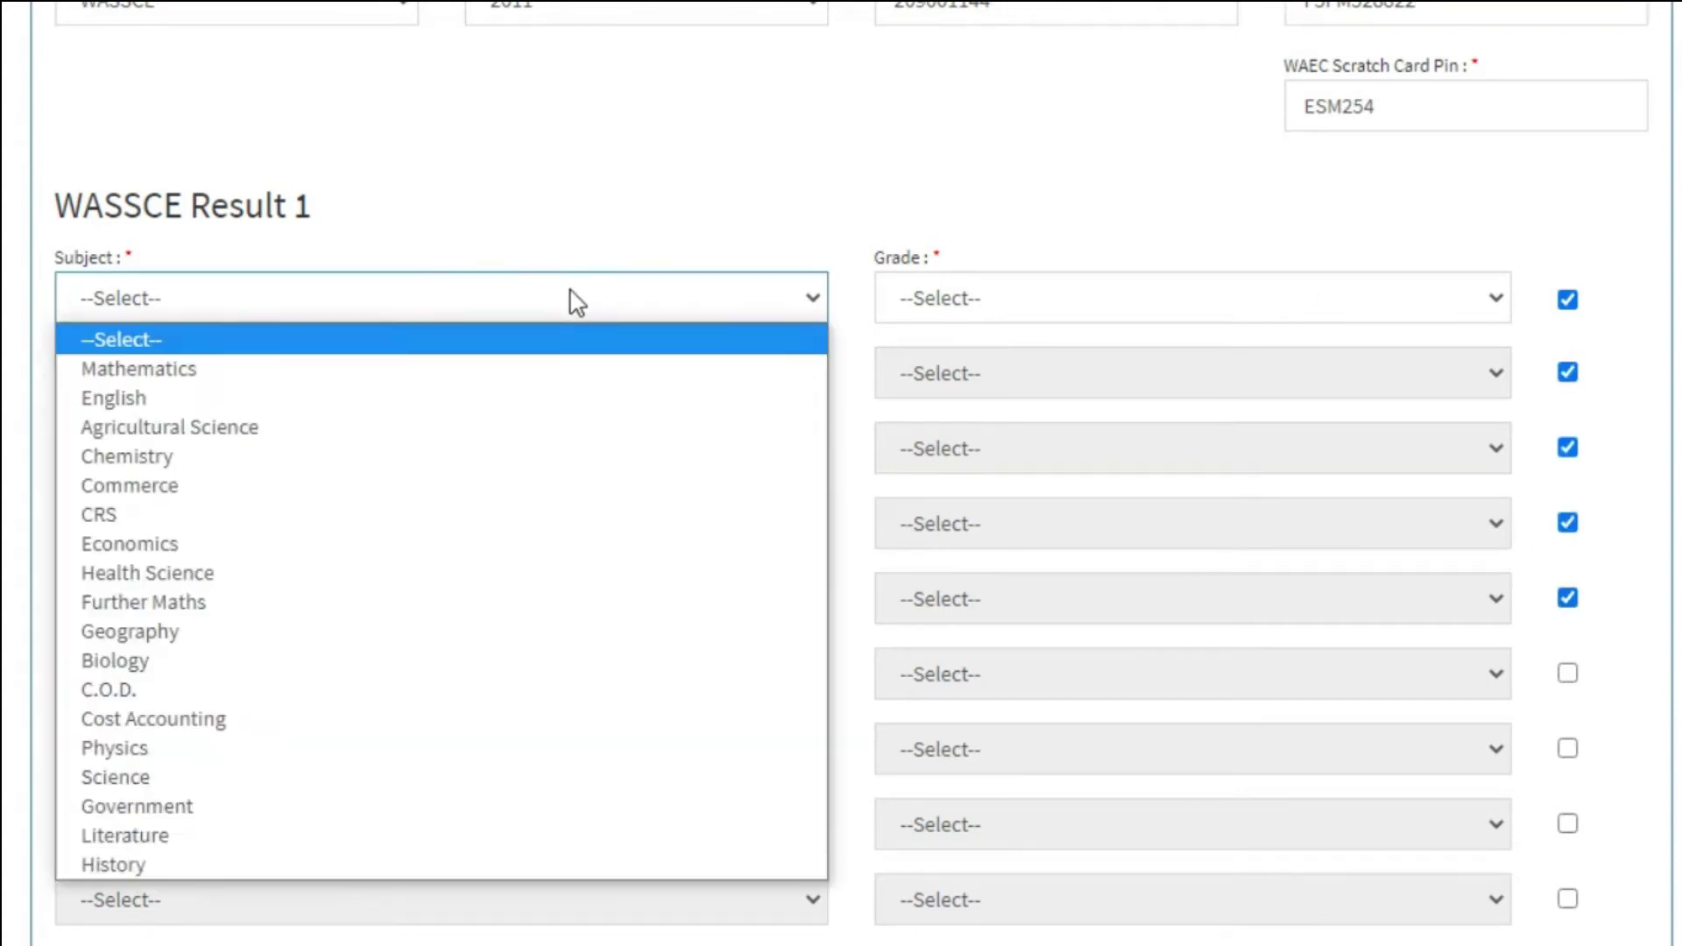
click(184, 372)
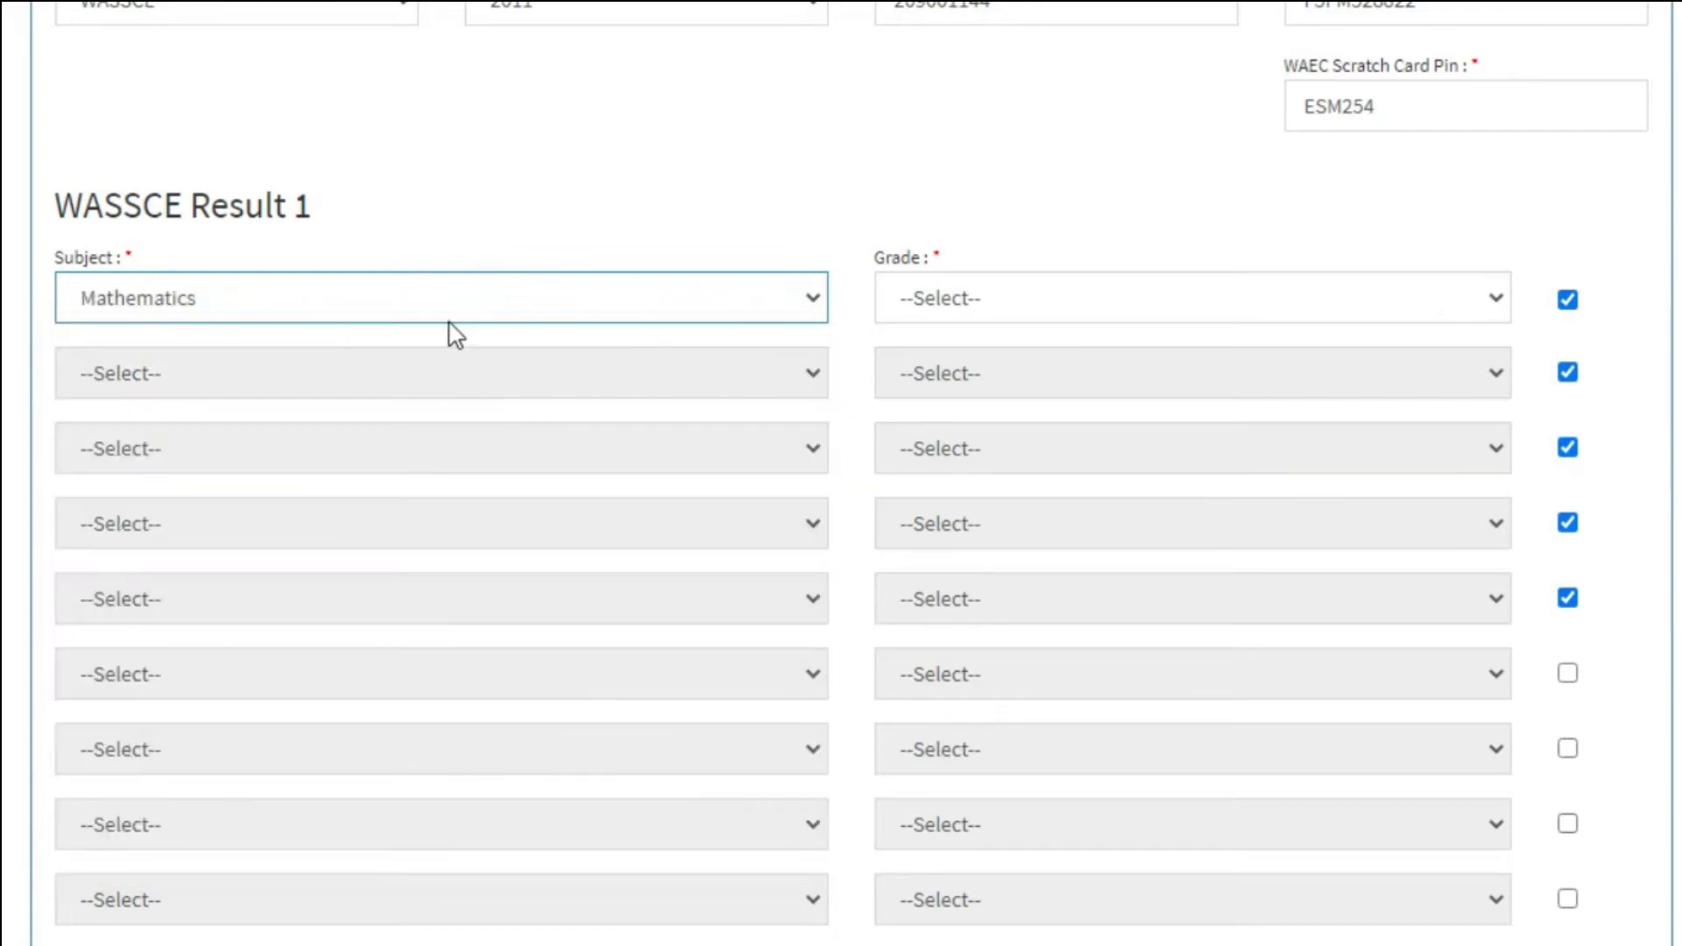
click(1349, 308)
click(912, 368)
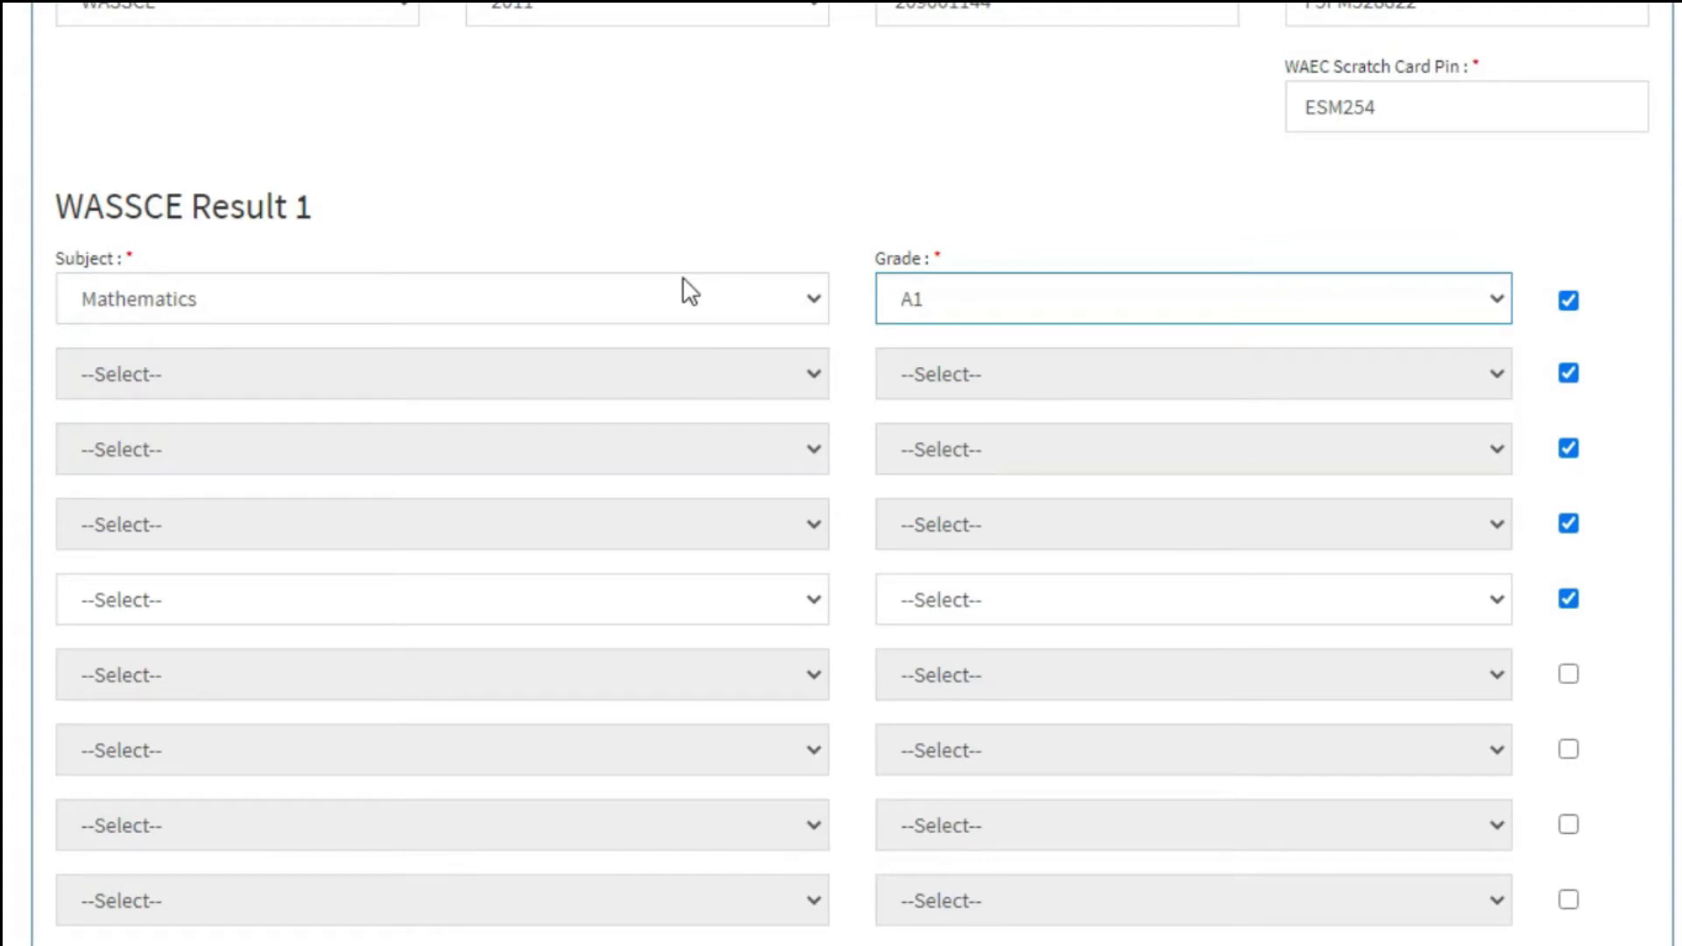
Add English at A1 and Economics at B2 as the second and third results.
click(1567, 373)
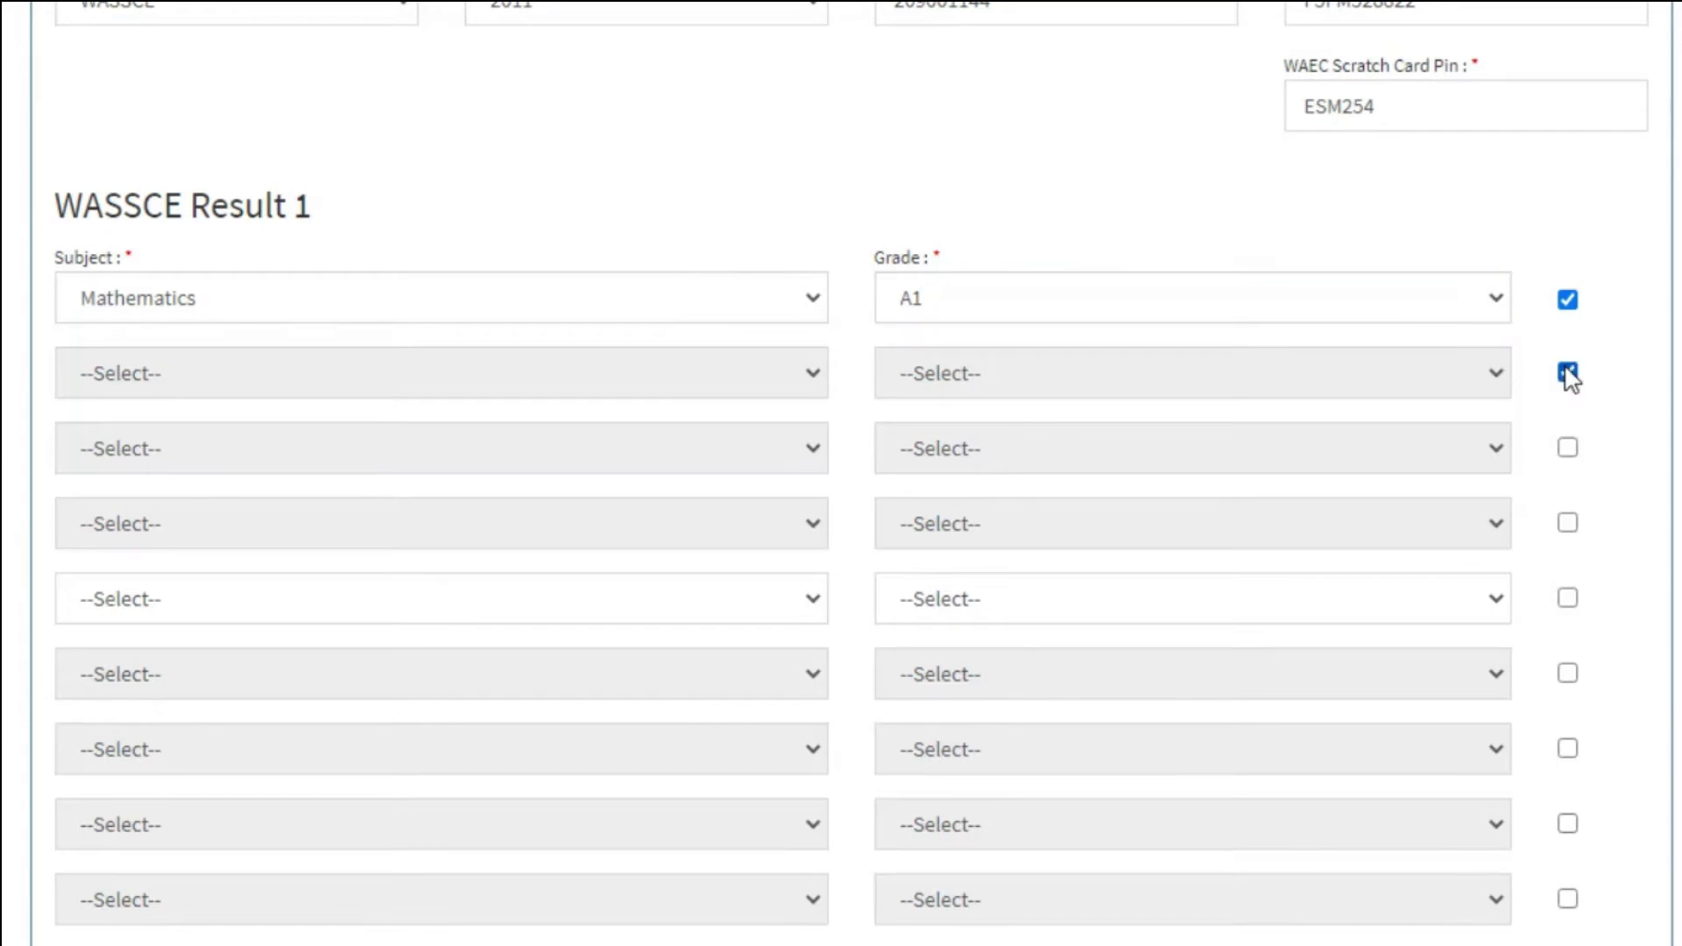
click(806, 302)
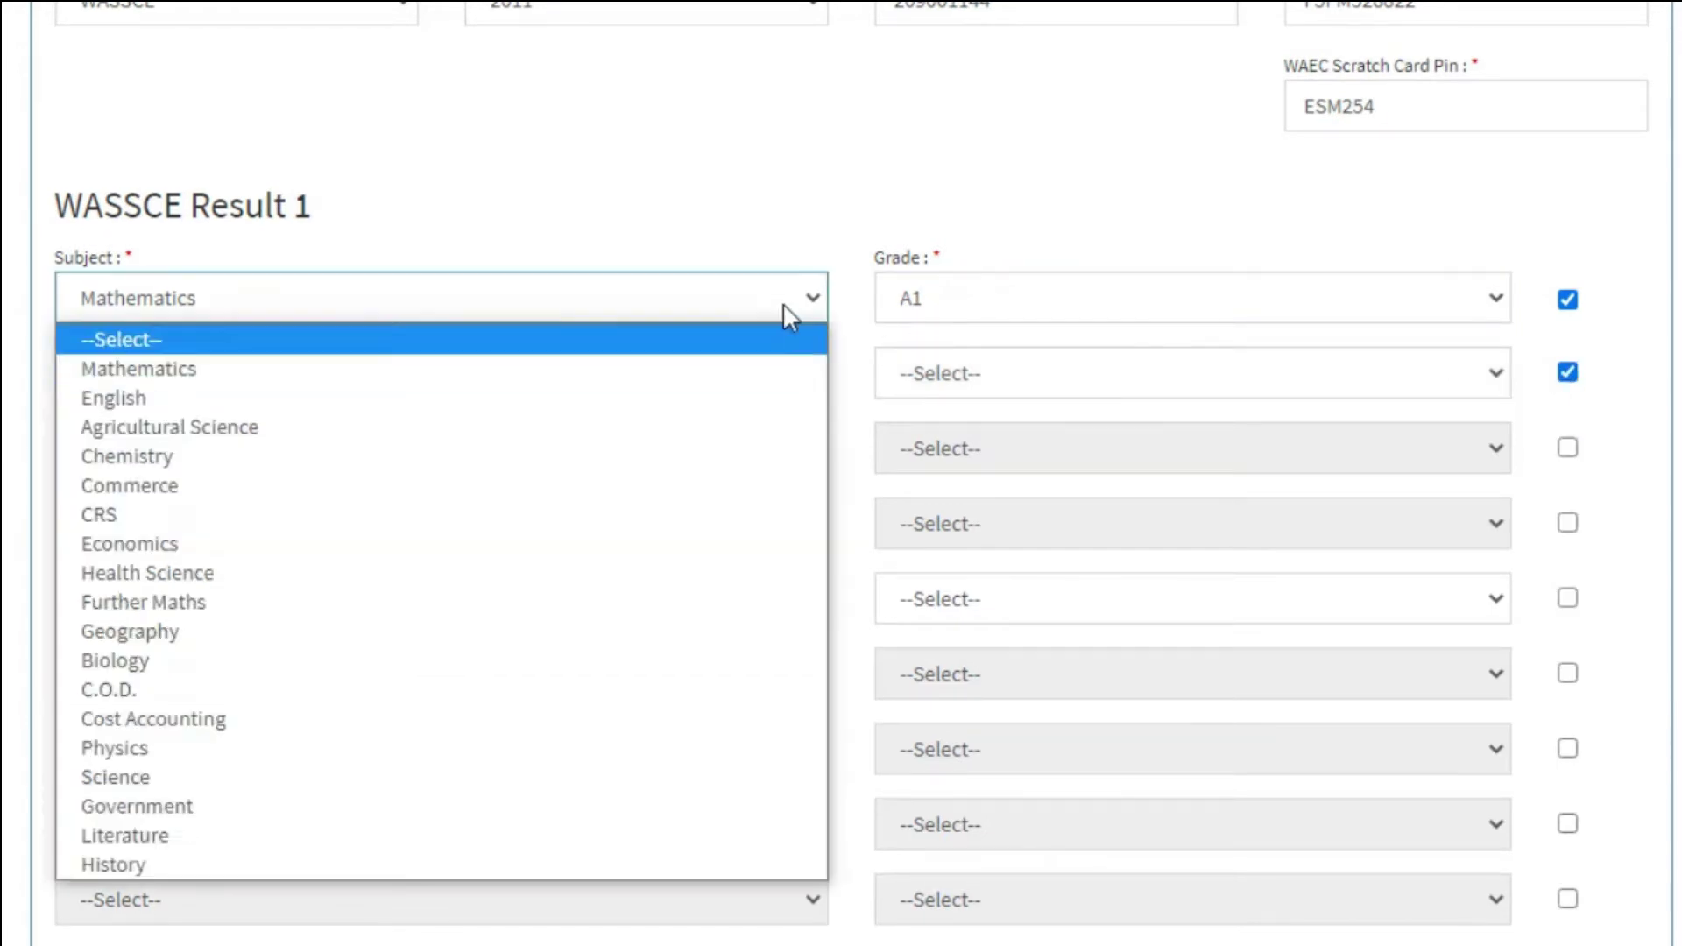
click(806, 302)
click(438, 373)
click(233, 443)
click(1261, 373)
click(792, 448)
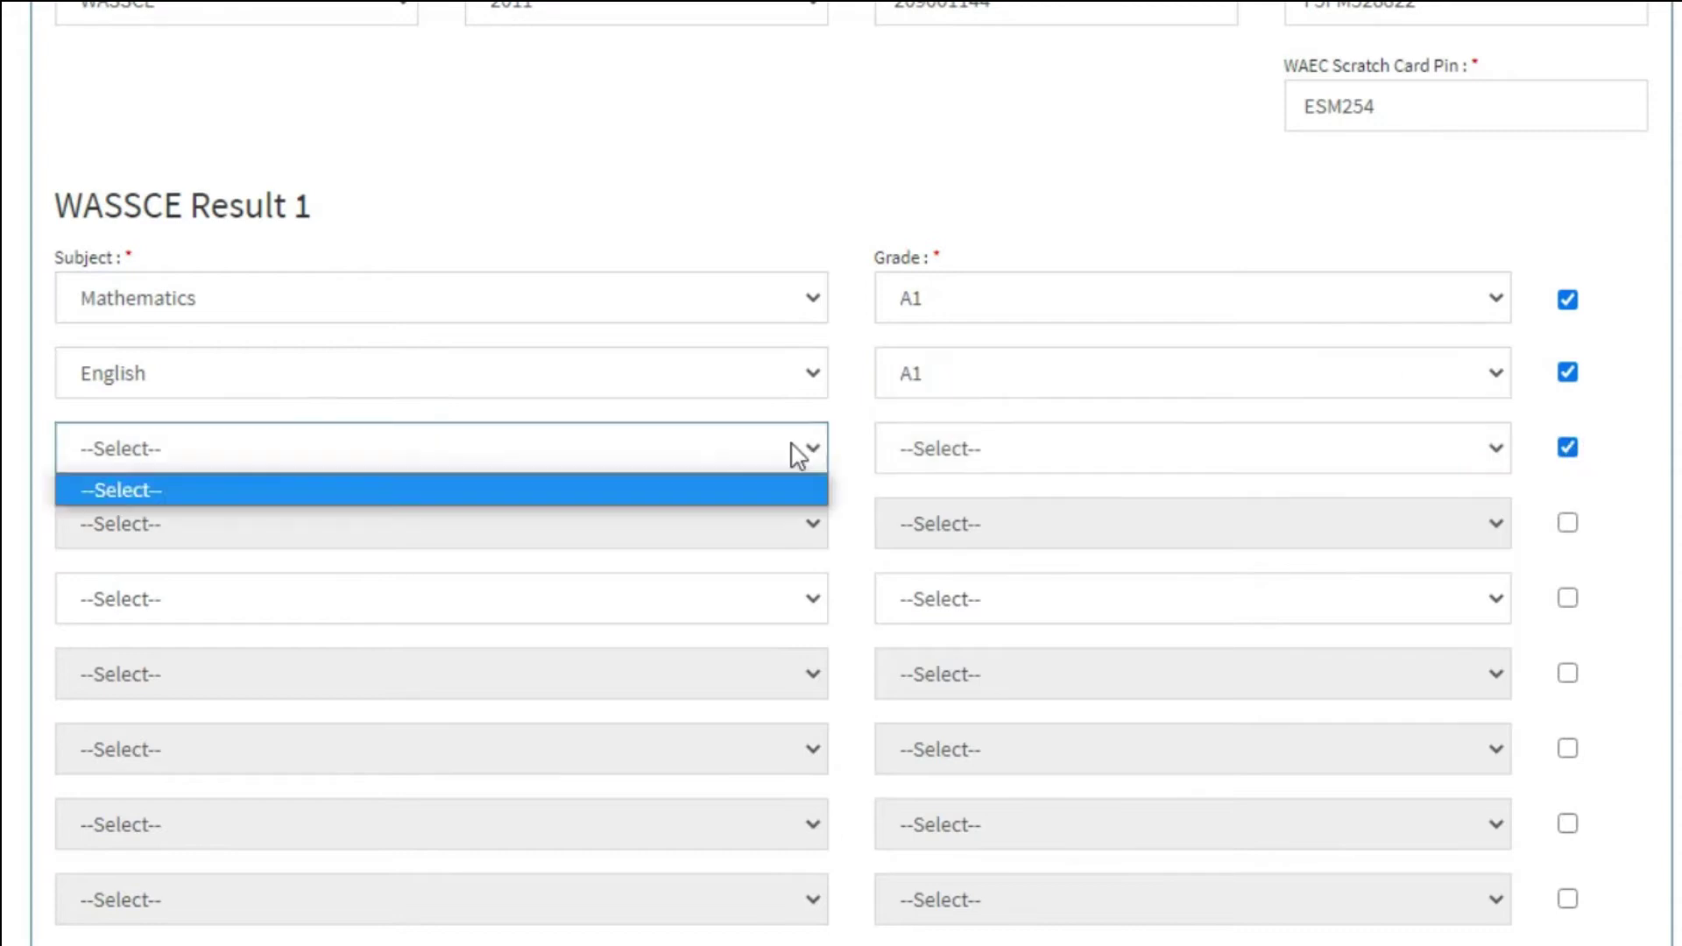
click(770, 424)
click(771, 423)
click(613, 302)
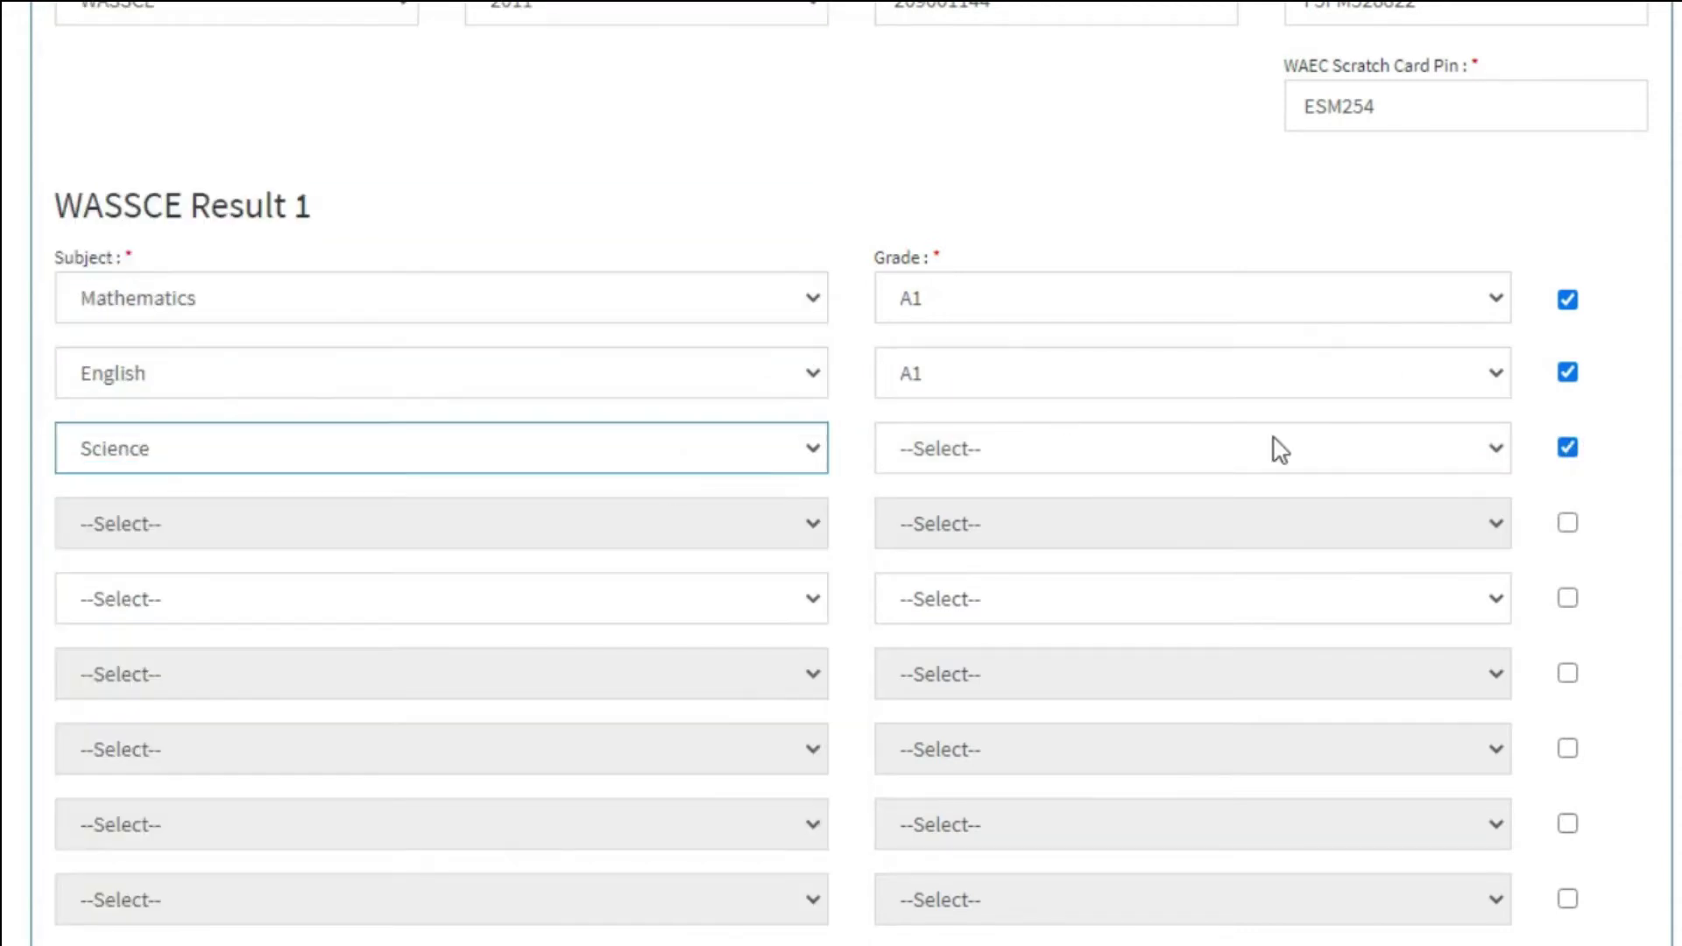
click(1273, 447)
click(1273, 505)
click(796, 444)
Add Physics at A1 as the fourth result and a fifth subject at A1.
click(131, 56)
click(771, 524)
click(131, 412)
click(1363, 525)
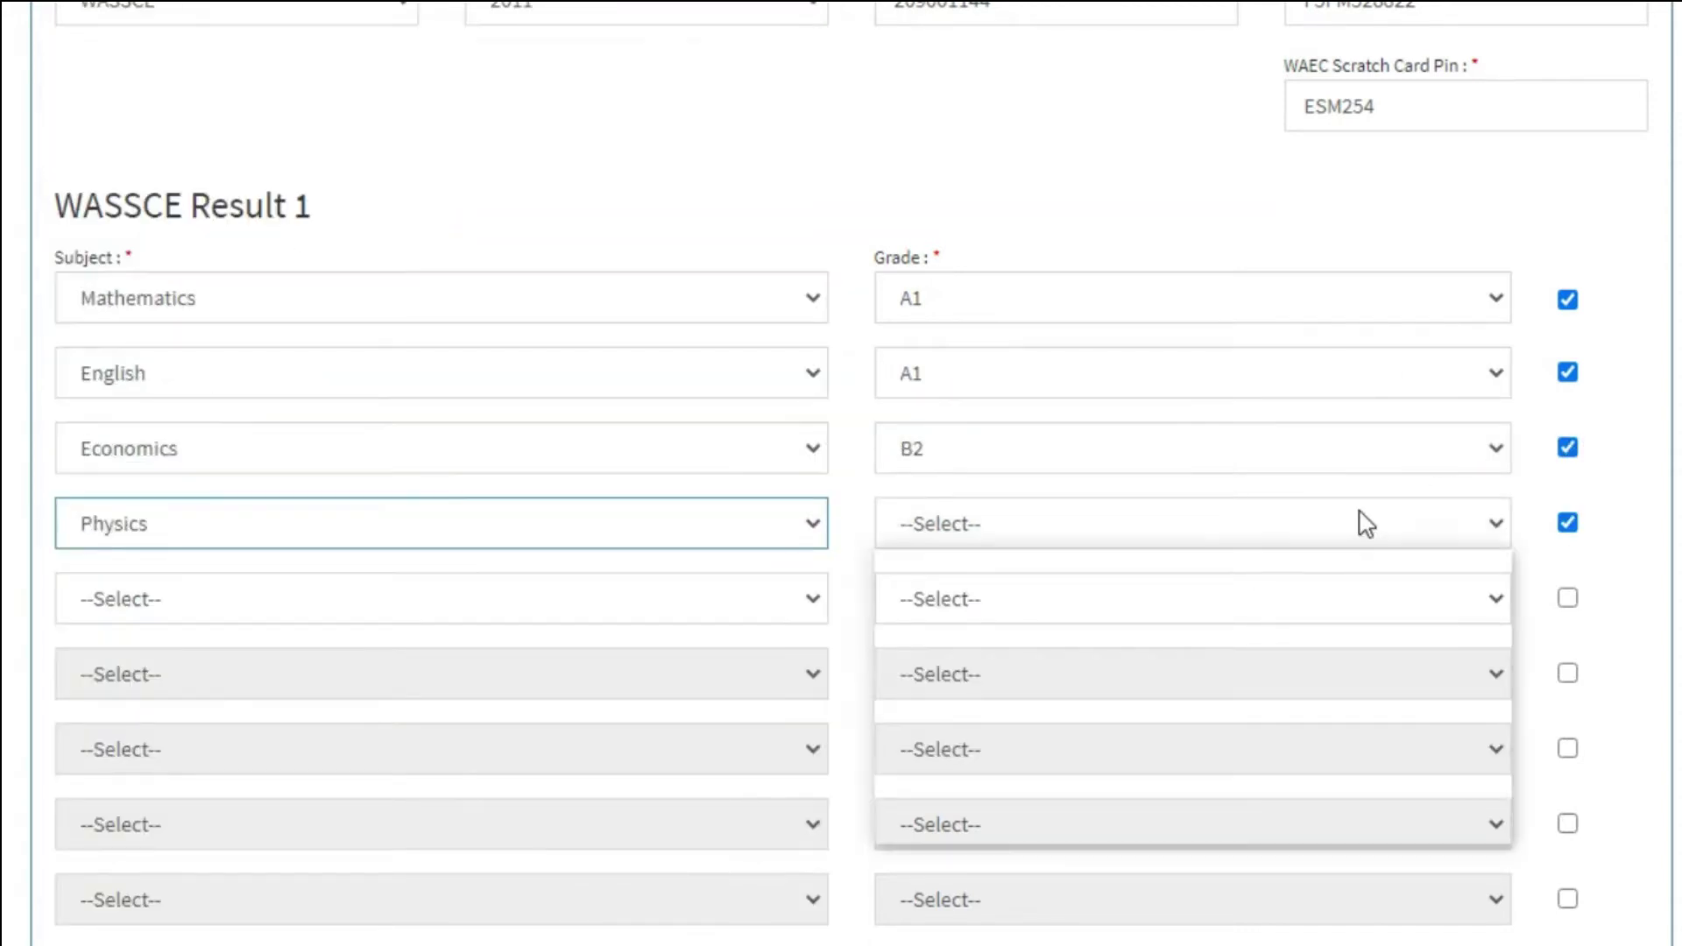
click(1139, 583)
click(771, 599)
click(144, 351)
click(1051, 600)
click(964, 669)
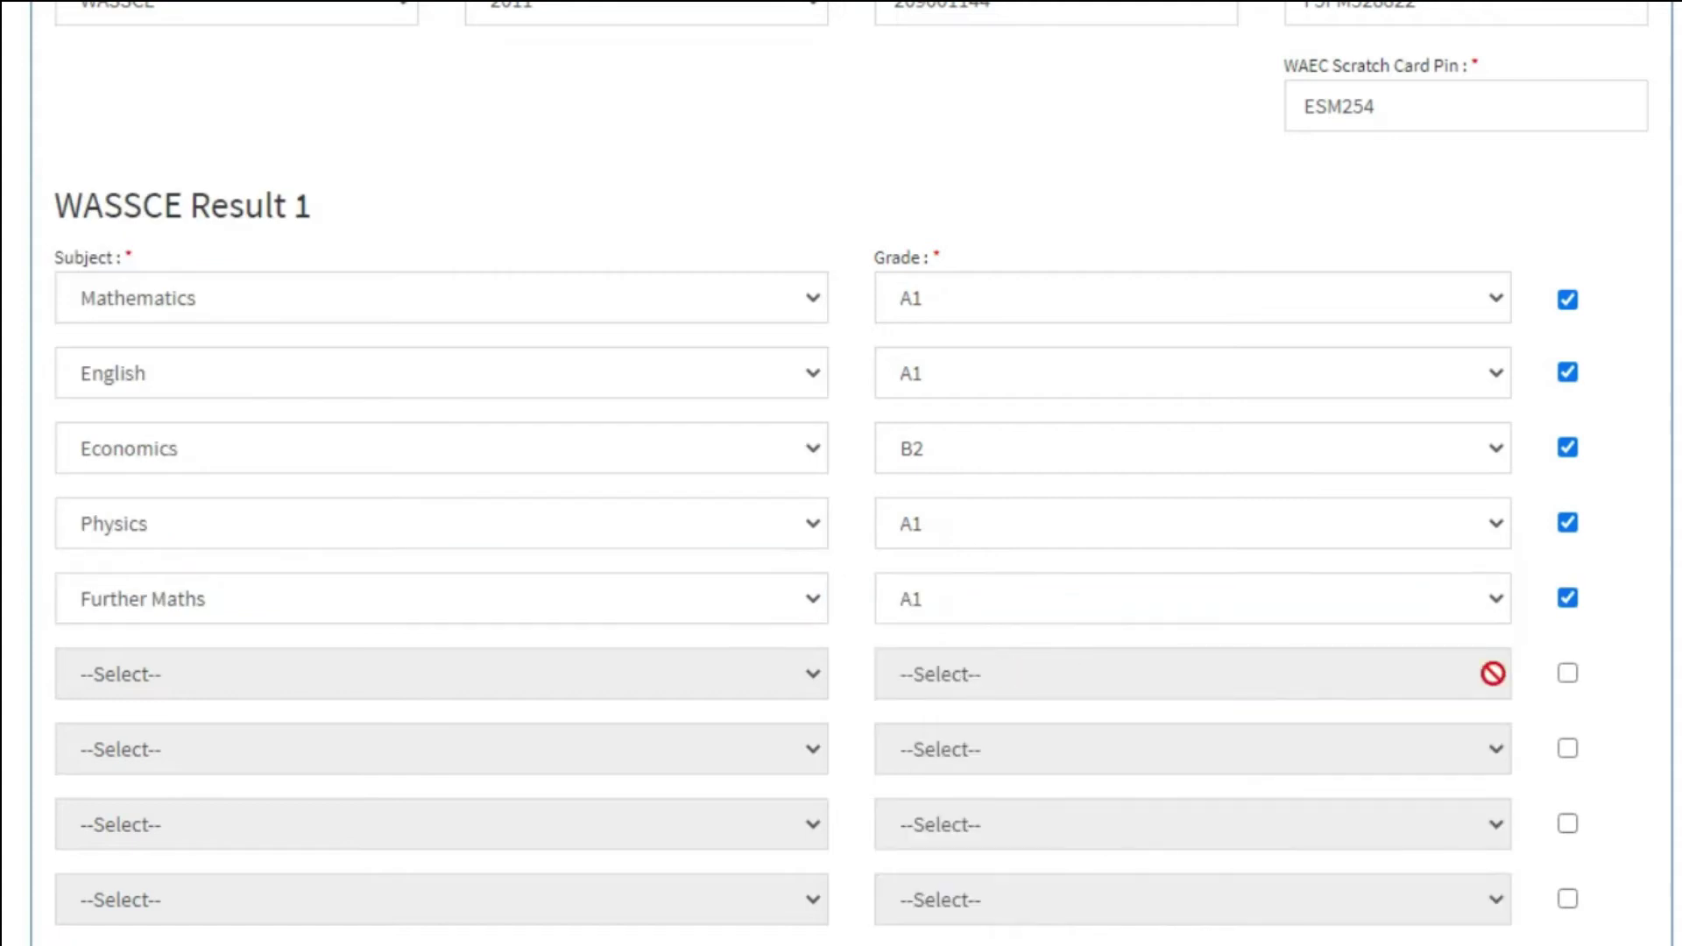
Change the fourth subject to Geography, fifth to Government, and add Literature at B2.
click(1567, 673)
click(704, 604)
click(132, 496)
click(771, 674)
click(350, 605)
click(1385, 683)
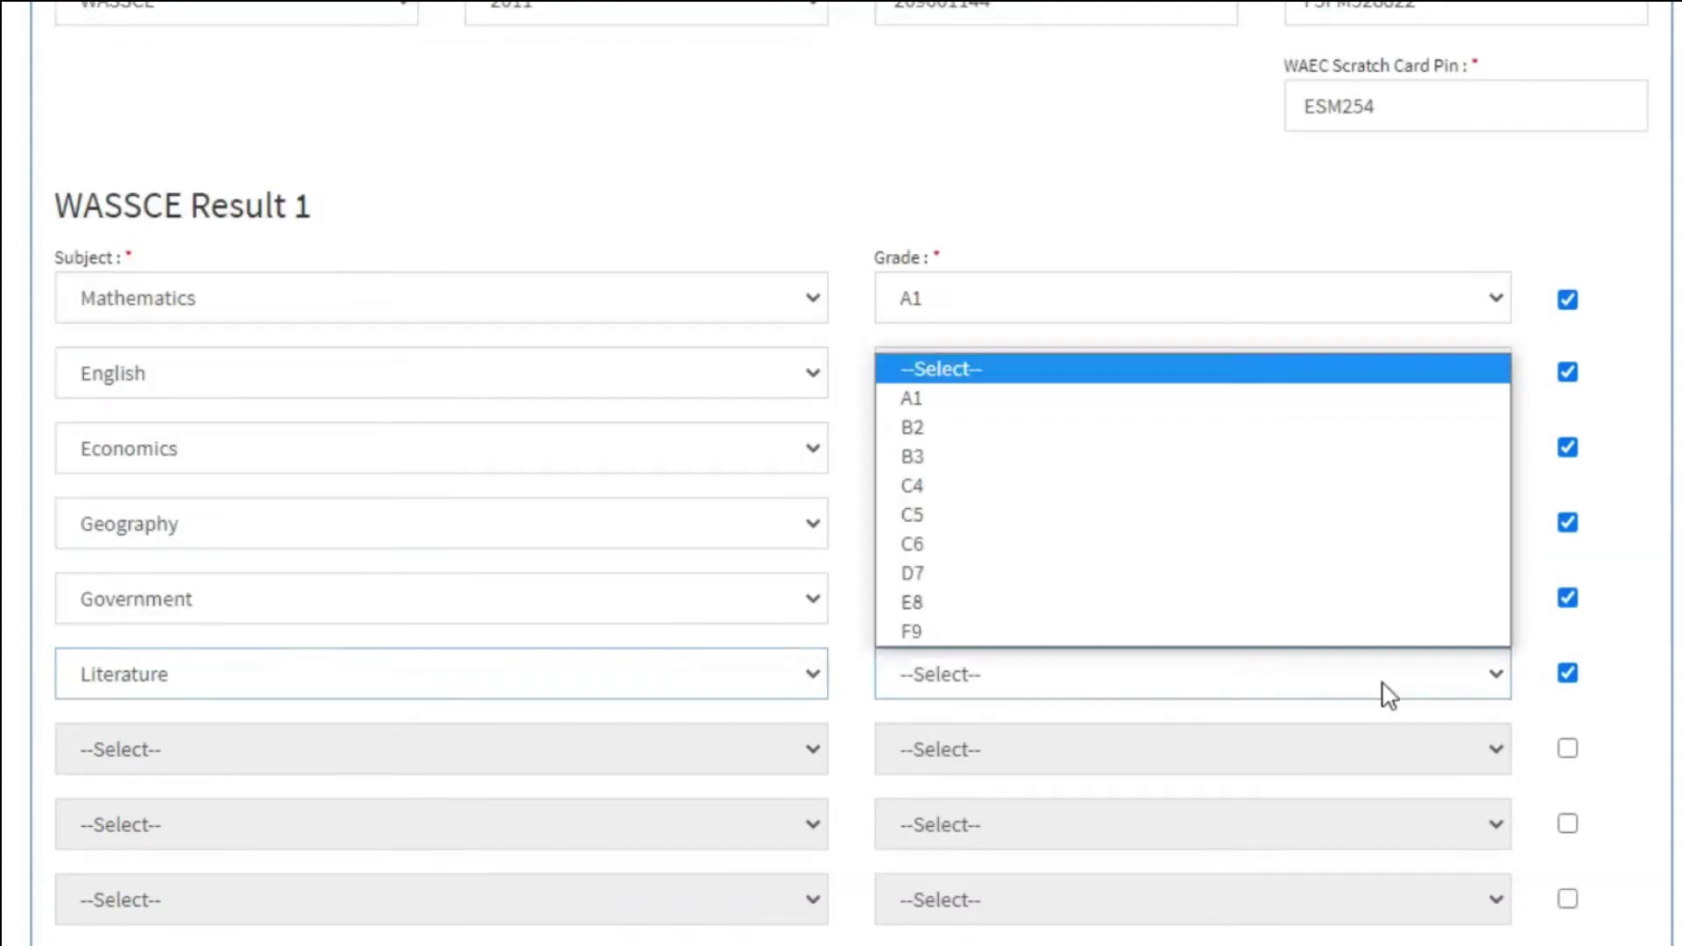
click(1169, 429)
scroll(1169, 424, down, 5)
Set WASSCE Result 2's examination to WASSCE with its examination year.
scroll(547, 455, down, 3)
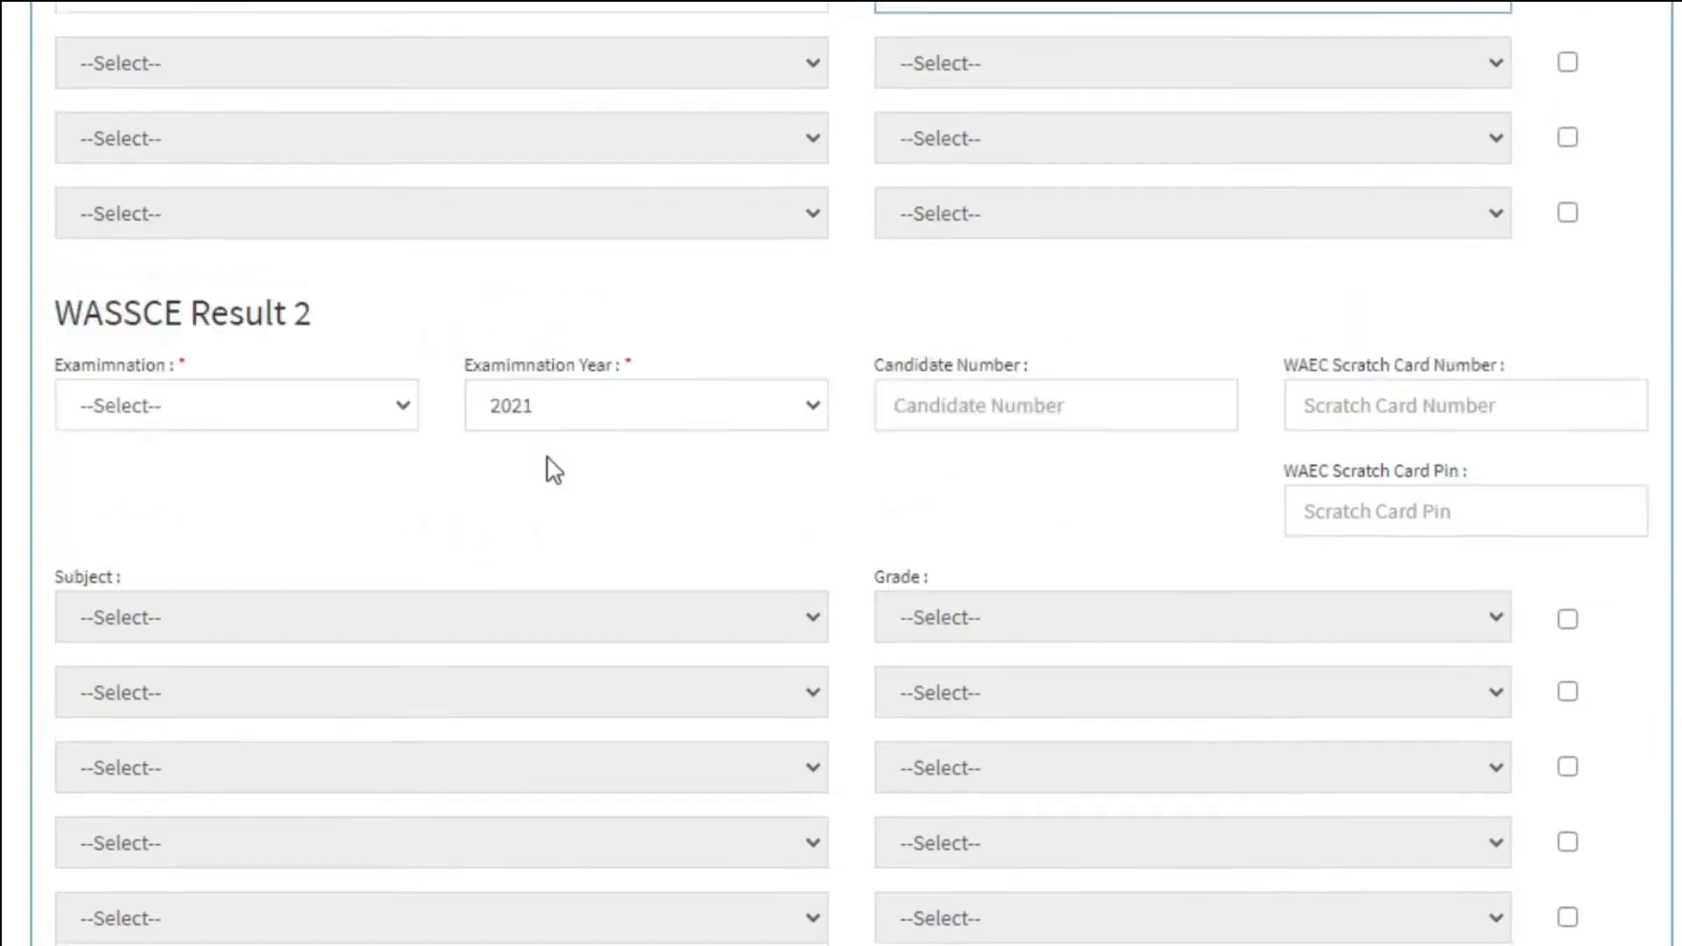
scroll(325, 351, down, 2)
click(355, 171)
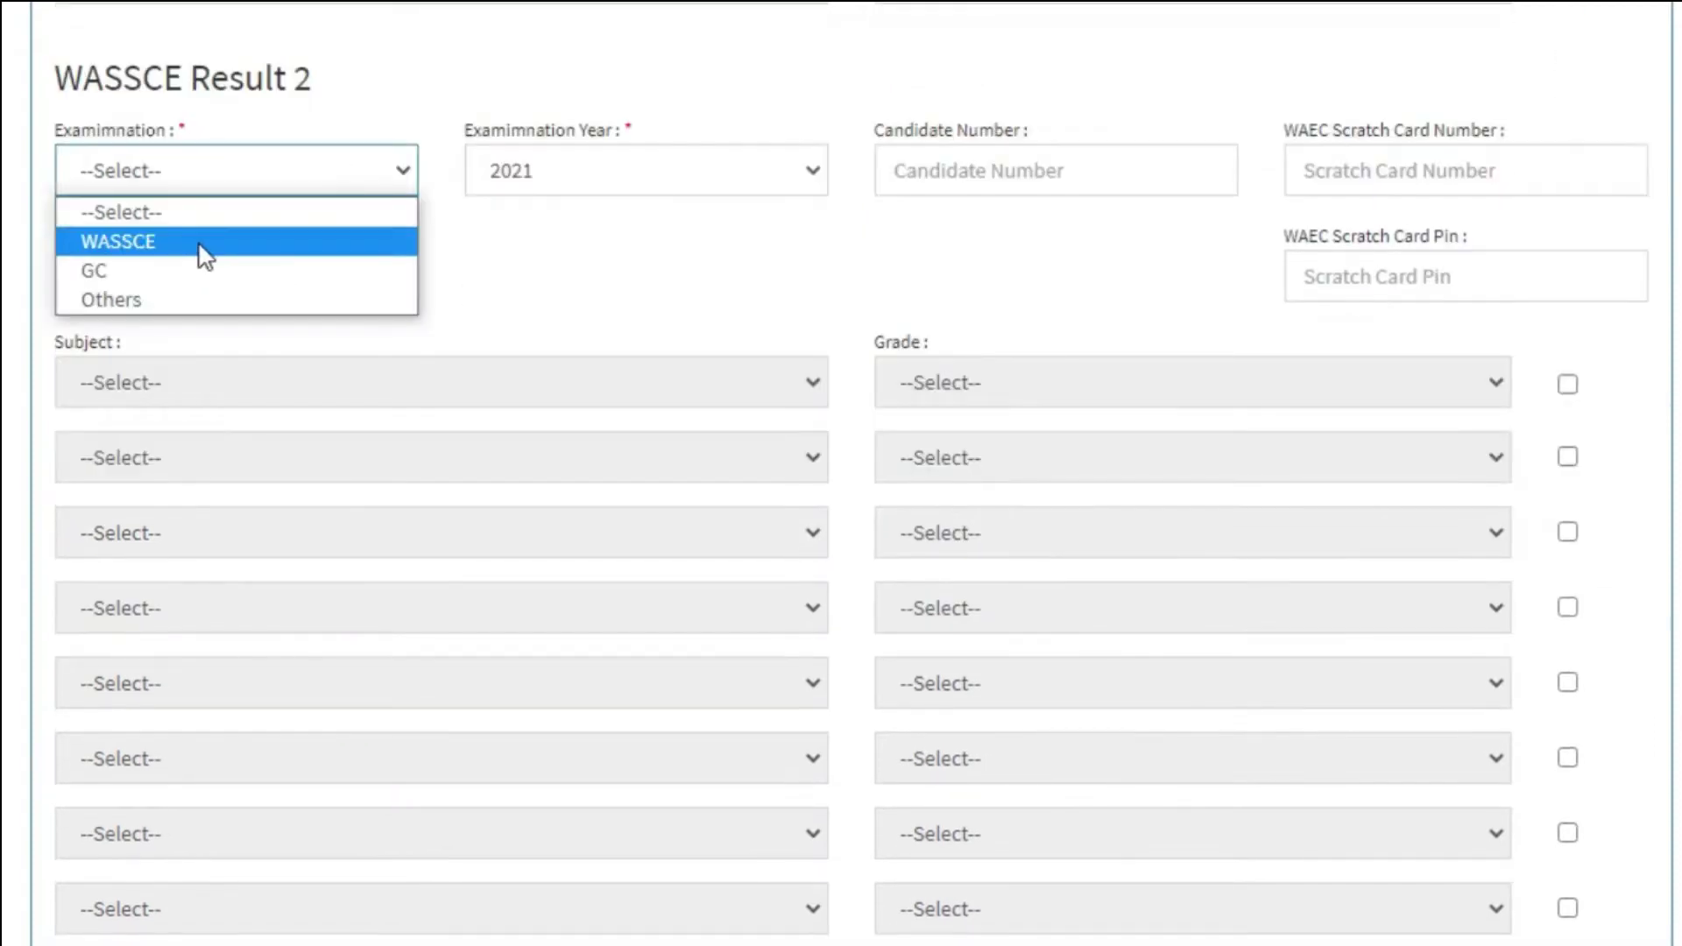
click(203, 242)
click(740, 177)
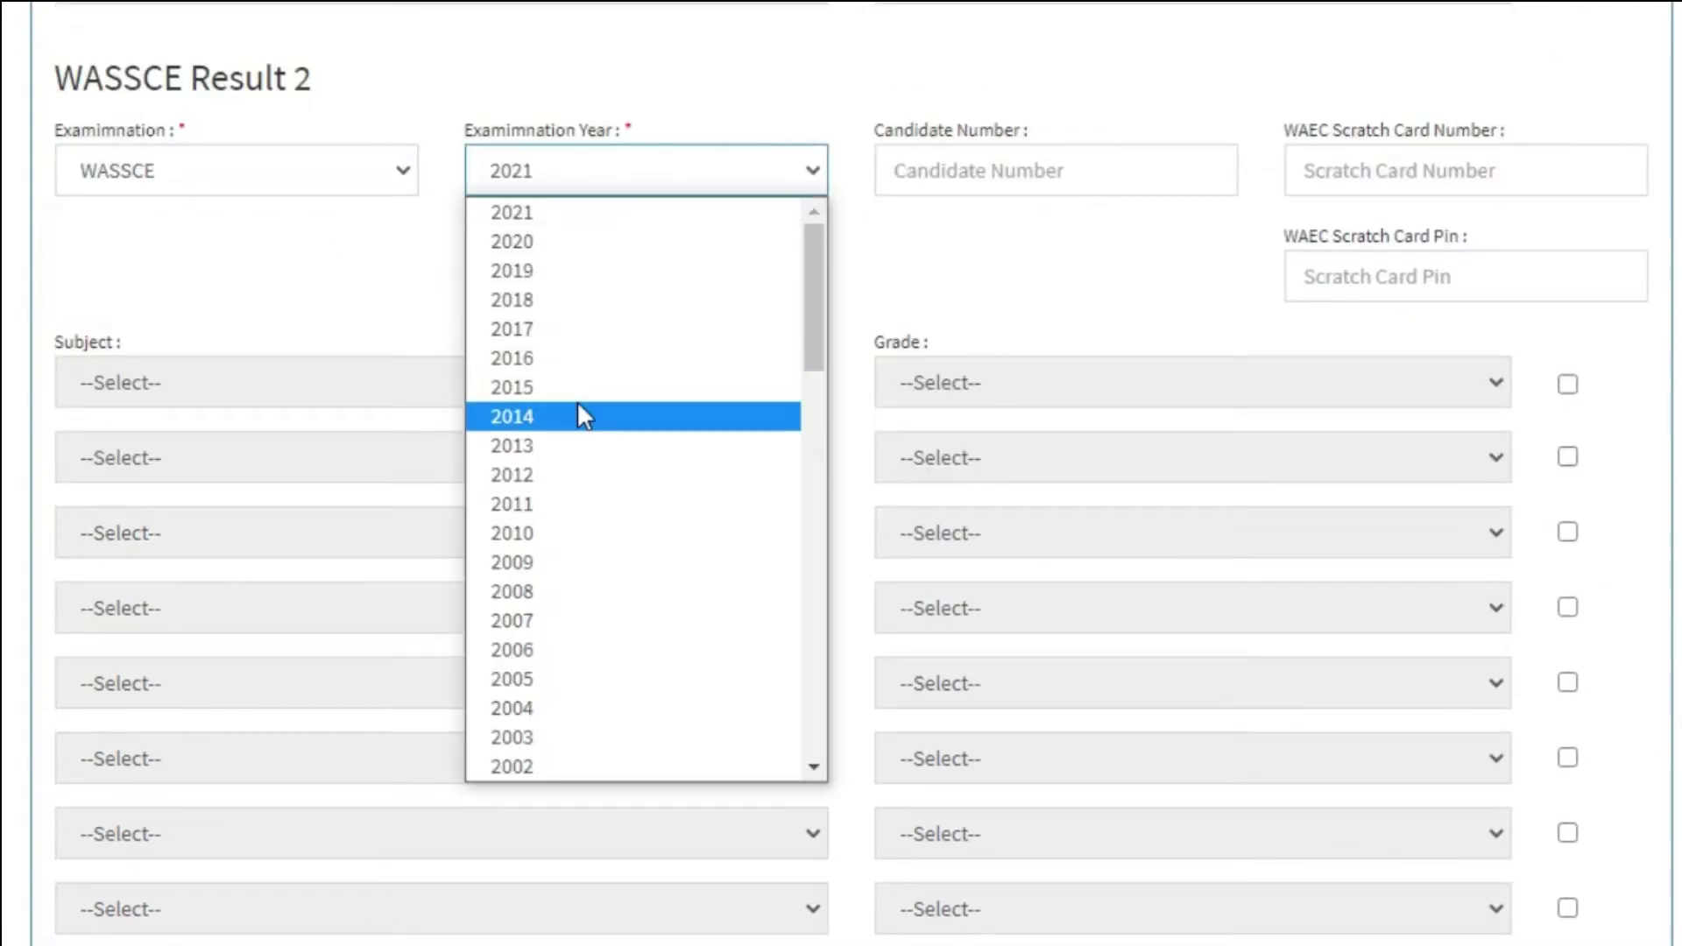
click(581, 396)
Enter the candidate number, scratch card number and scratch card PIN for Result 2.
click(1136, 168)
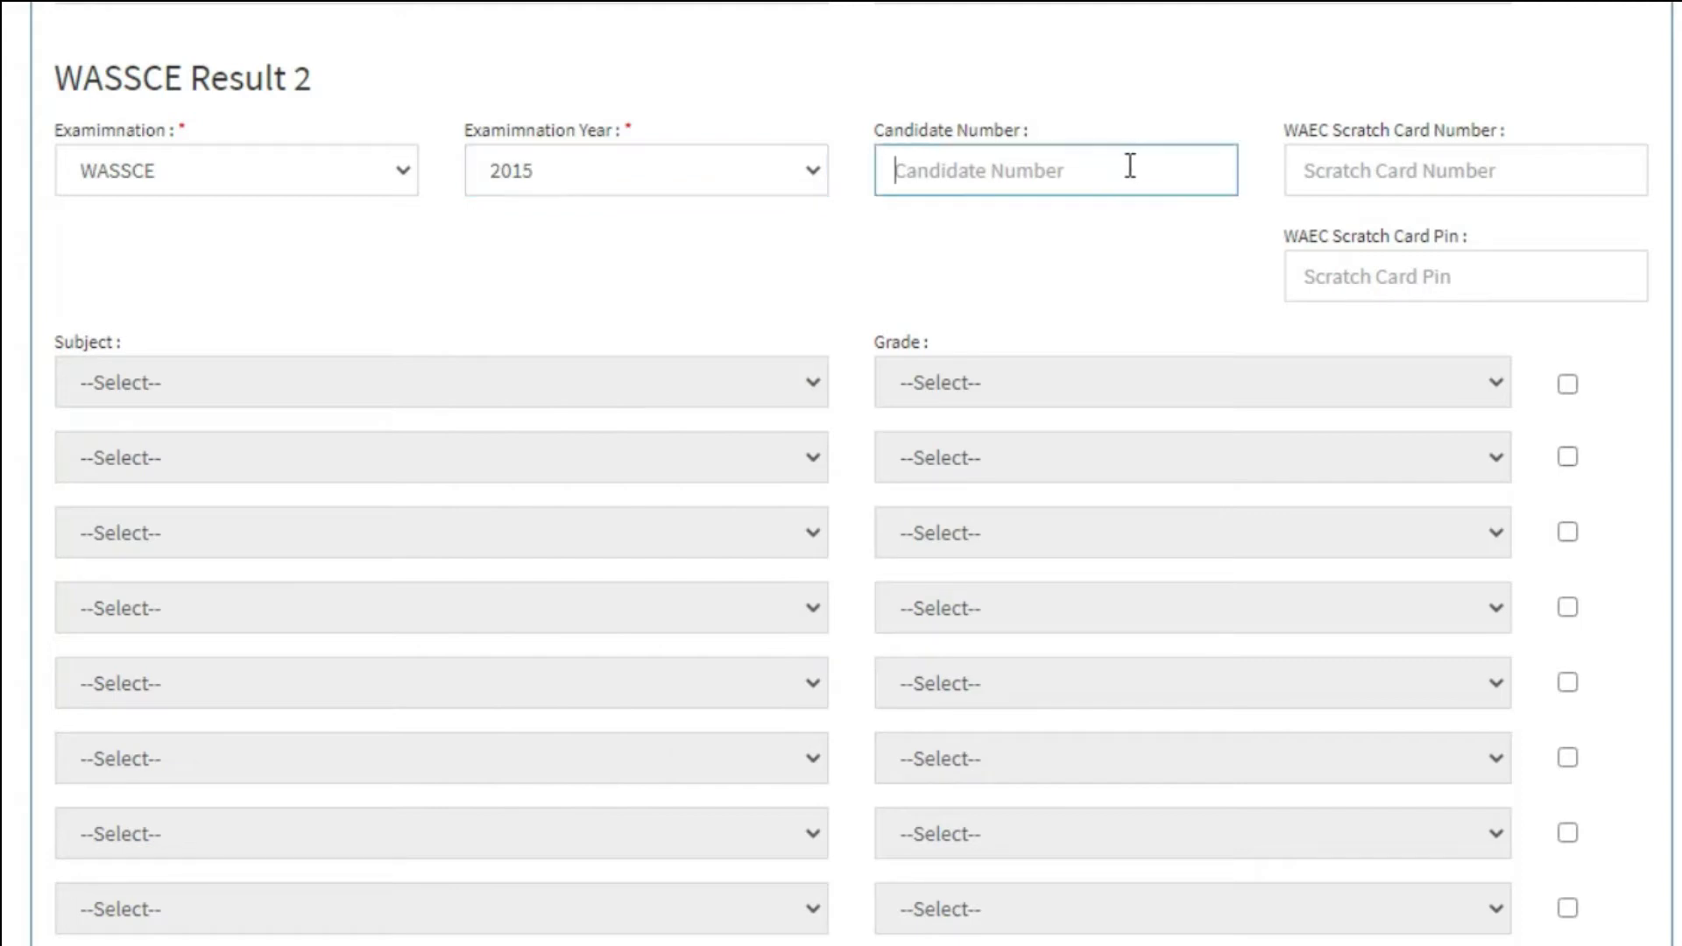
click(1121, 165)
text(12345678)
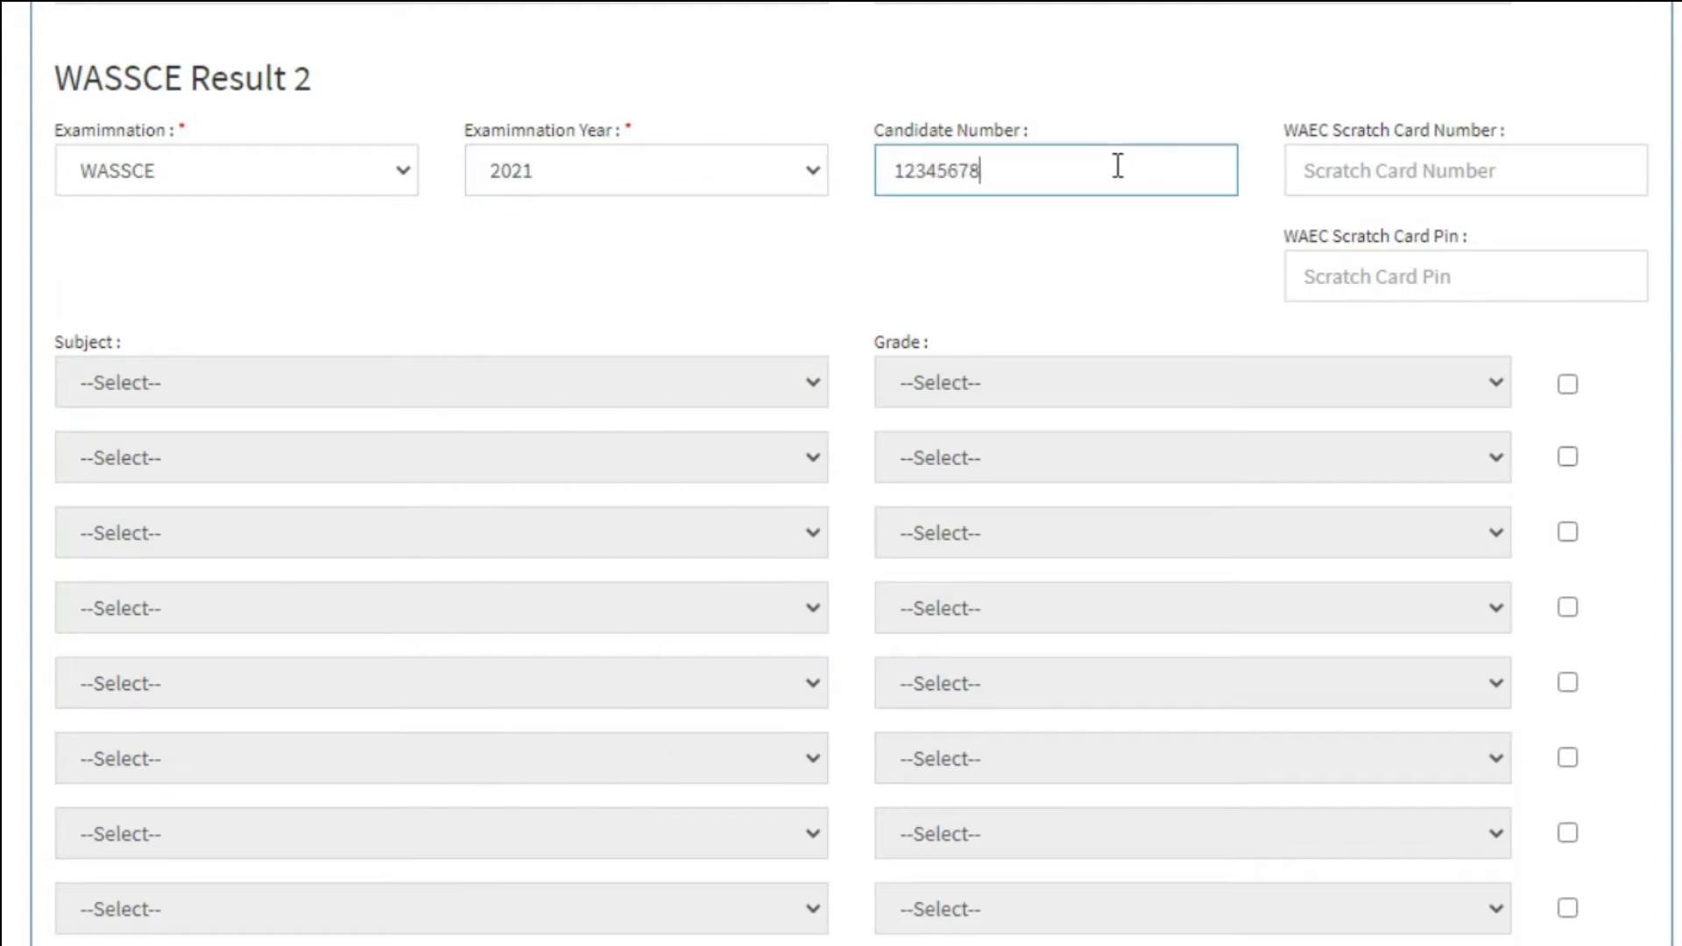
click(1393, 169)
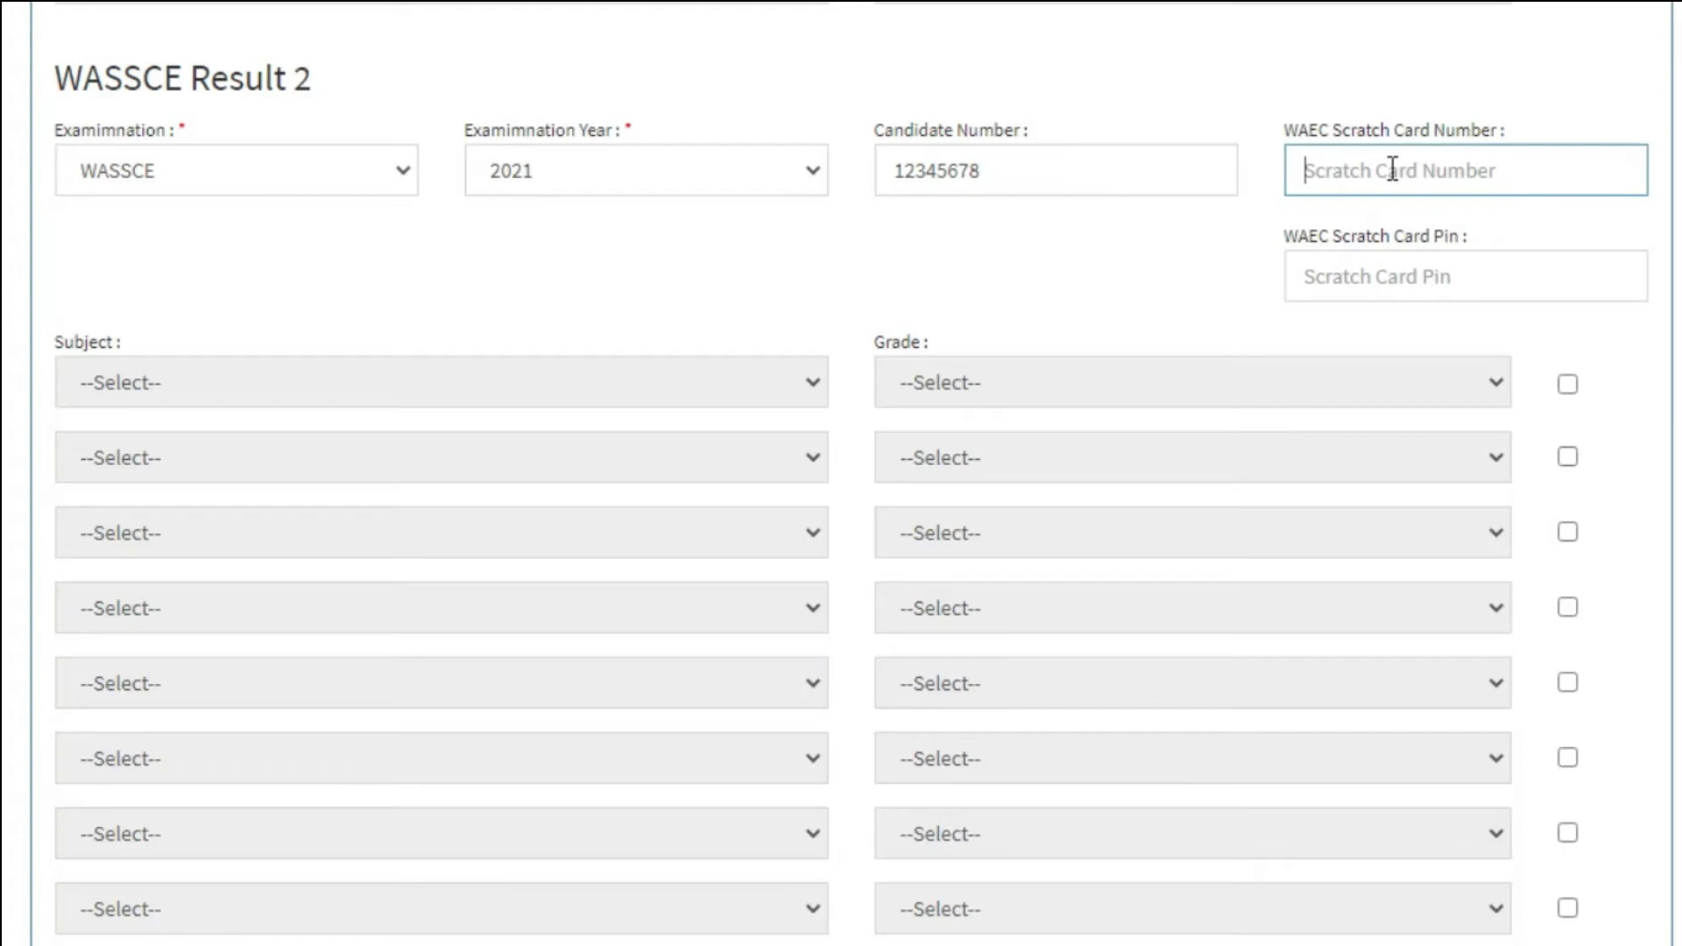
click(1352, 277)
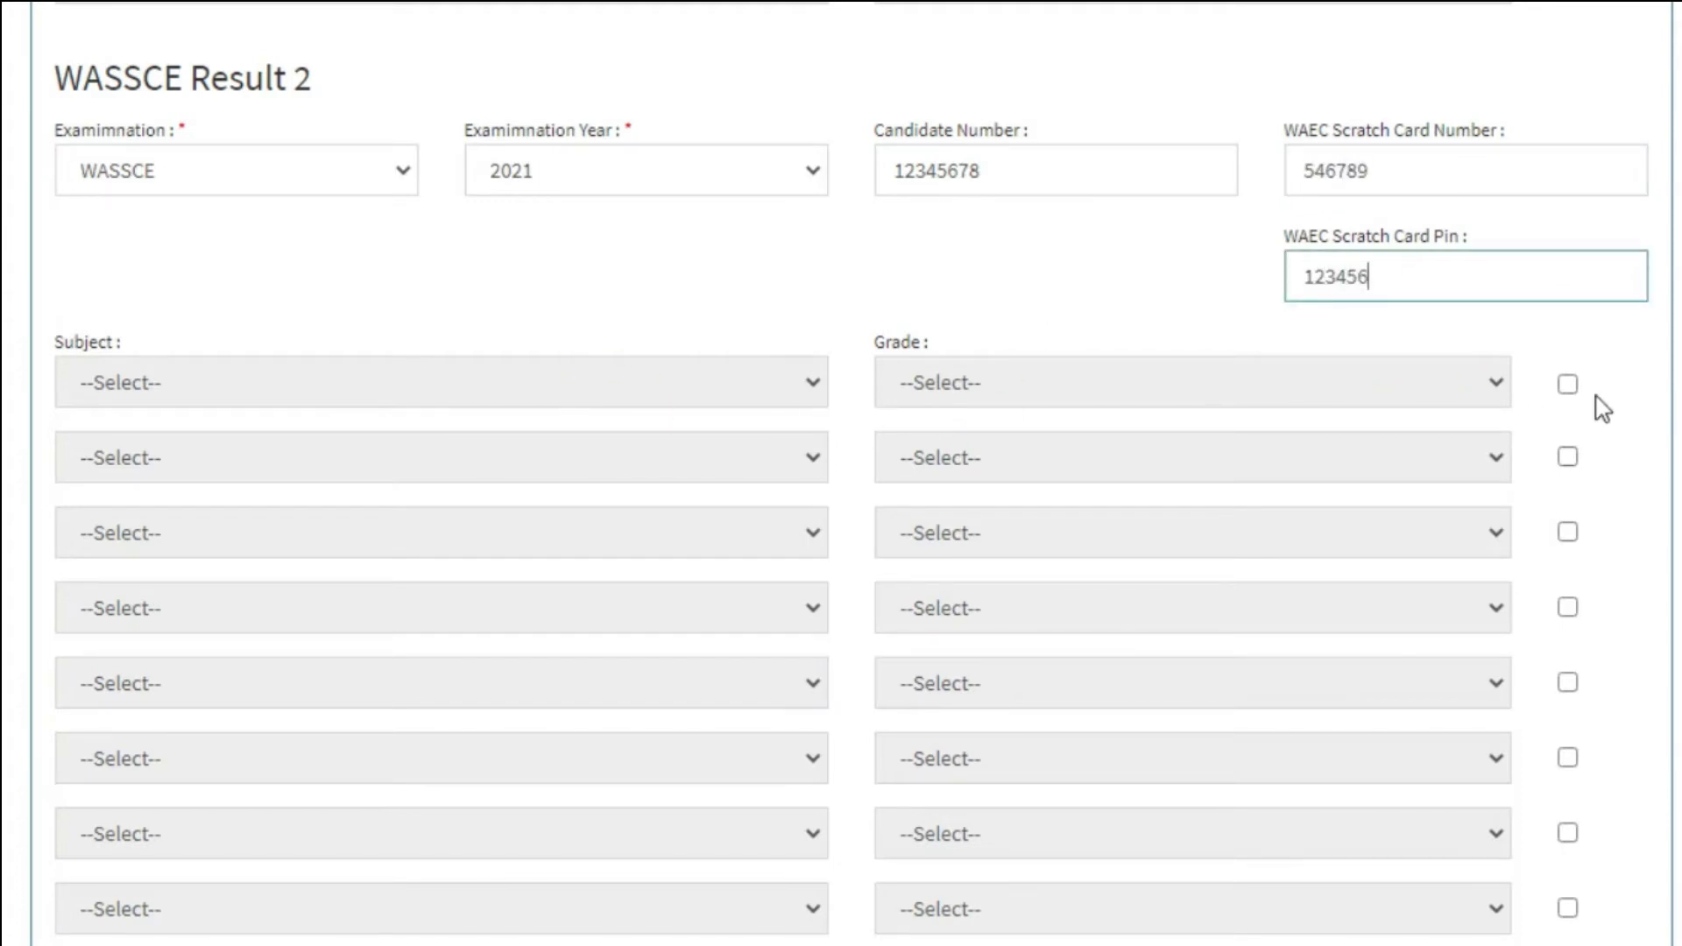
Add the first two subject rows at grade A1, making the first subject Mathematics.
click(1573, 384)
click(789, 383)
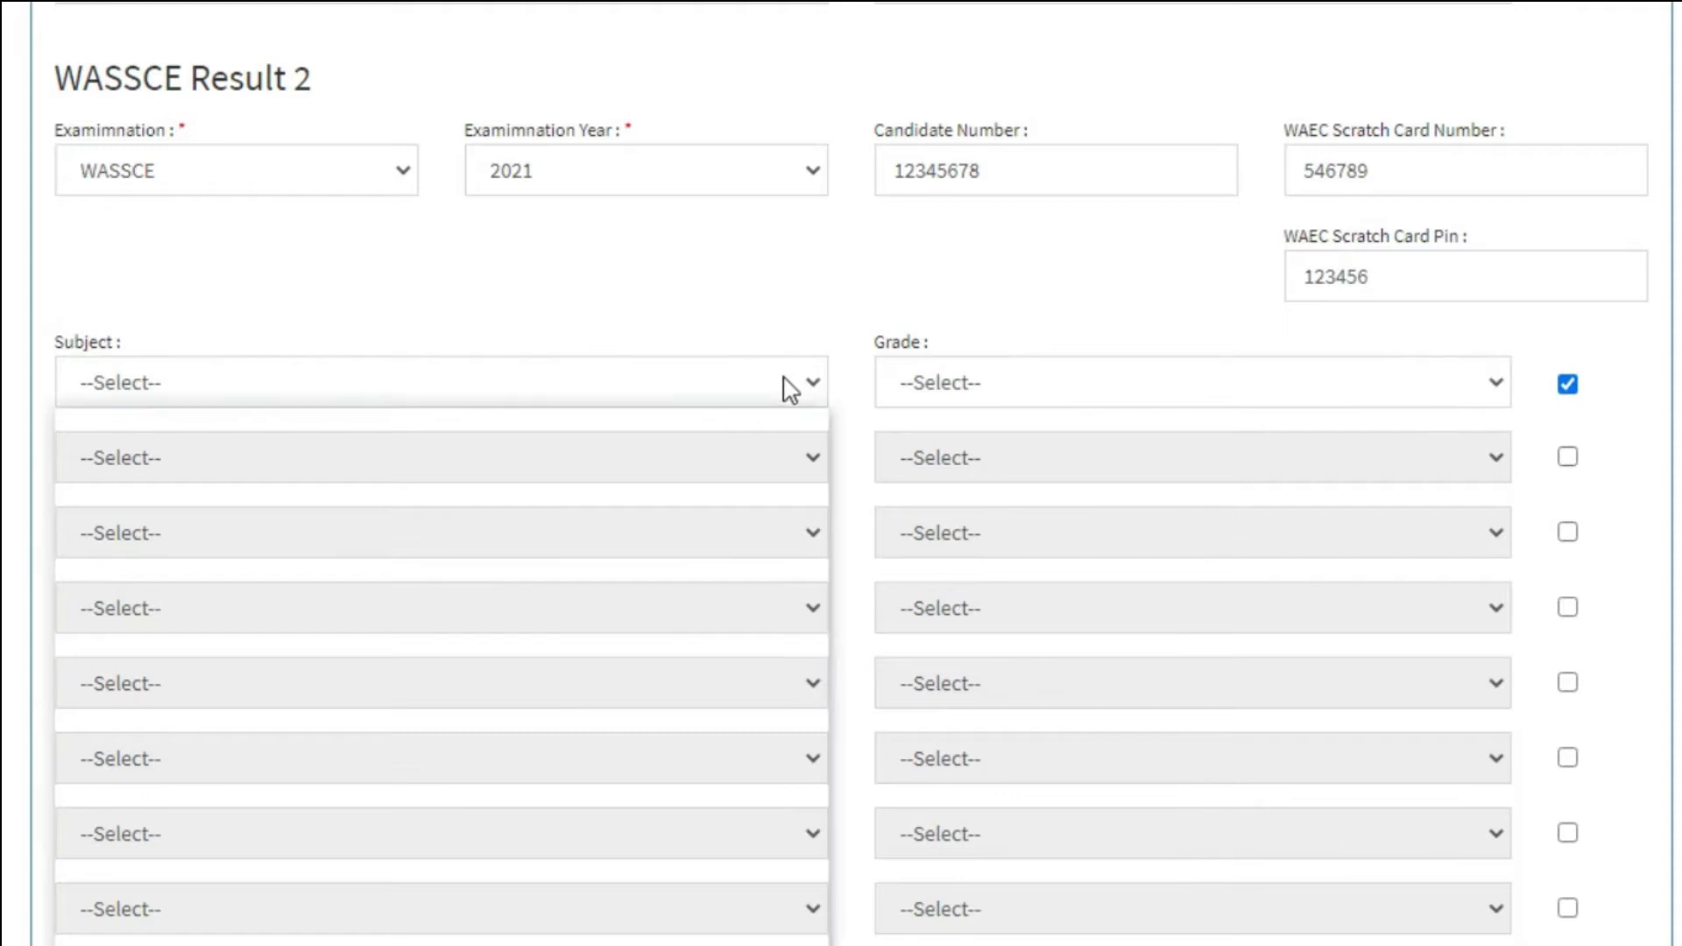
click(491, 482)
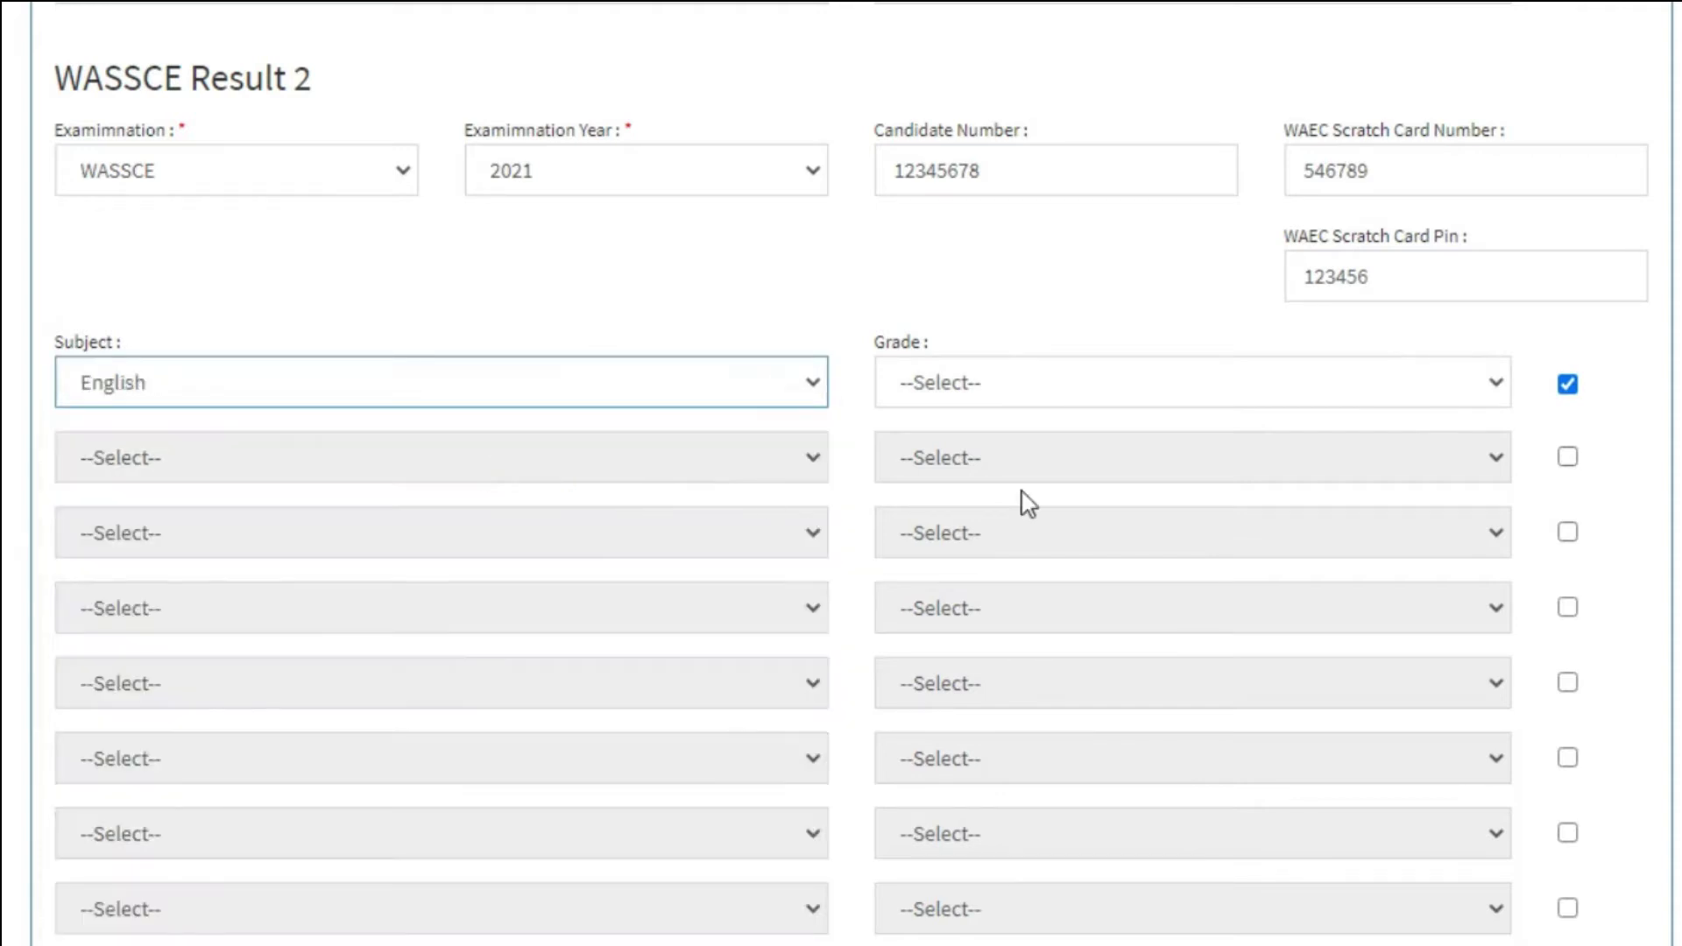
click(1472, 391)
click(1189, 455)
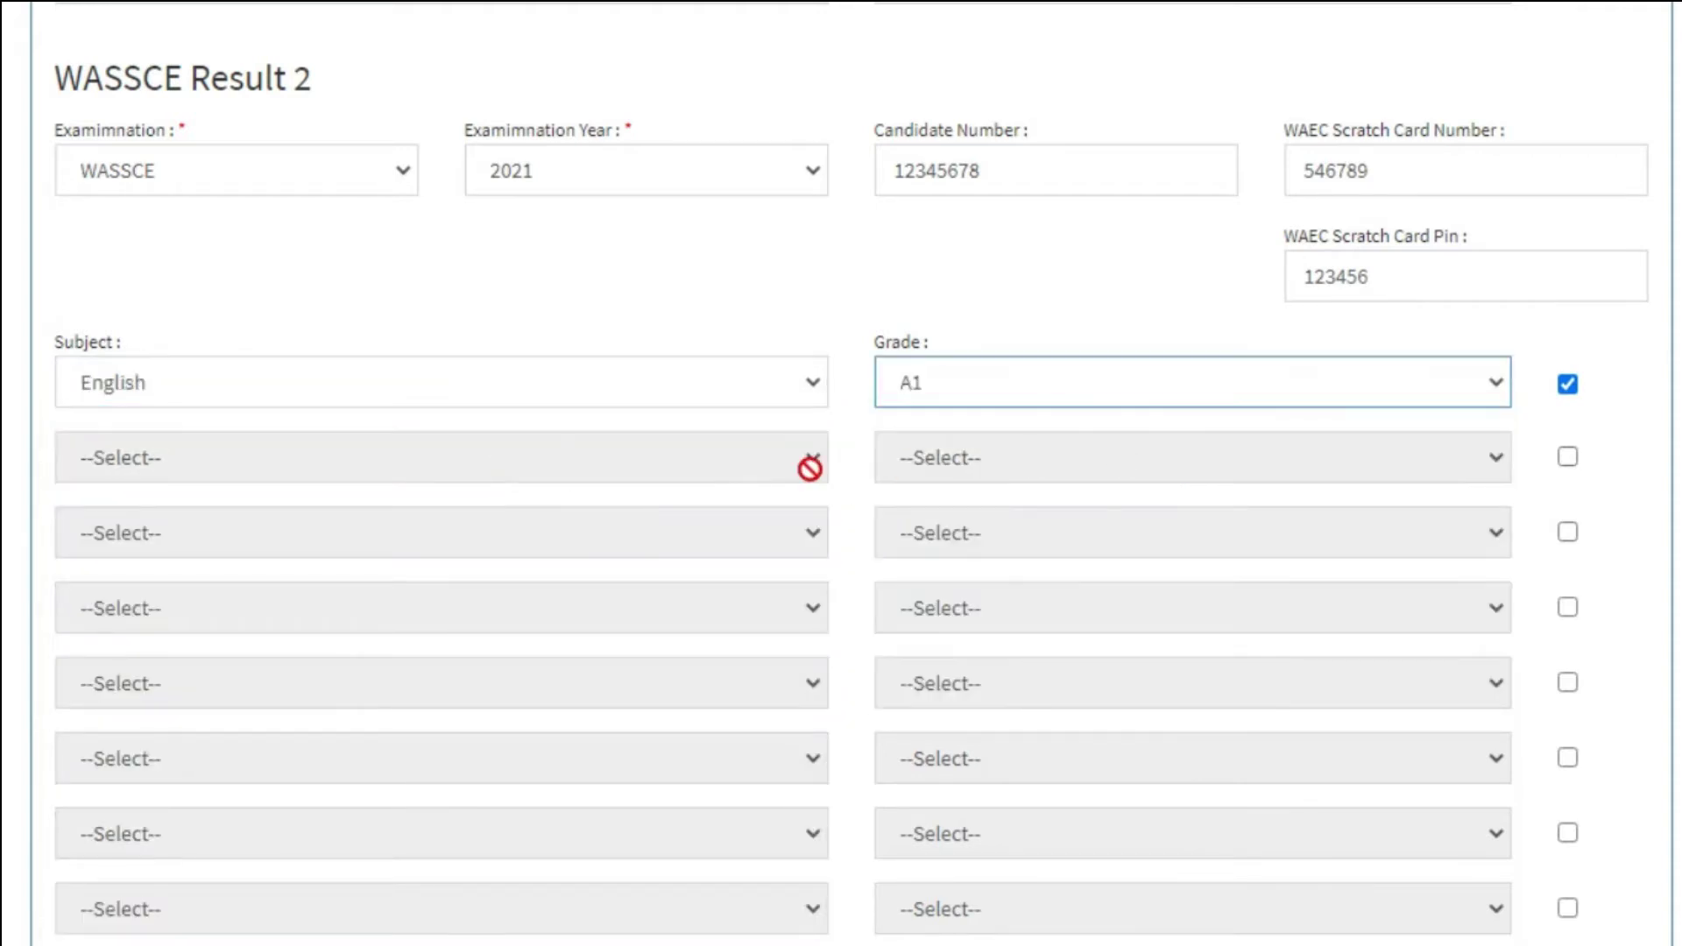
click(1567, 456)
click(665, 457)
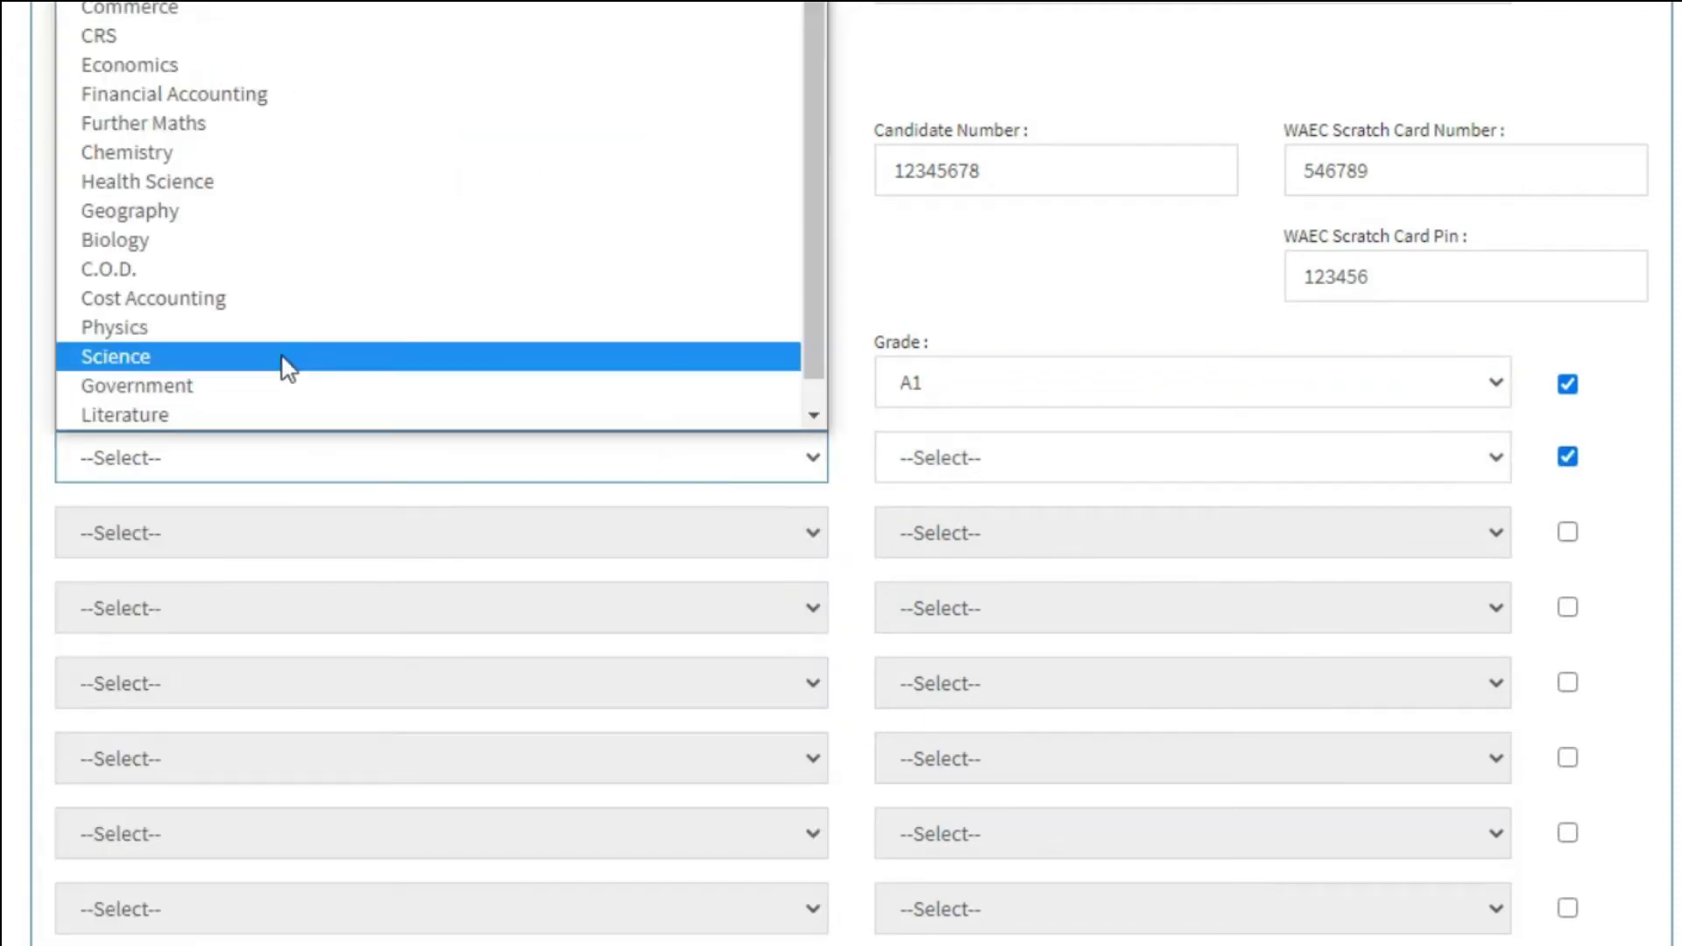
click(281, 362)
click(1472, 457)
click(1189, 531)
Change the second subject to Cost Accounting and add Health Science at grade B2.
click(1568, 531)
click(713, 517)
click(713, 457)
click(169, 271)
click(526, 533)
click(169, 225)
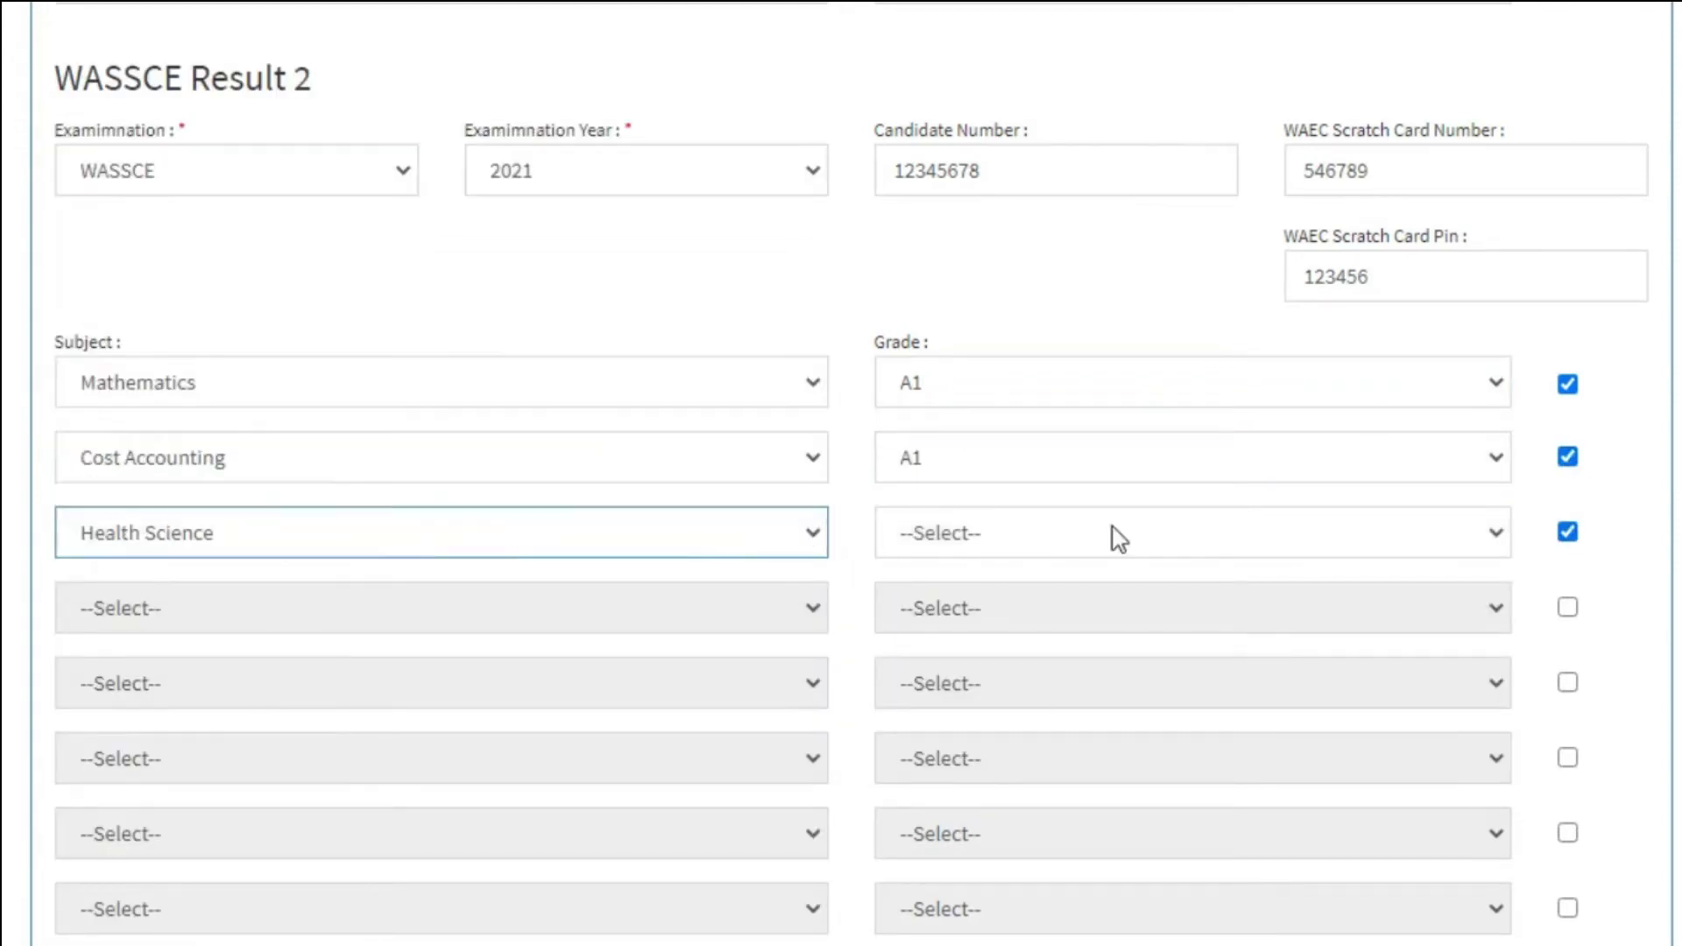
click(1115, 532)
click(1252, 636)
scroll(1386, 725, down, 8)
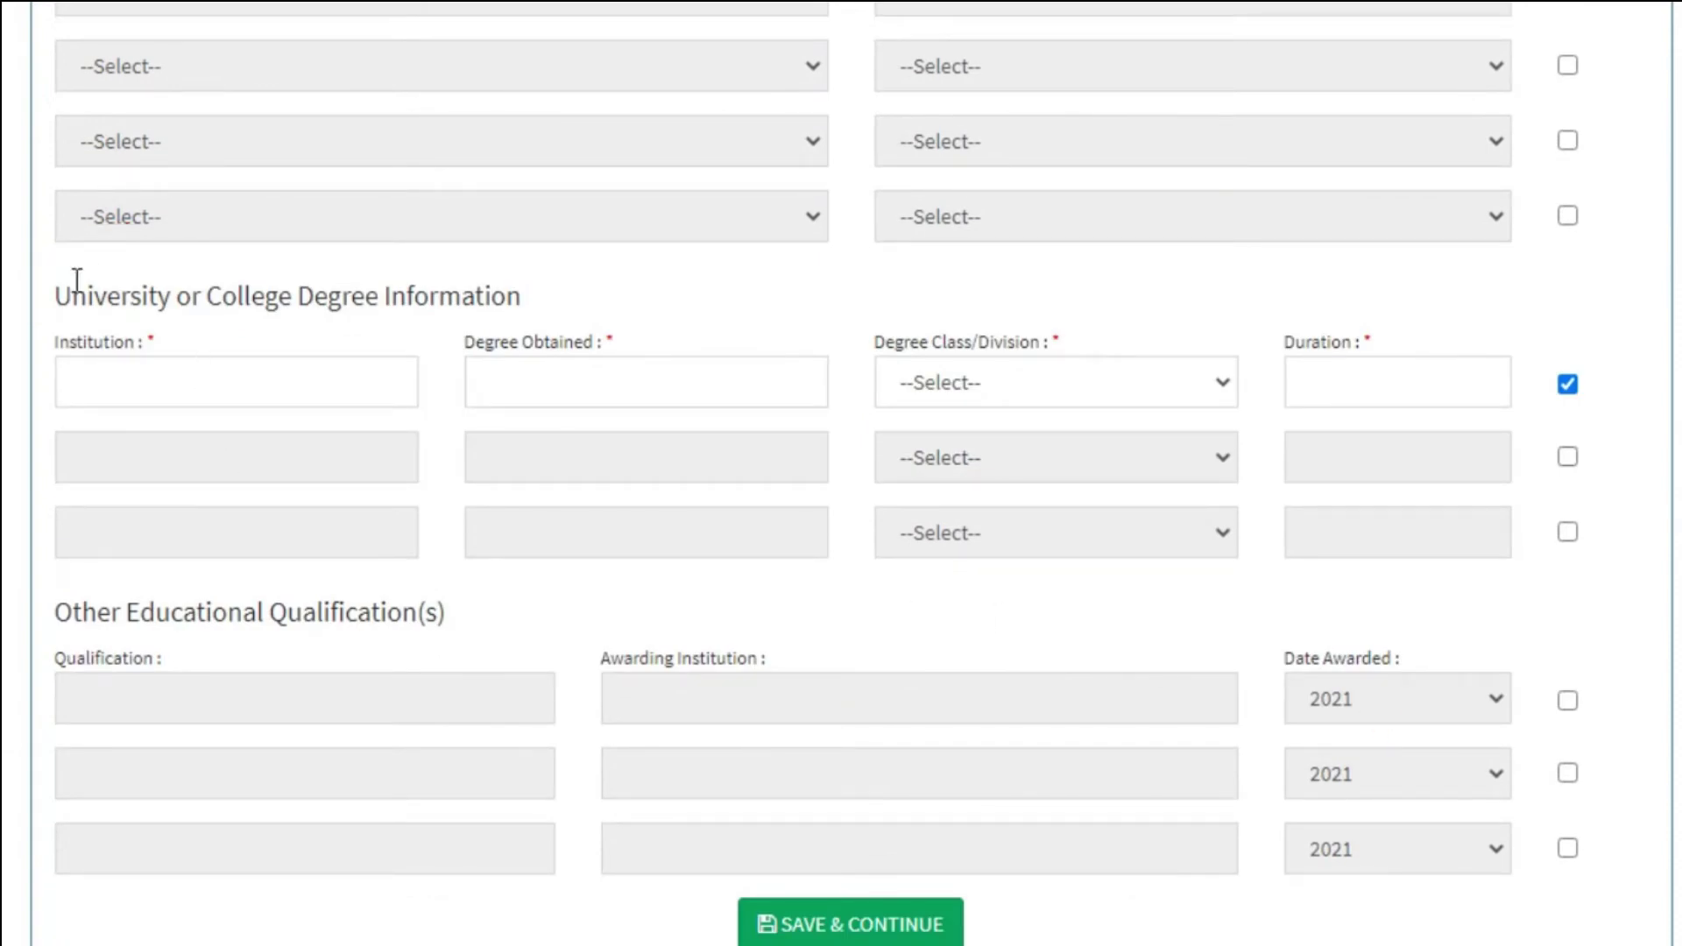
Fill the degree row with institution MIT, Computer Science, First Class, and duration 4.
drag(53, 292, 363, 282)
click(363, 282)
click(314, 372)
click(623, 379)
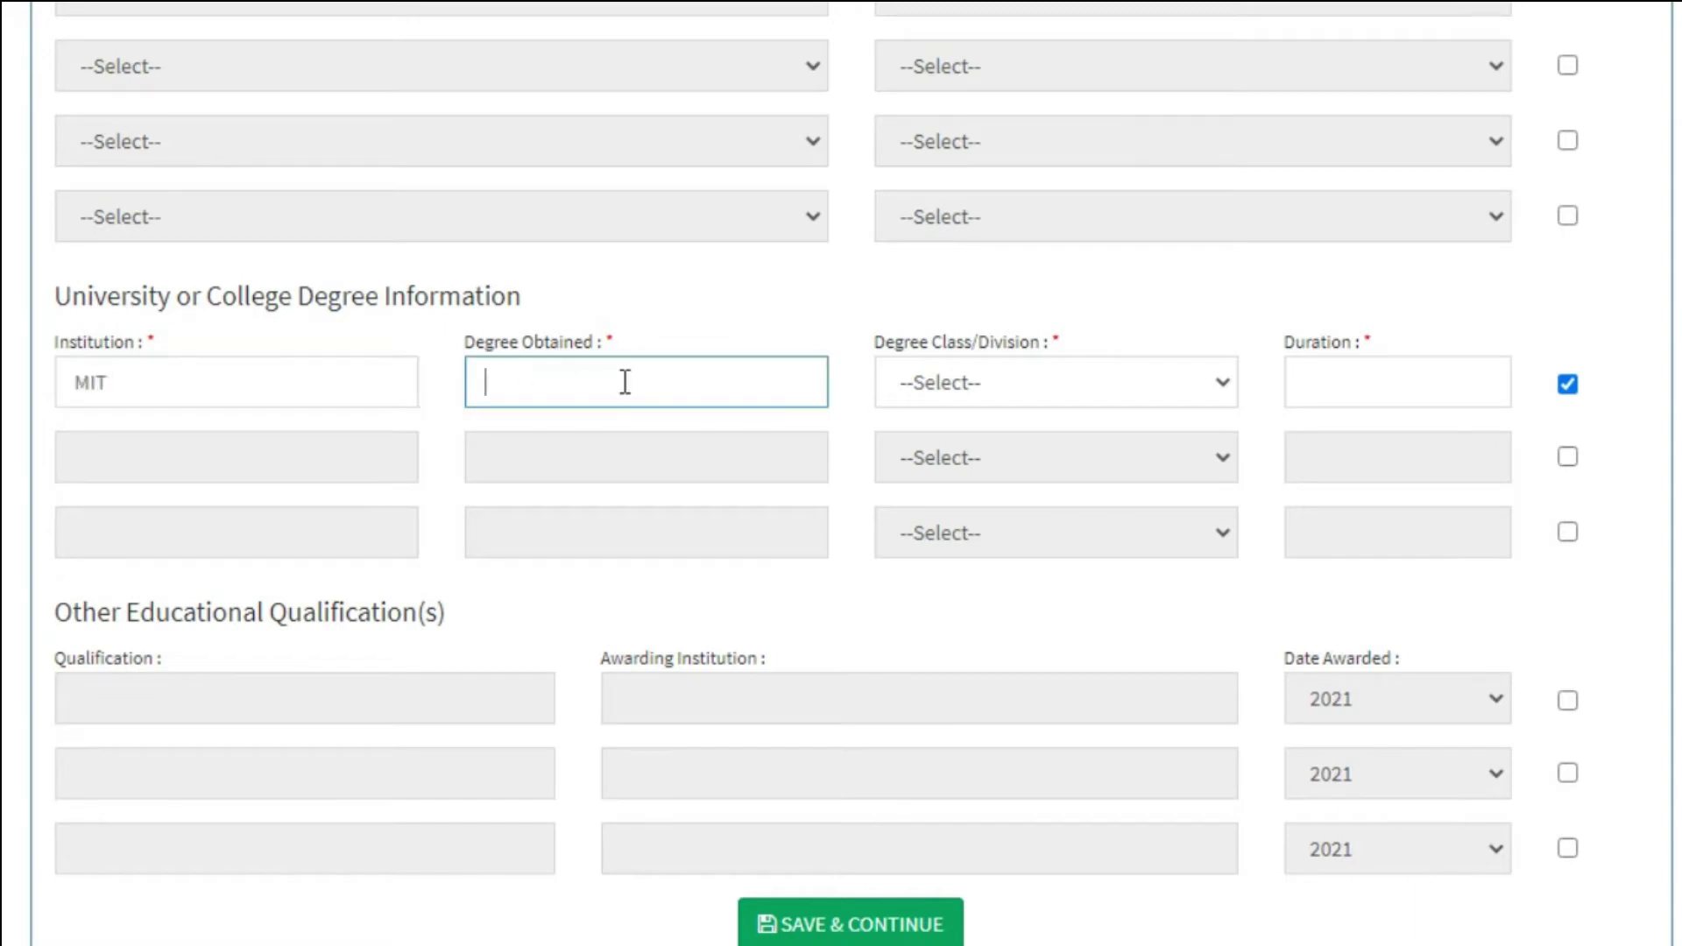
text(Computer Science)
click(1124, 385)
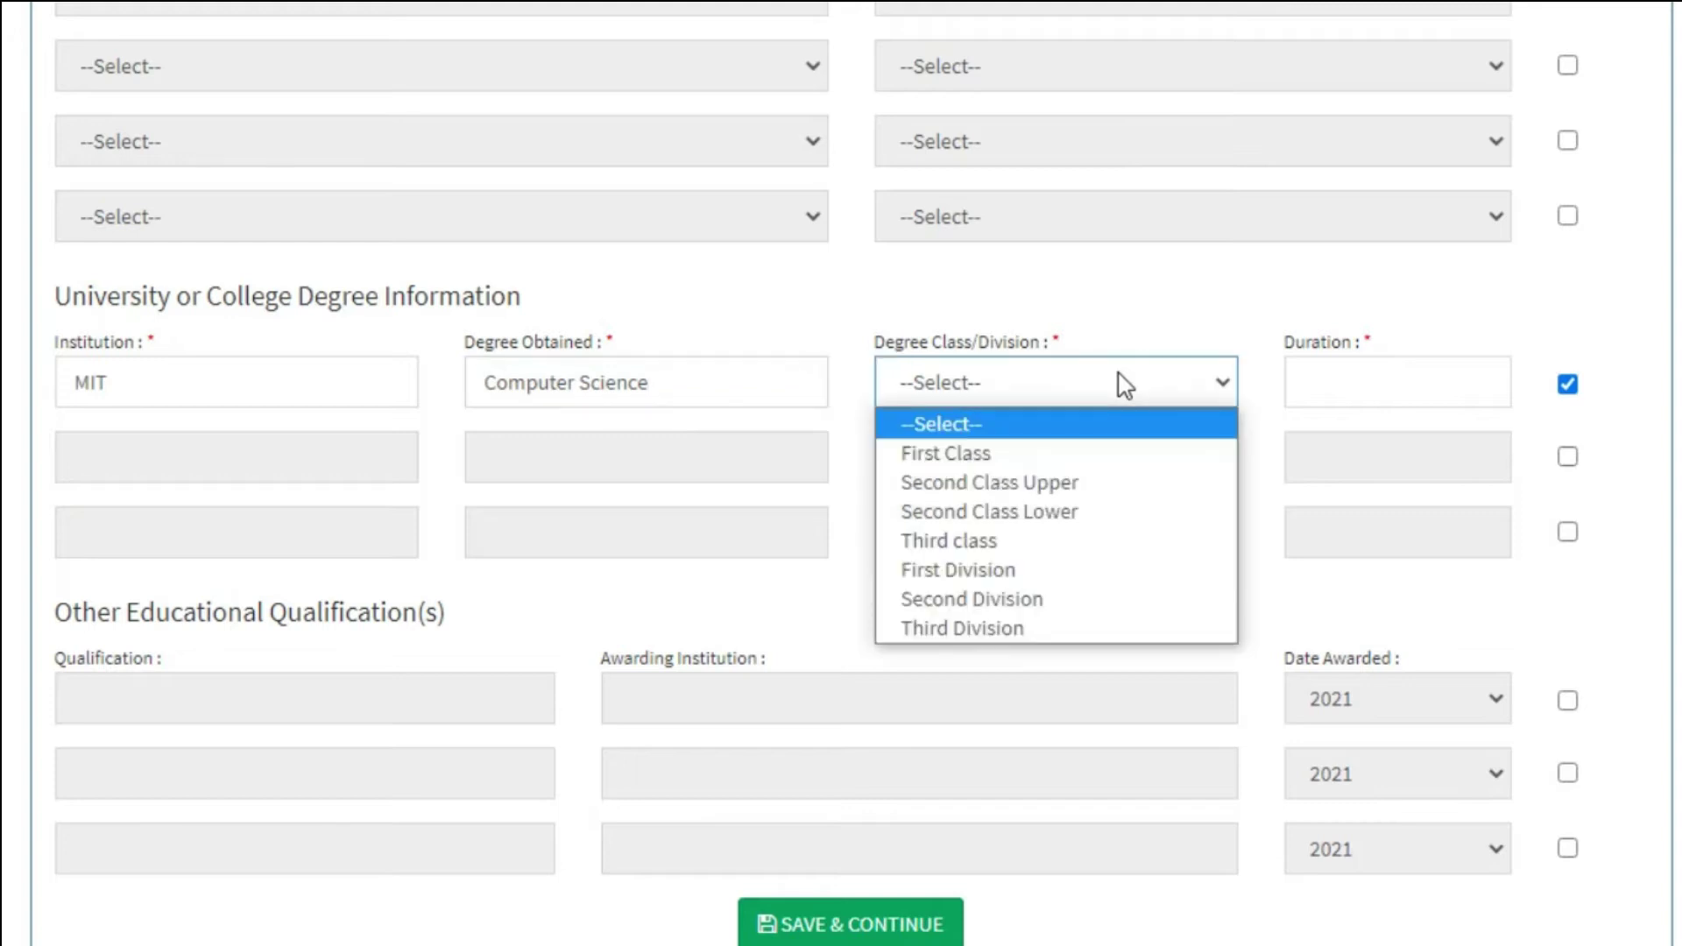
click(1054, 452)
click(1392, 391)
text(4)
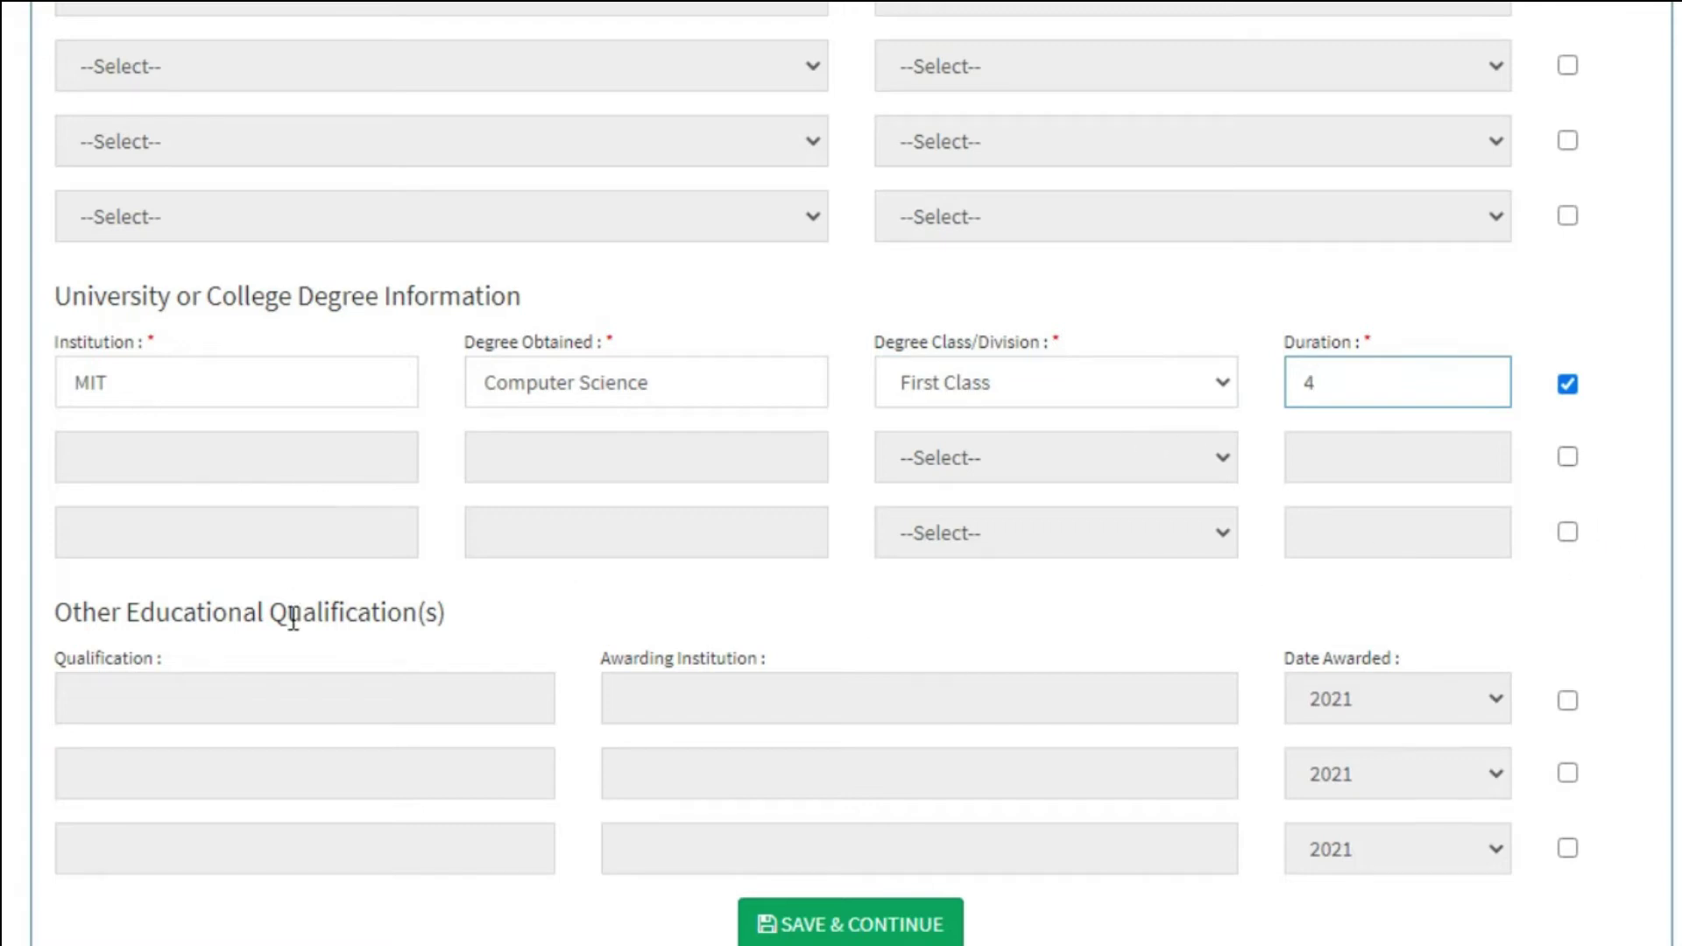
Add Cisco Certified Network Associate (CCNA) from CISCO Inc., awarded 2010, in the first qualification row.
scroll(292, 618, down, 3)
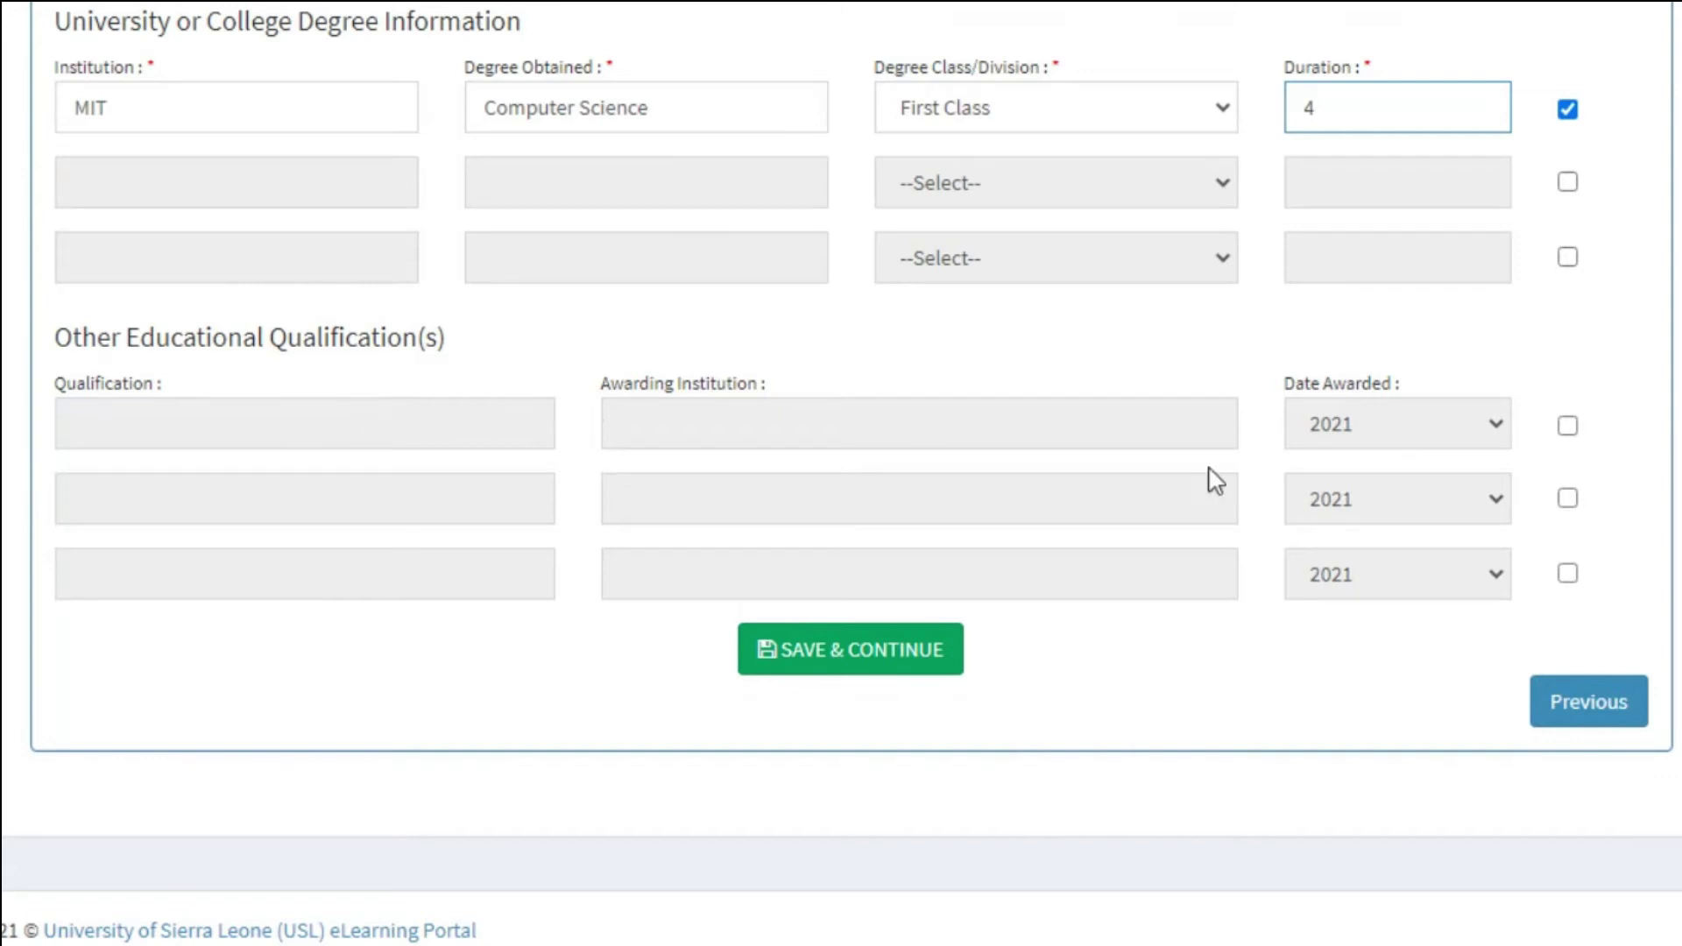
click(1568, 426)
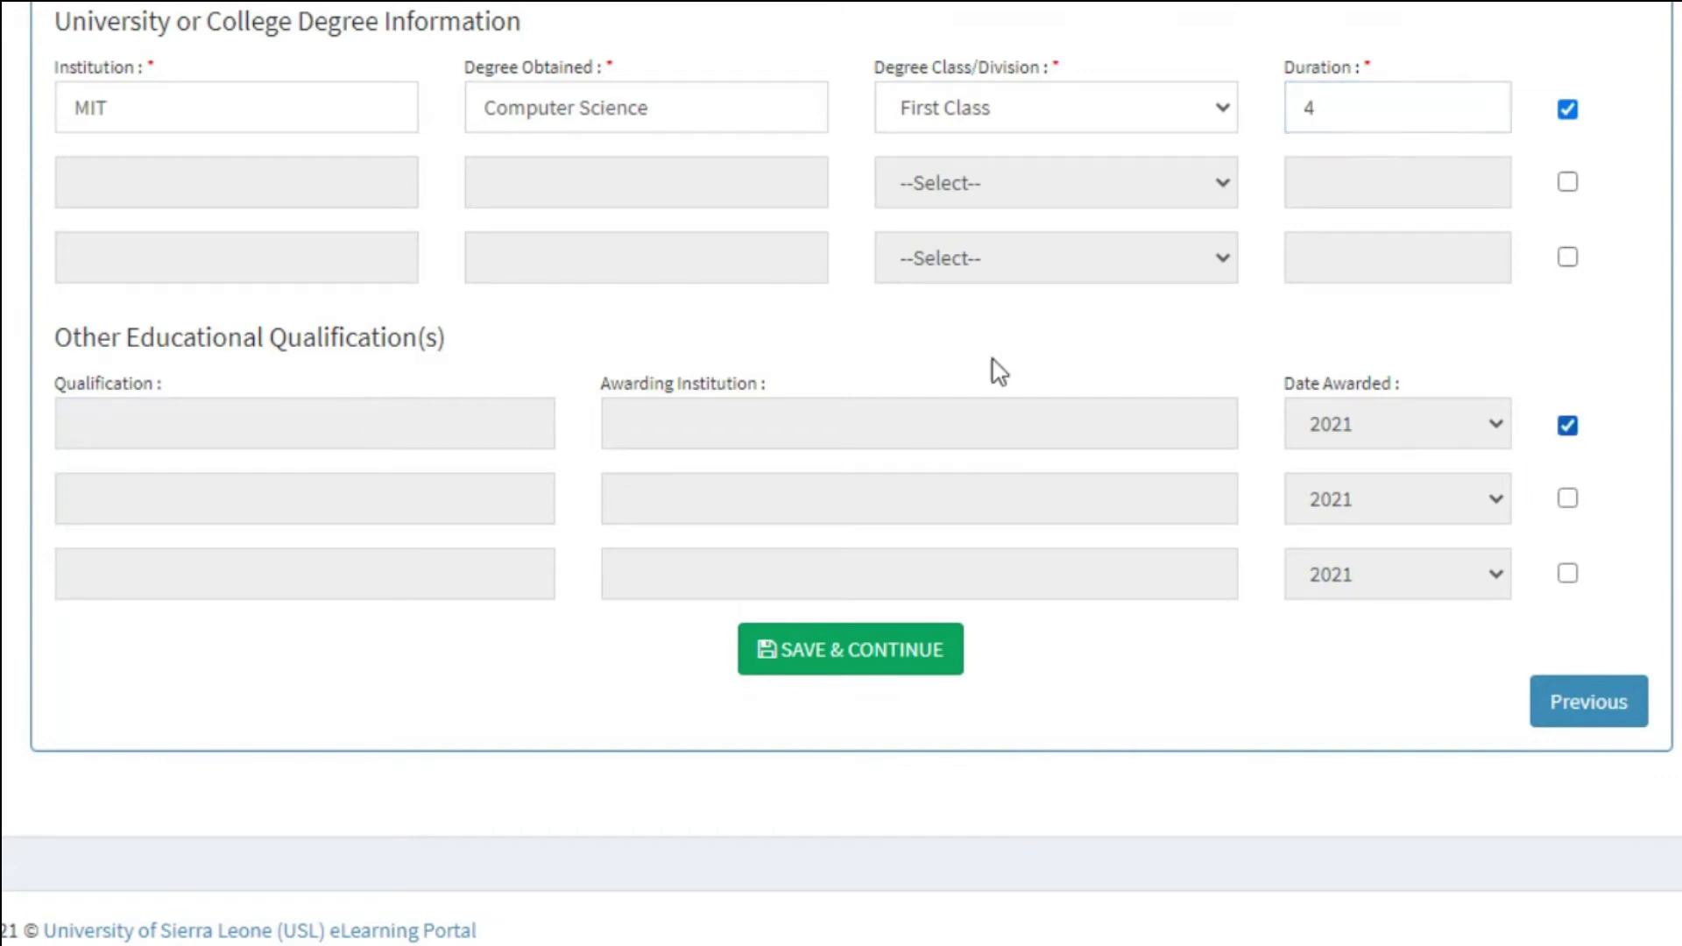
click(381, 434)
text(Ci)
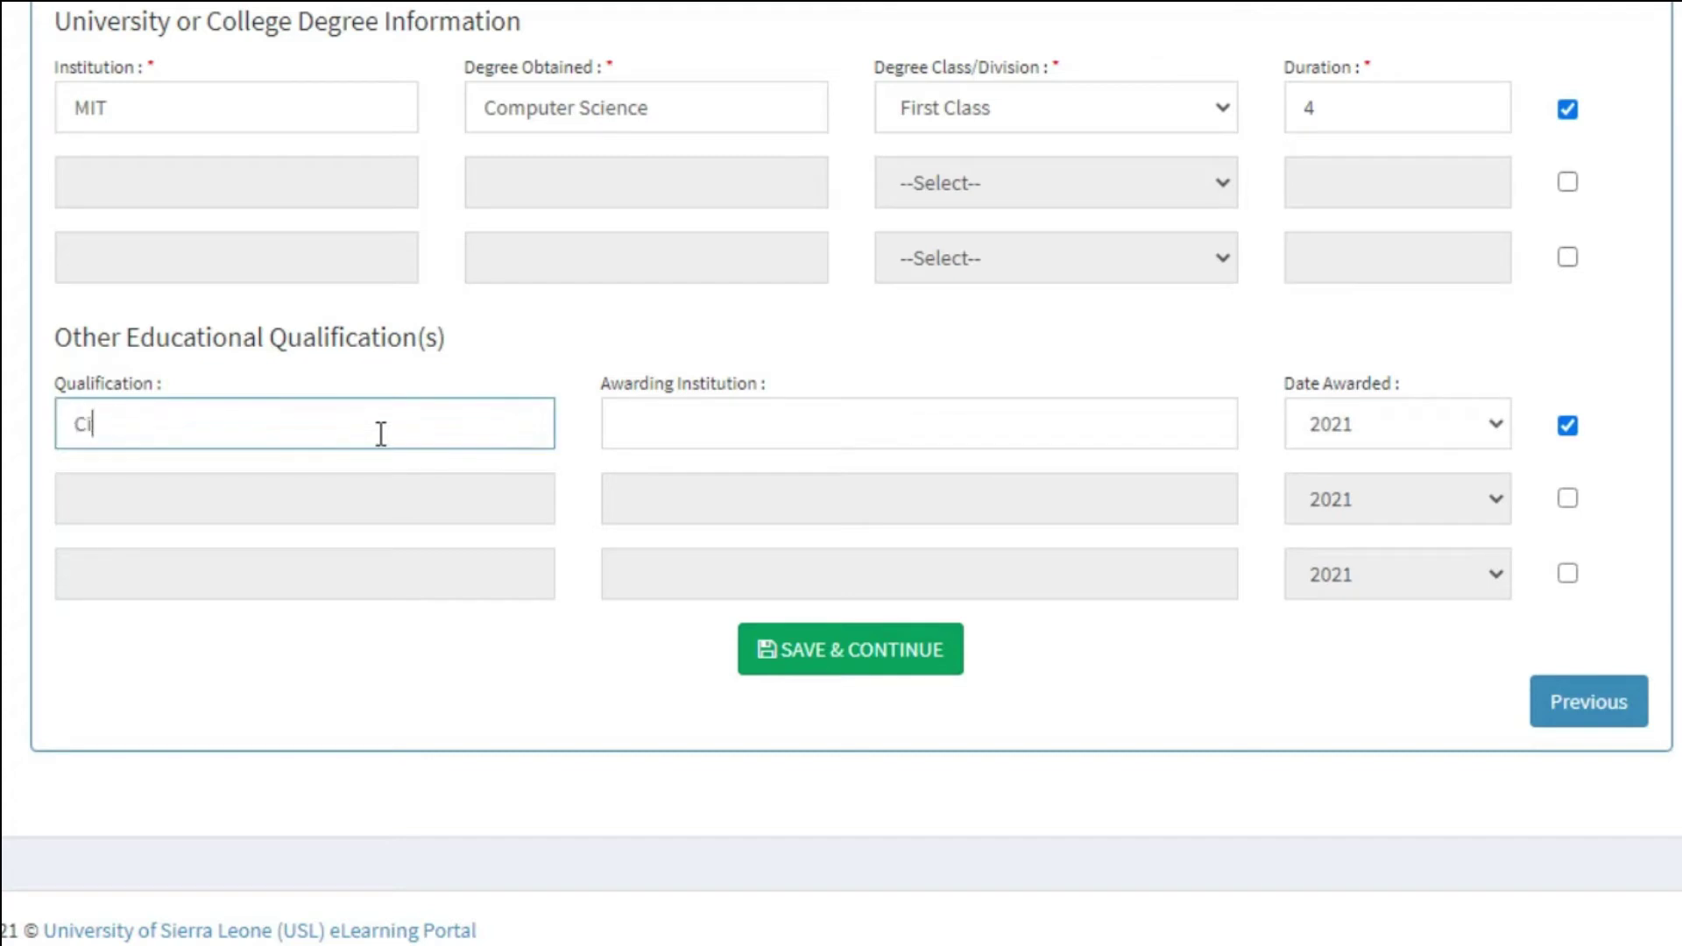
text(sco Certified Ne)
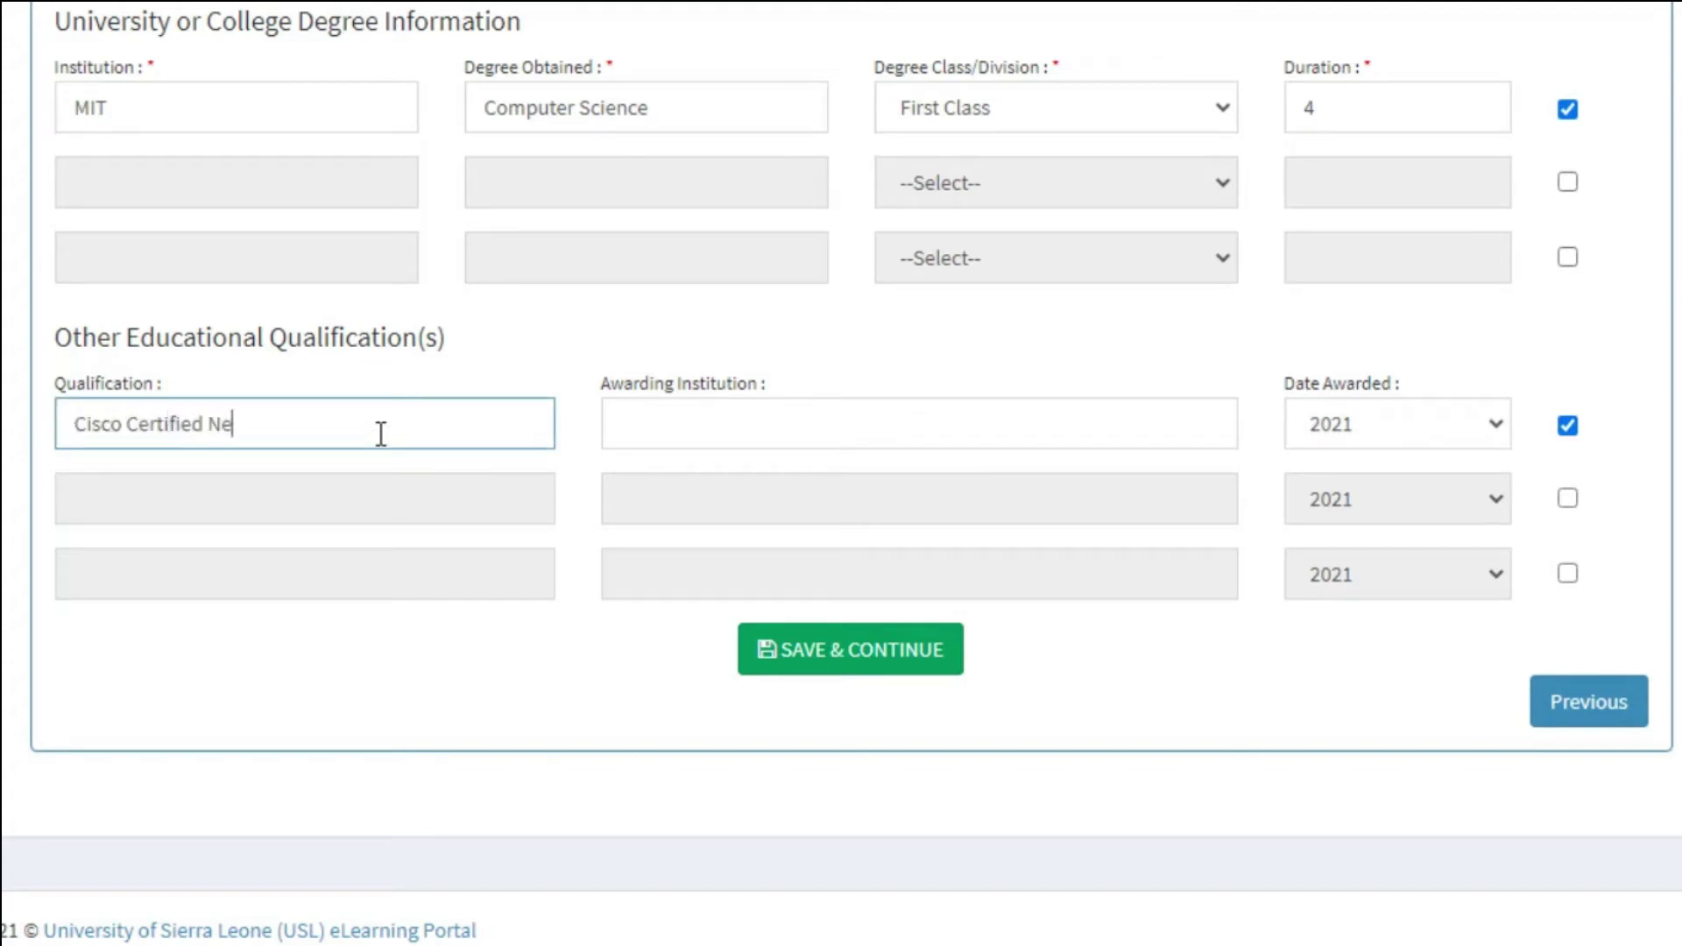
text(twork Associat)
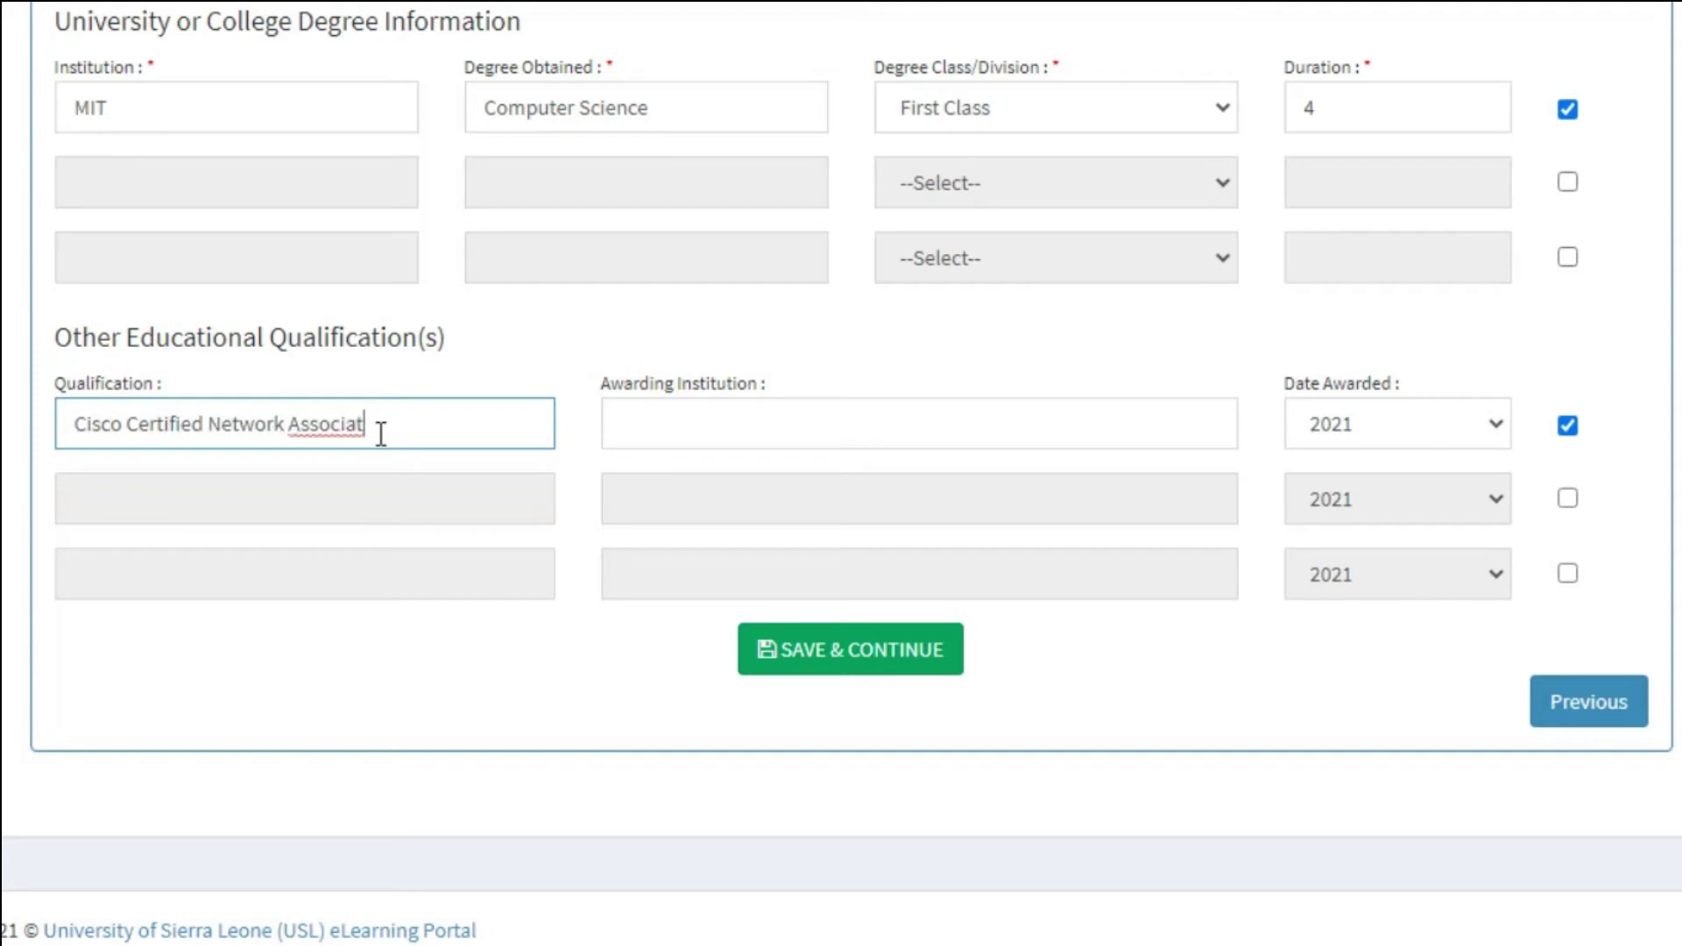
text(e (CCNA))
click(795, 434)
text(CISCO Inc.)
click(1402, 424)
click(1382, 153)
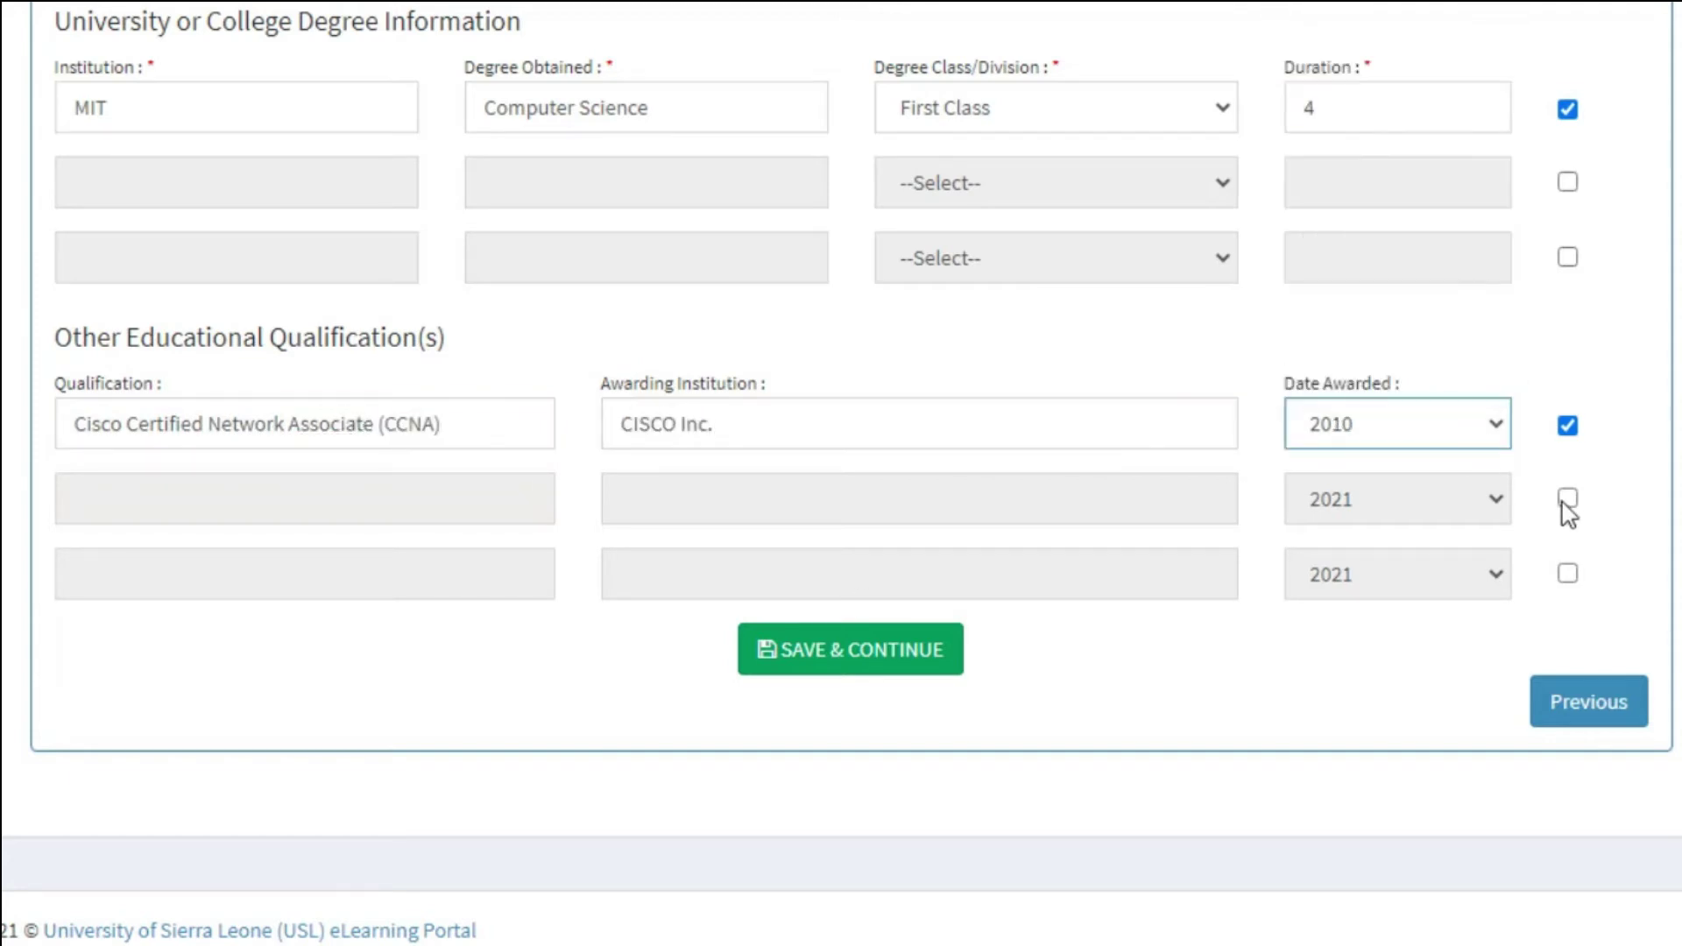
click(1568, 505)
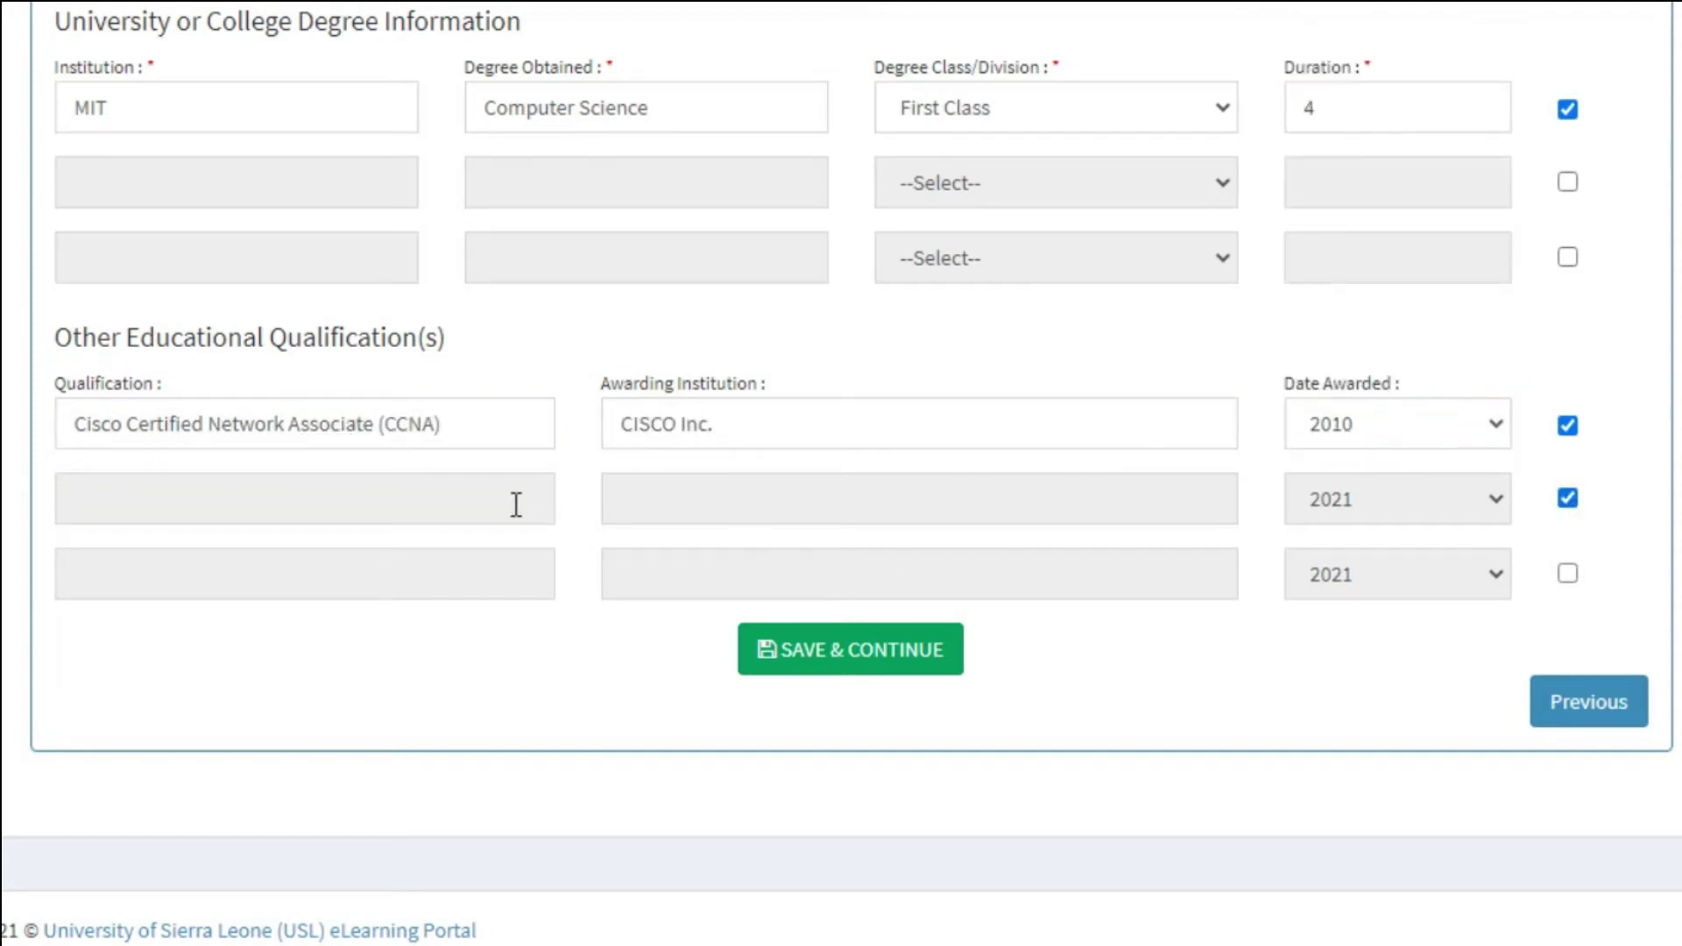
click(1568, 498)
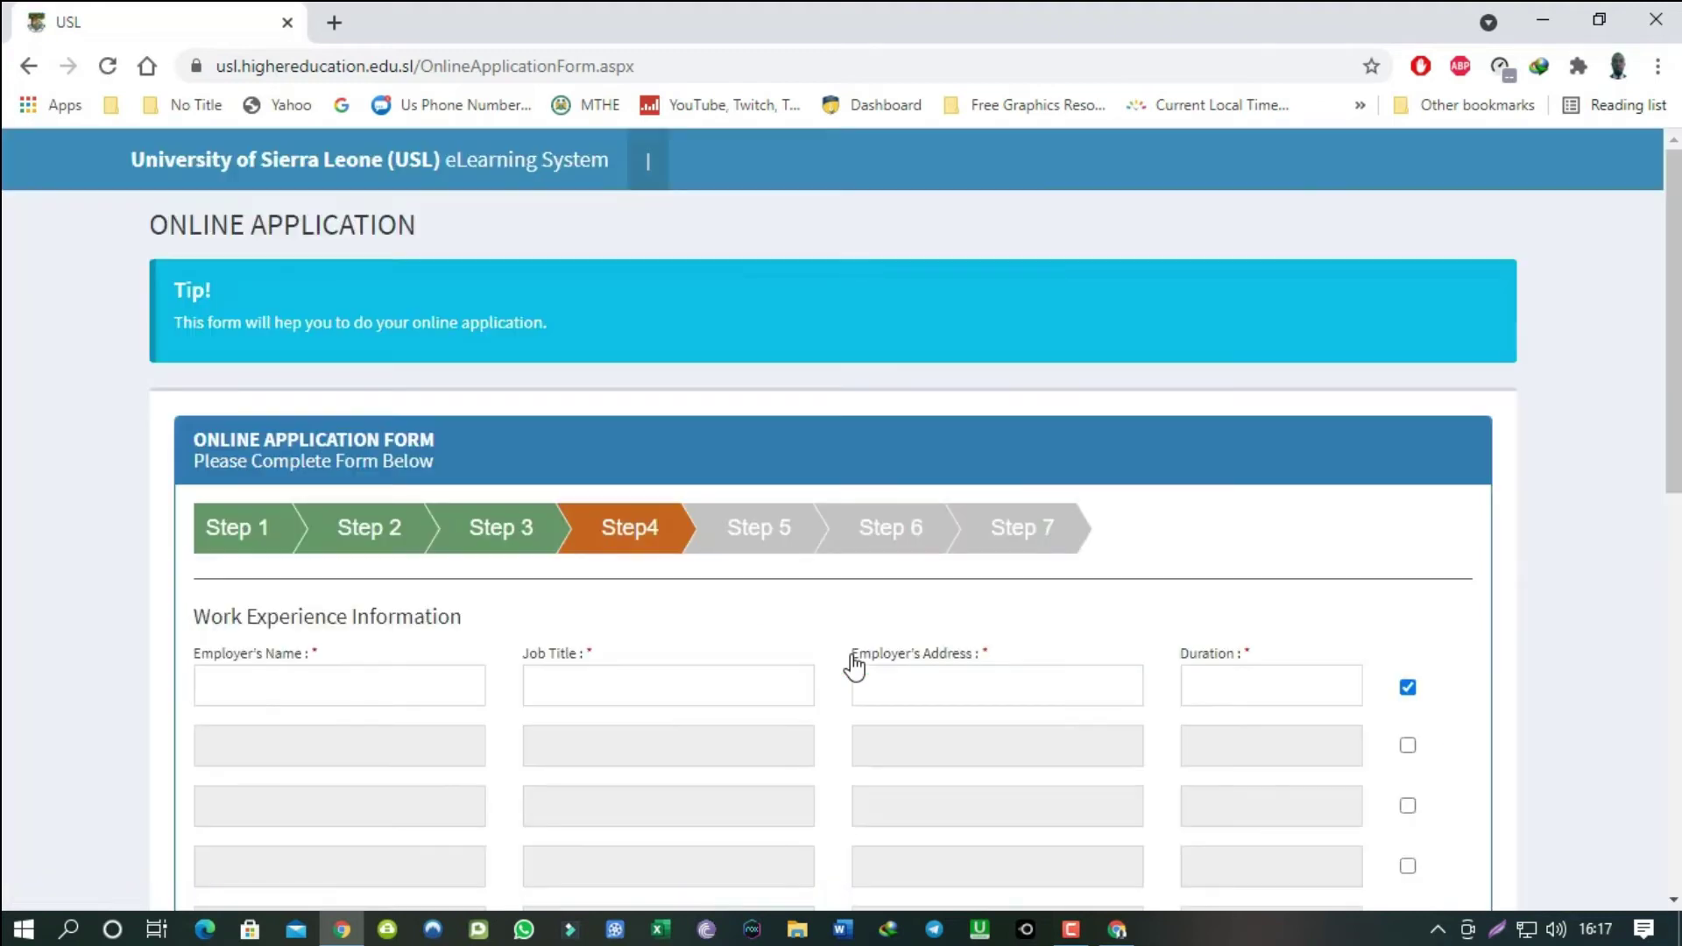
Add University of Sierra Leone, Computer Lab Tech, the suggested employer address and duration 5.
scroll(631, 751, down, 3)
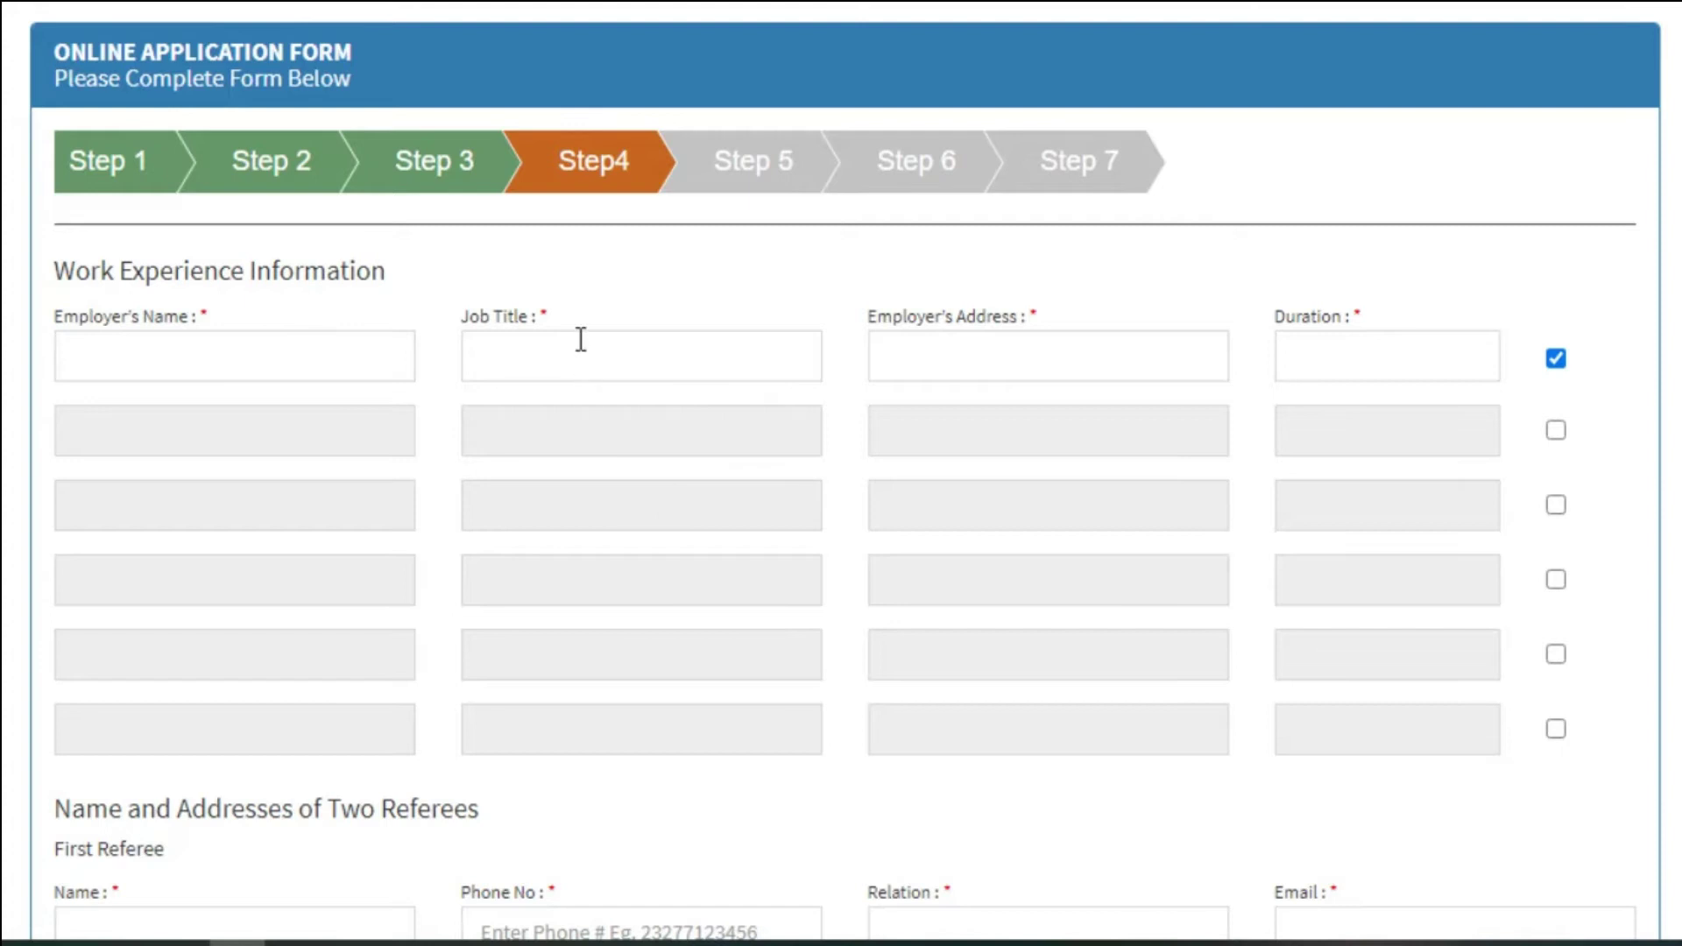
click(297, 346)
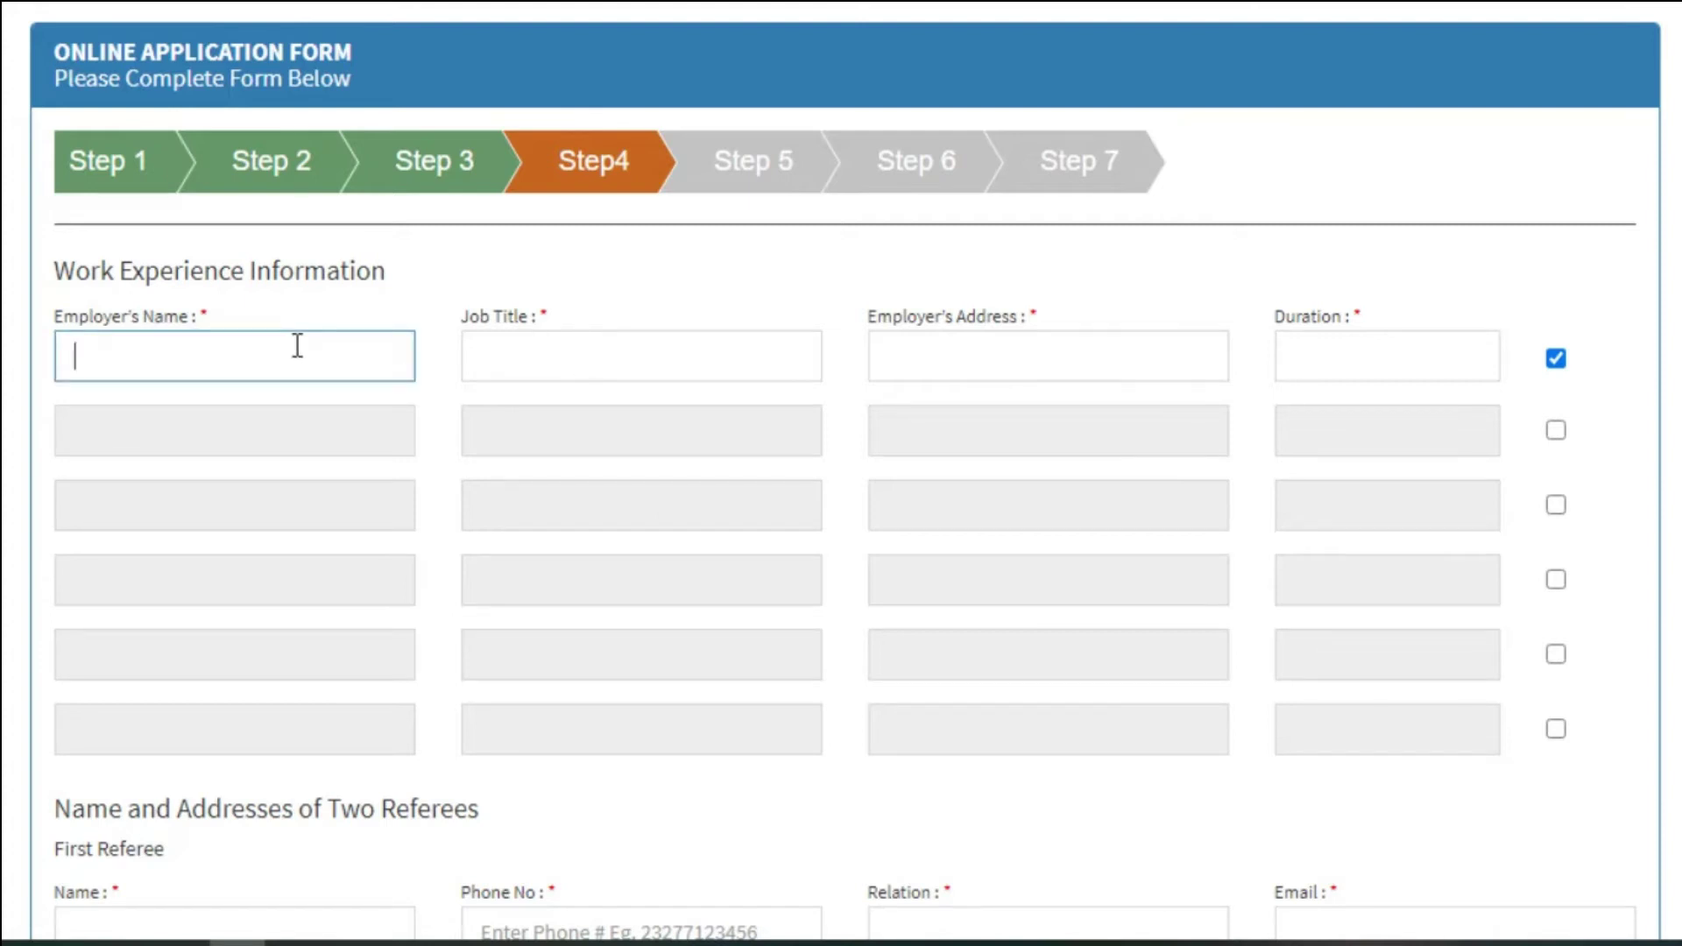
text(University of Sierra Leone)
click(558, 351)
text(Computer Lab Tech)
click(1078, 364)
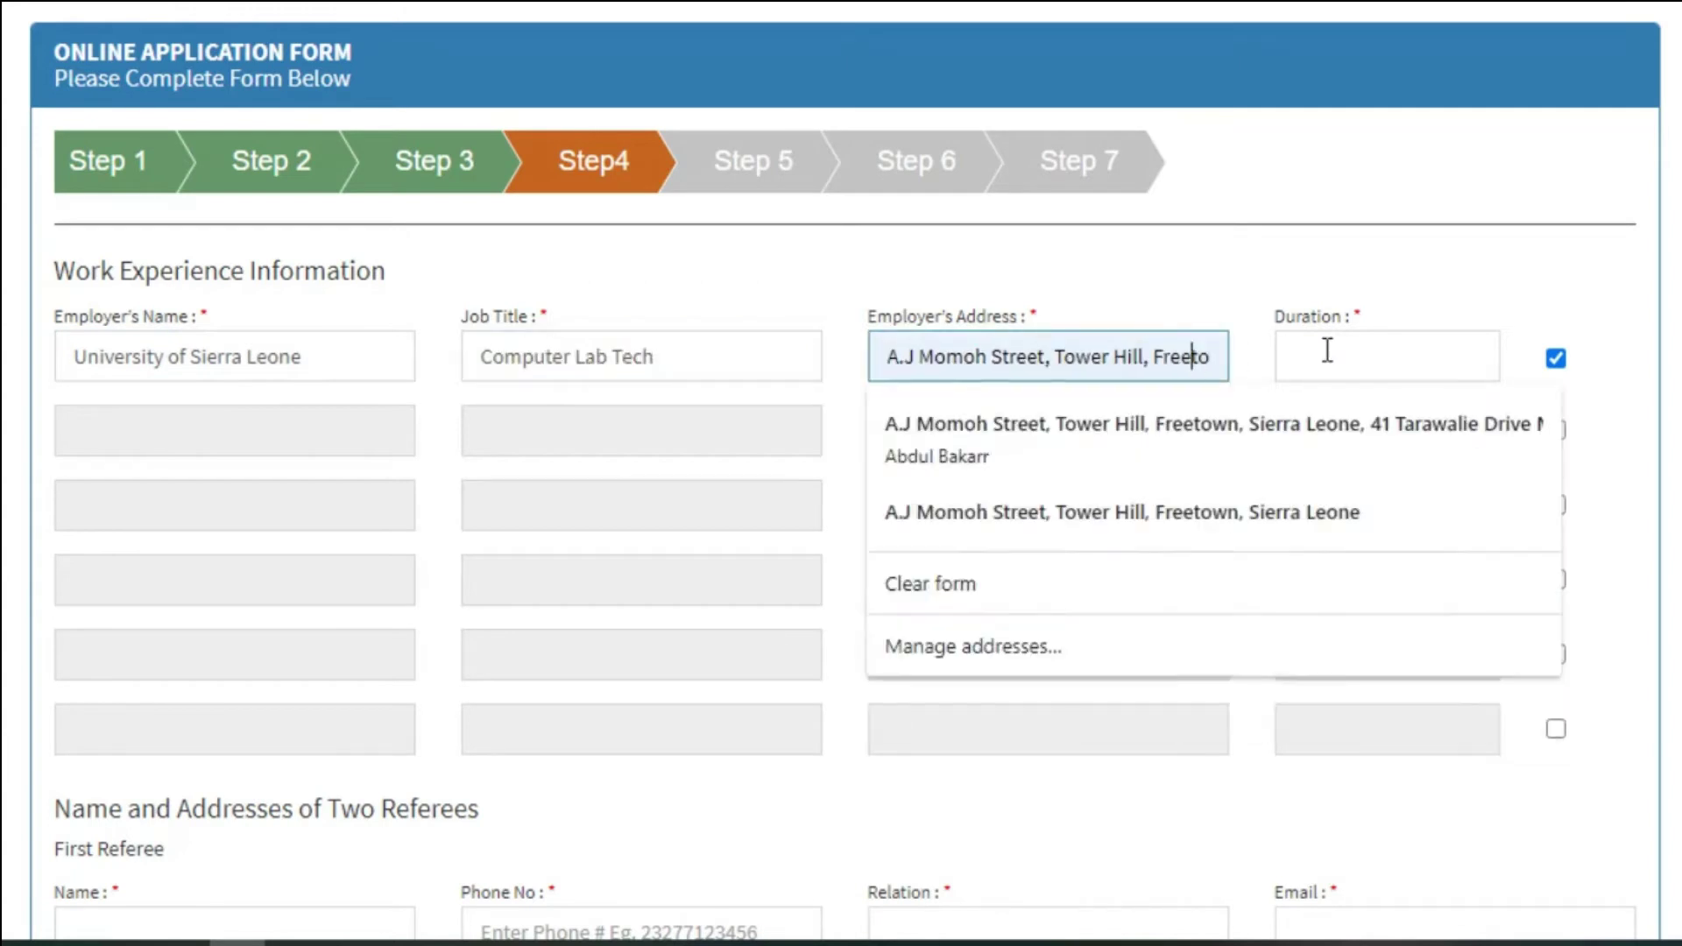
click(1325, 349)
text(5)
click(1556, 429)
click(1555, 429)
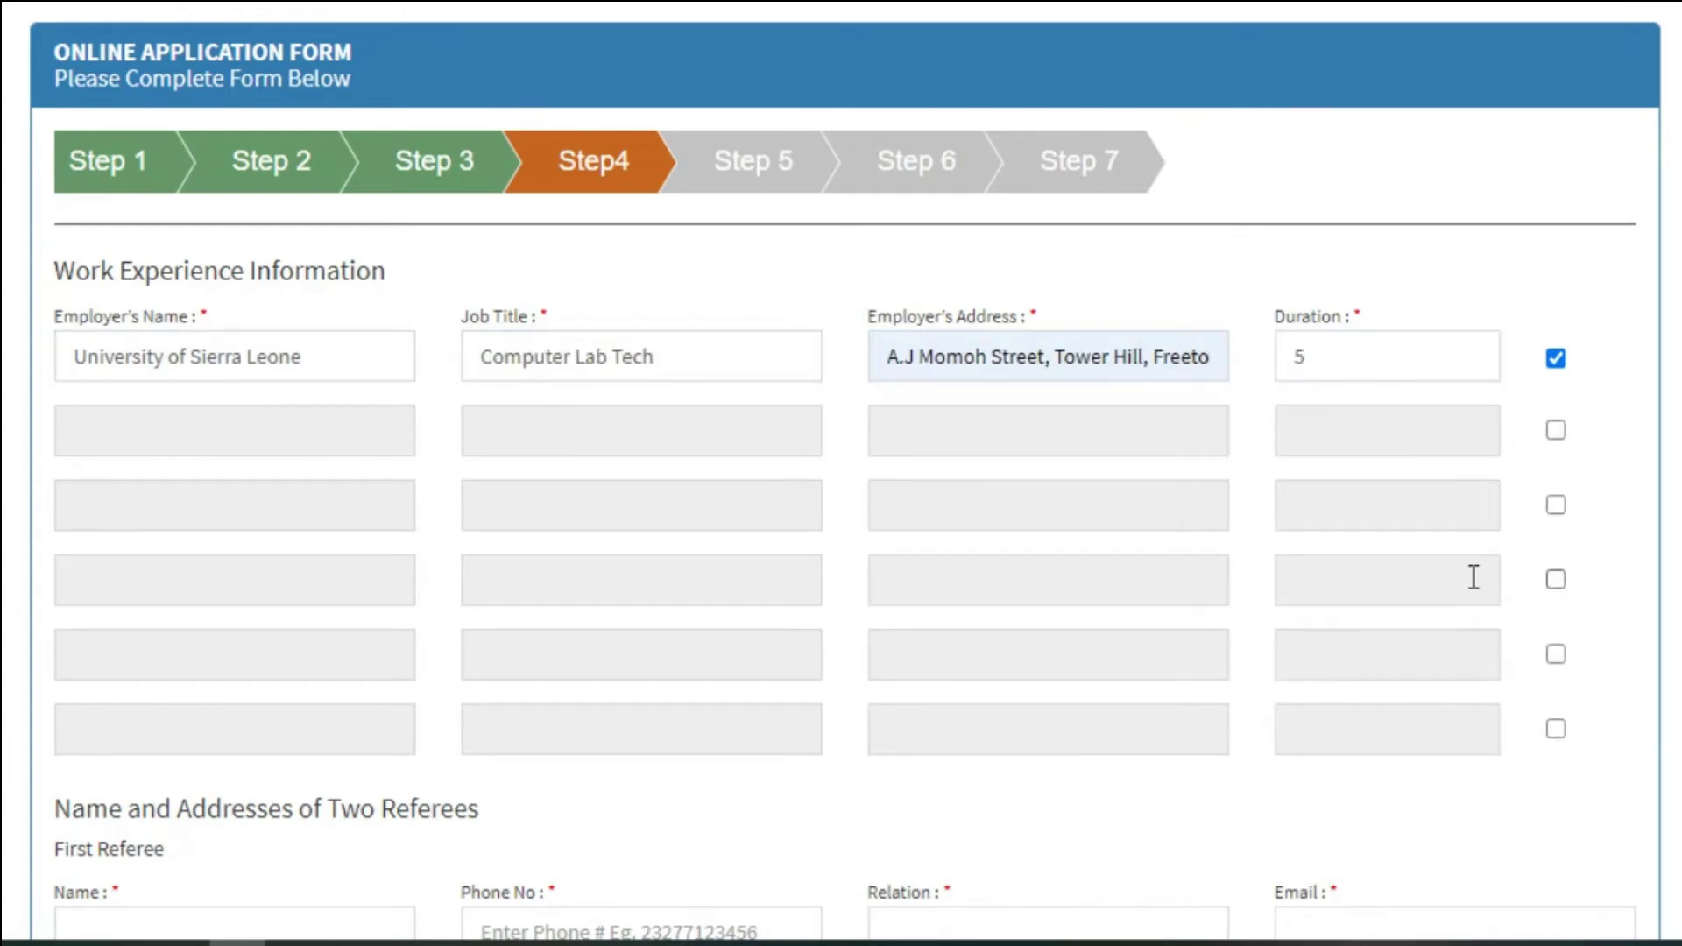
scroll(396, 450, down, 5)
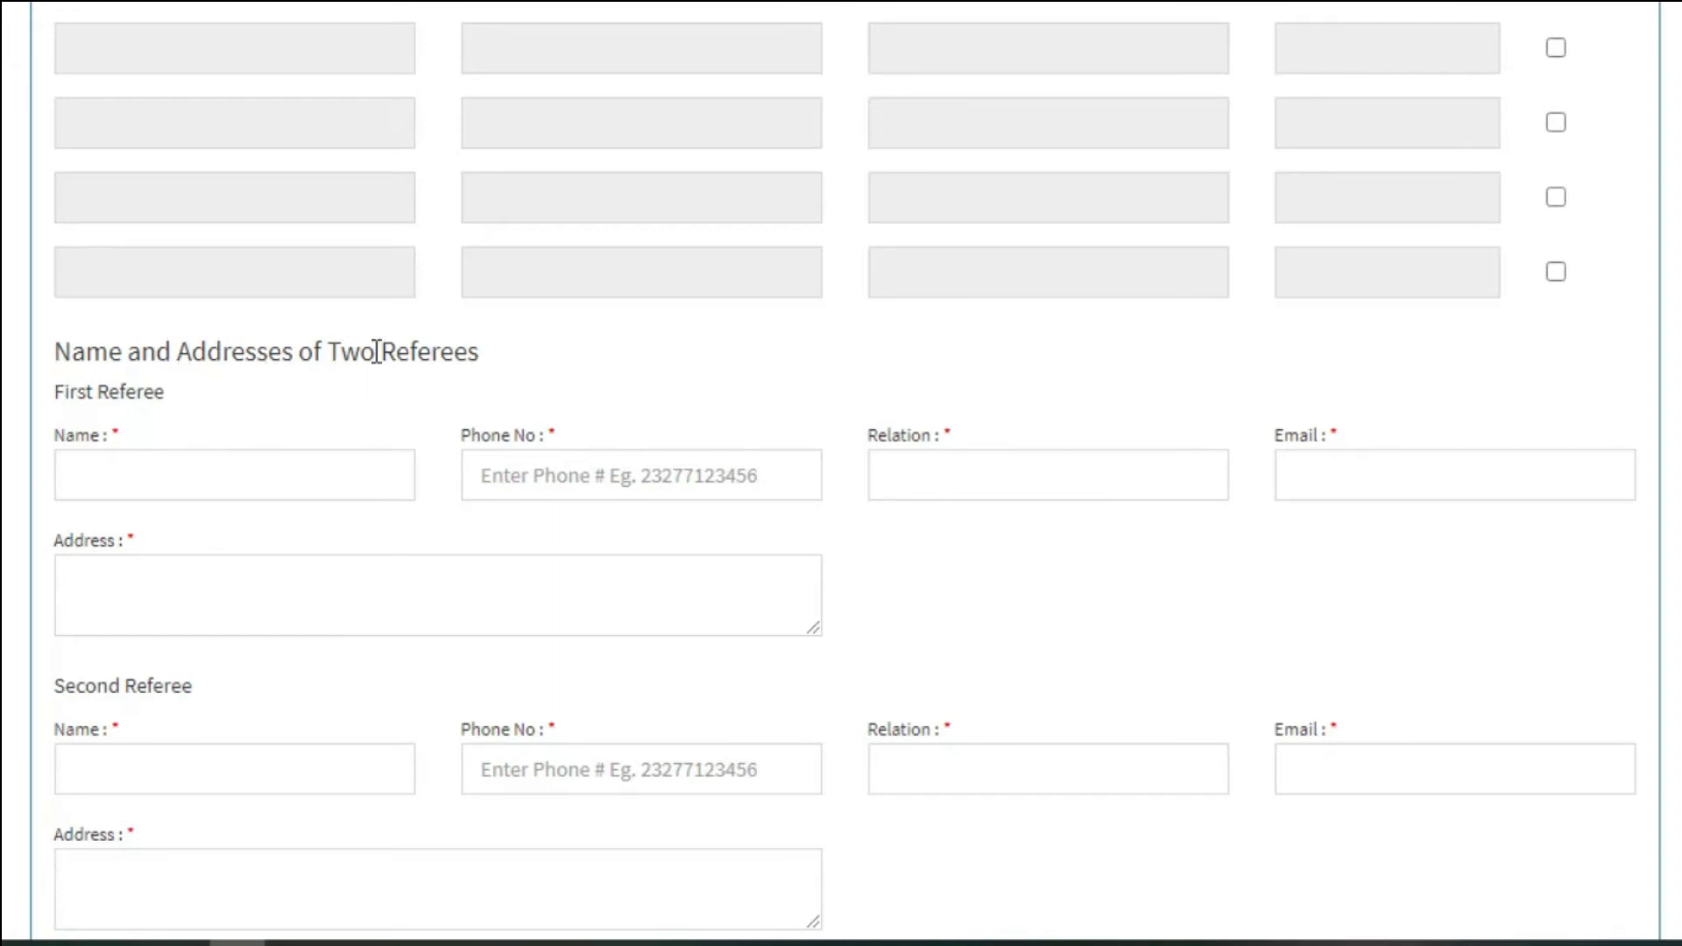
Fill in the first referee's name, phone number, e-mail and address, with relation Uncle.
click(211, 478)
text(M)
click(159, 543)
click(699, 477)
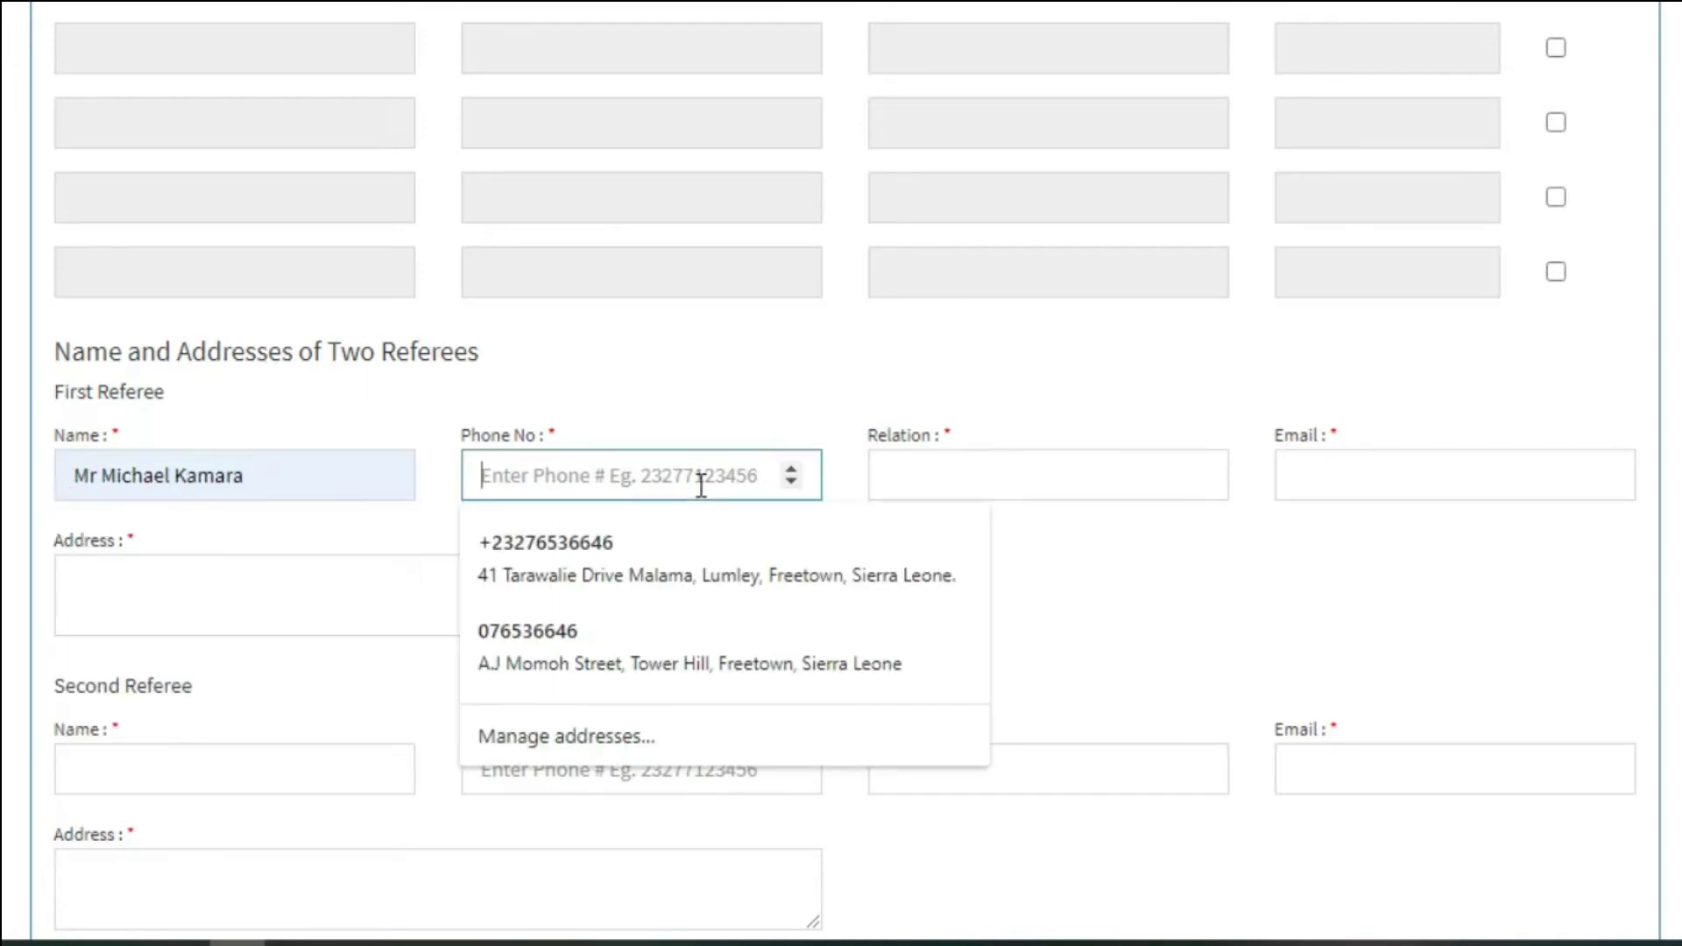
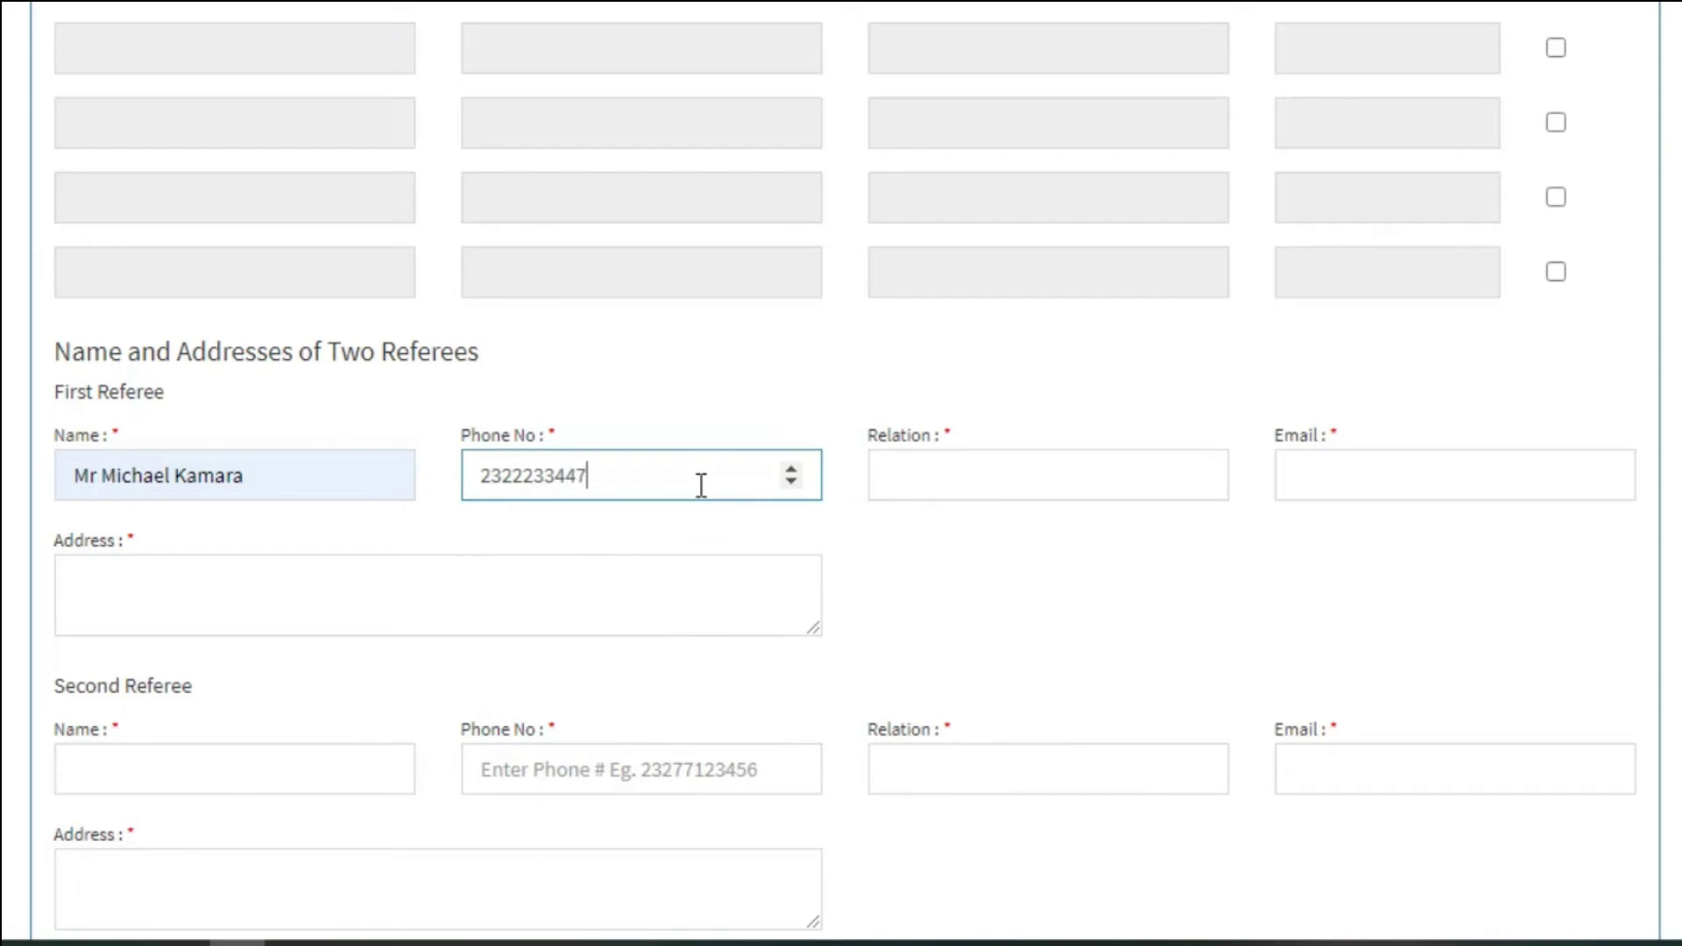
click(957, 473)
text(Uncle)
click(912, 541)
click(1411, 473)
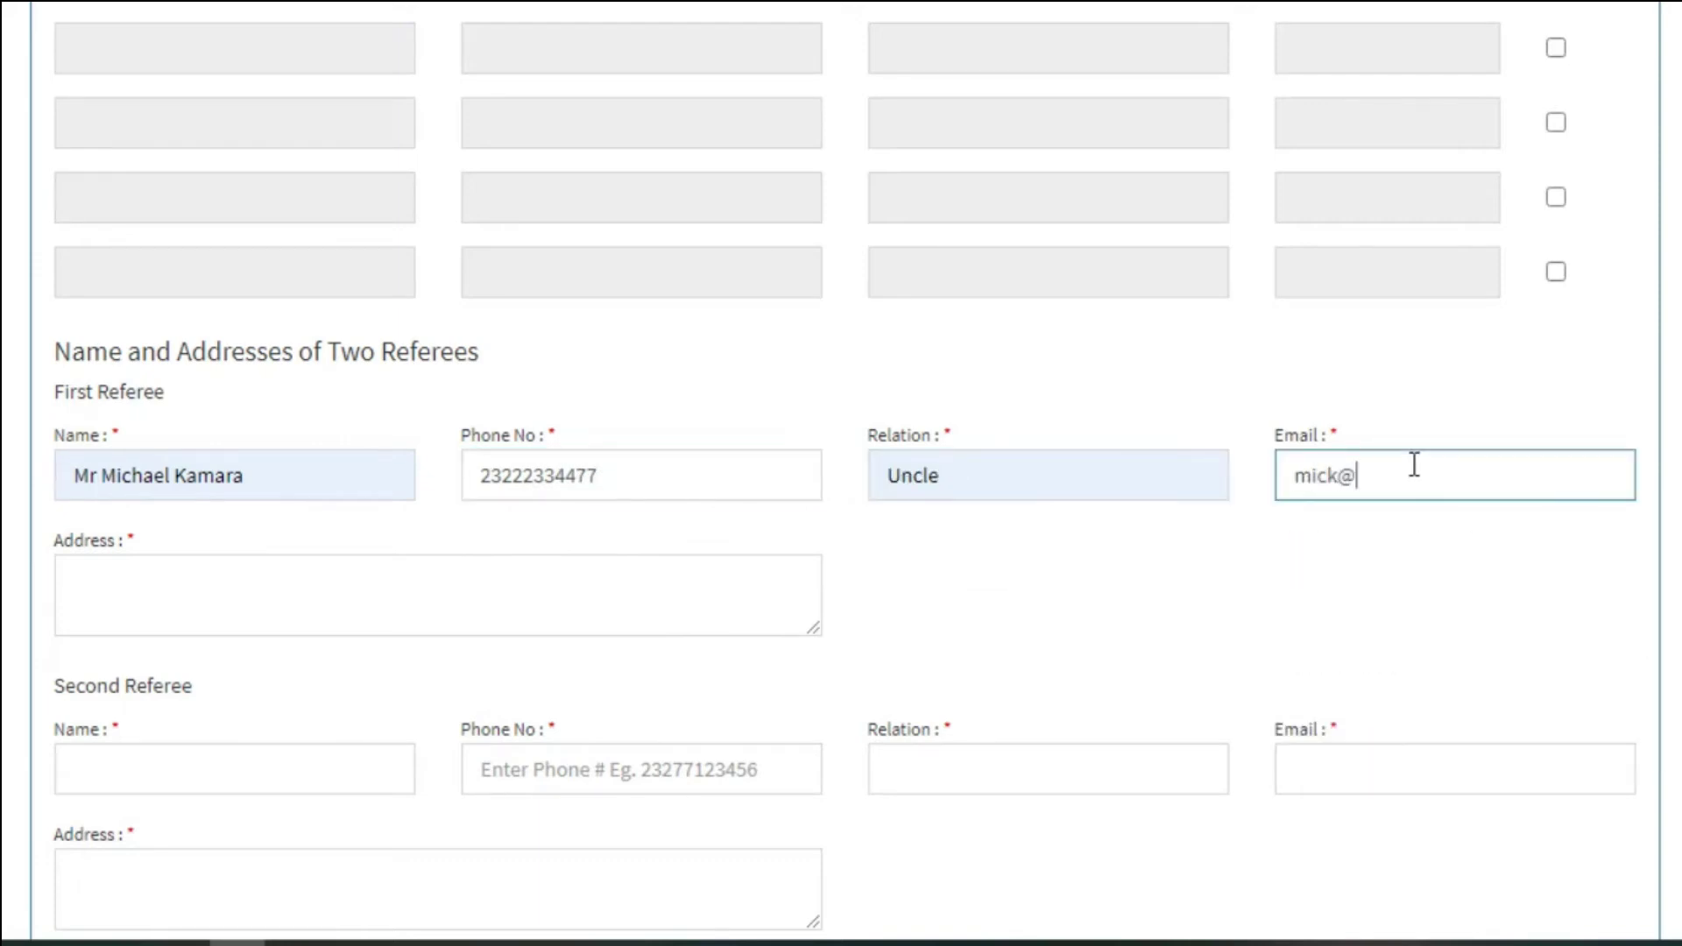
click(617, 606)
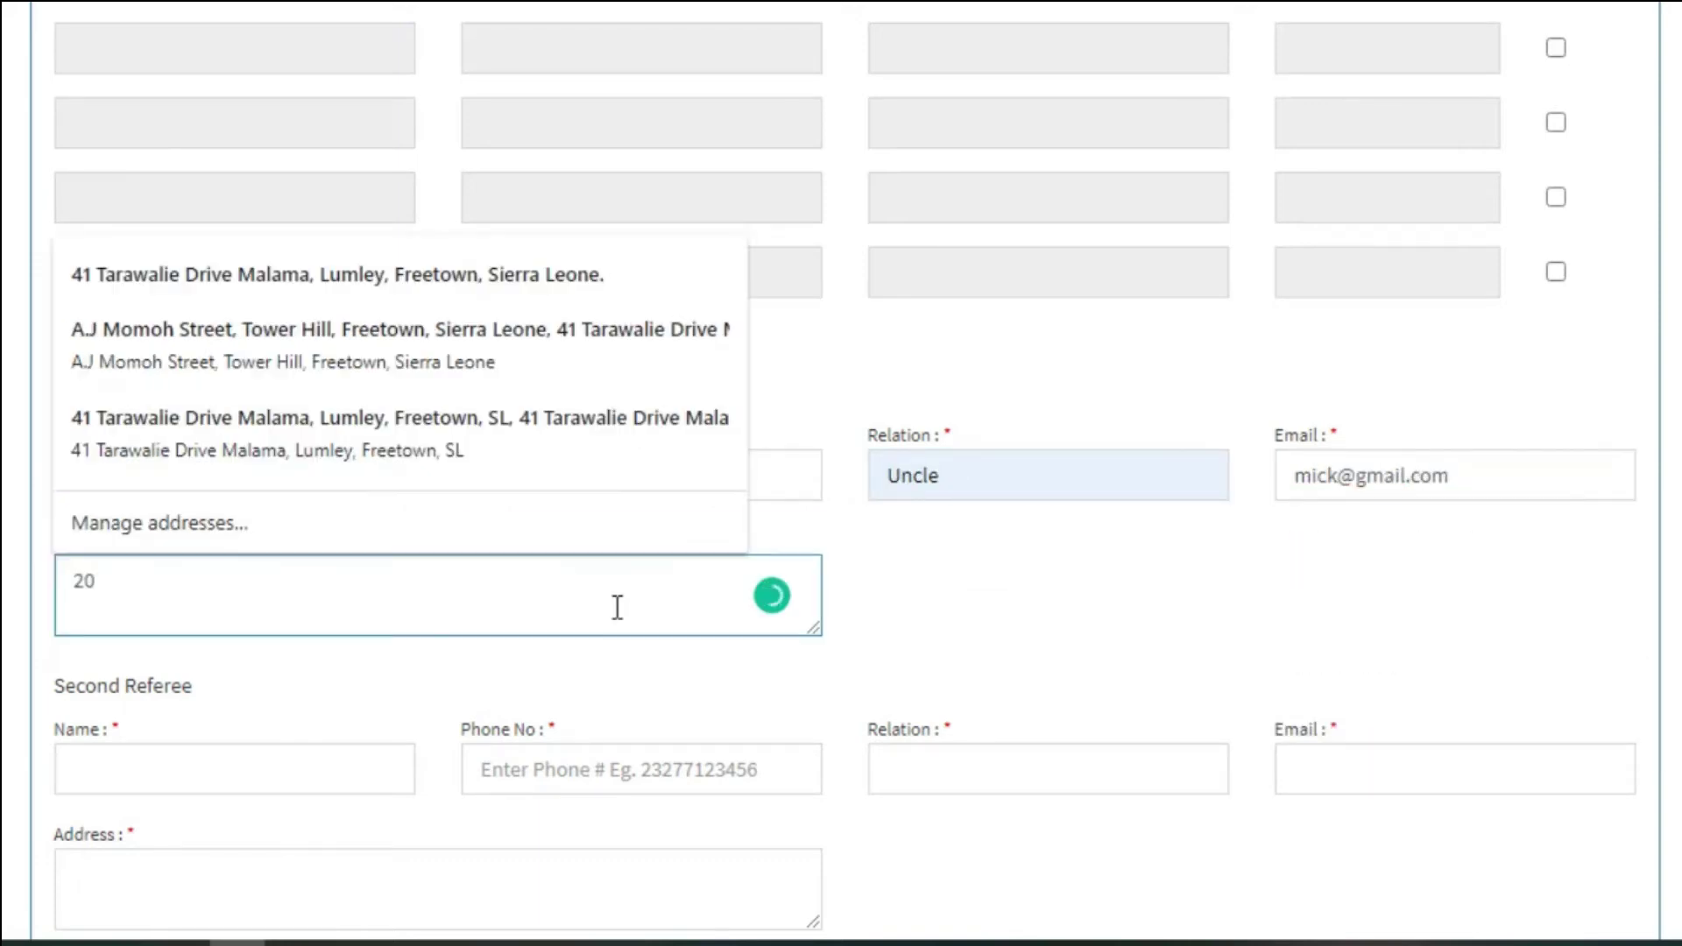
Add the second referee's name, phone, e-mail and address with relation Brother, then save.
scroll(991, 628, down, 3)
click(192, 446)
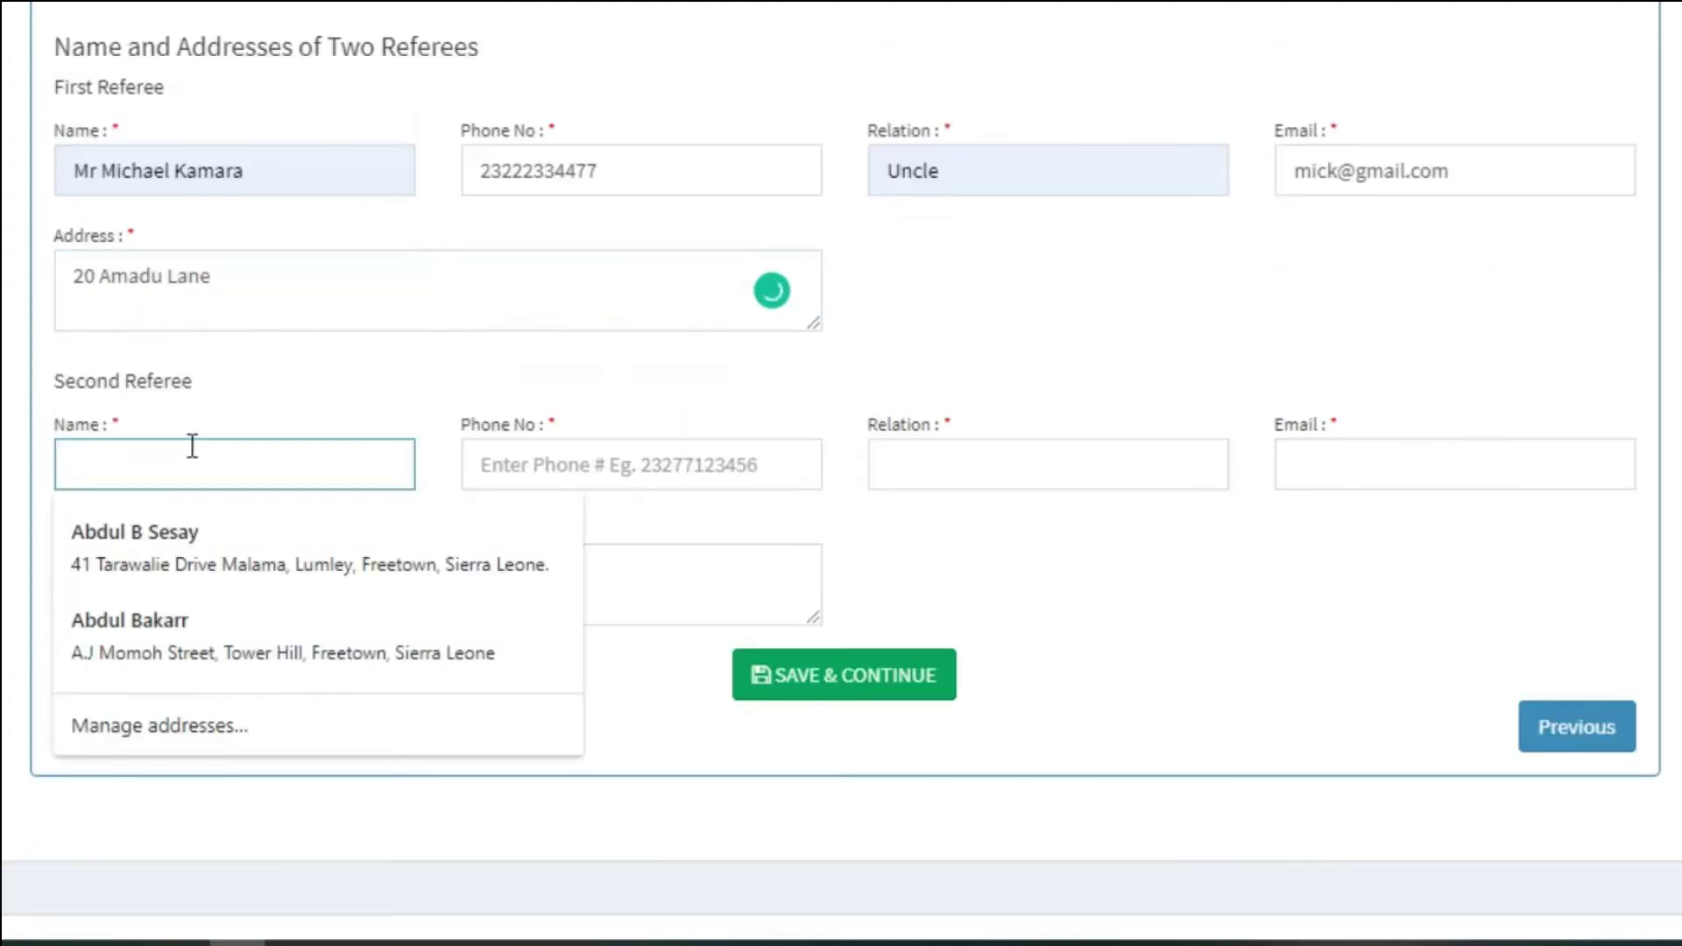
click(593, 471)
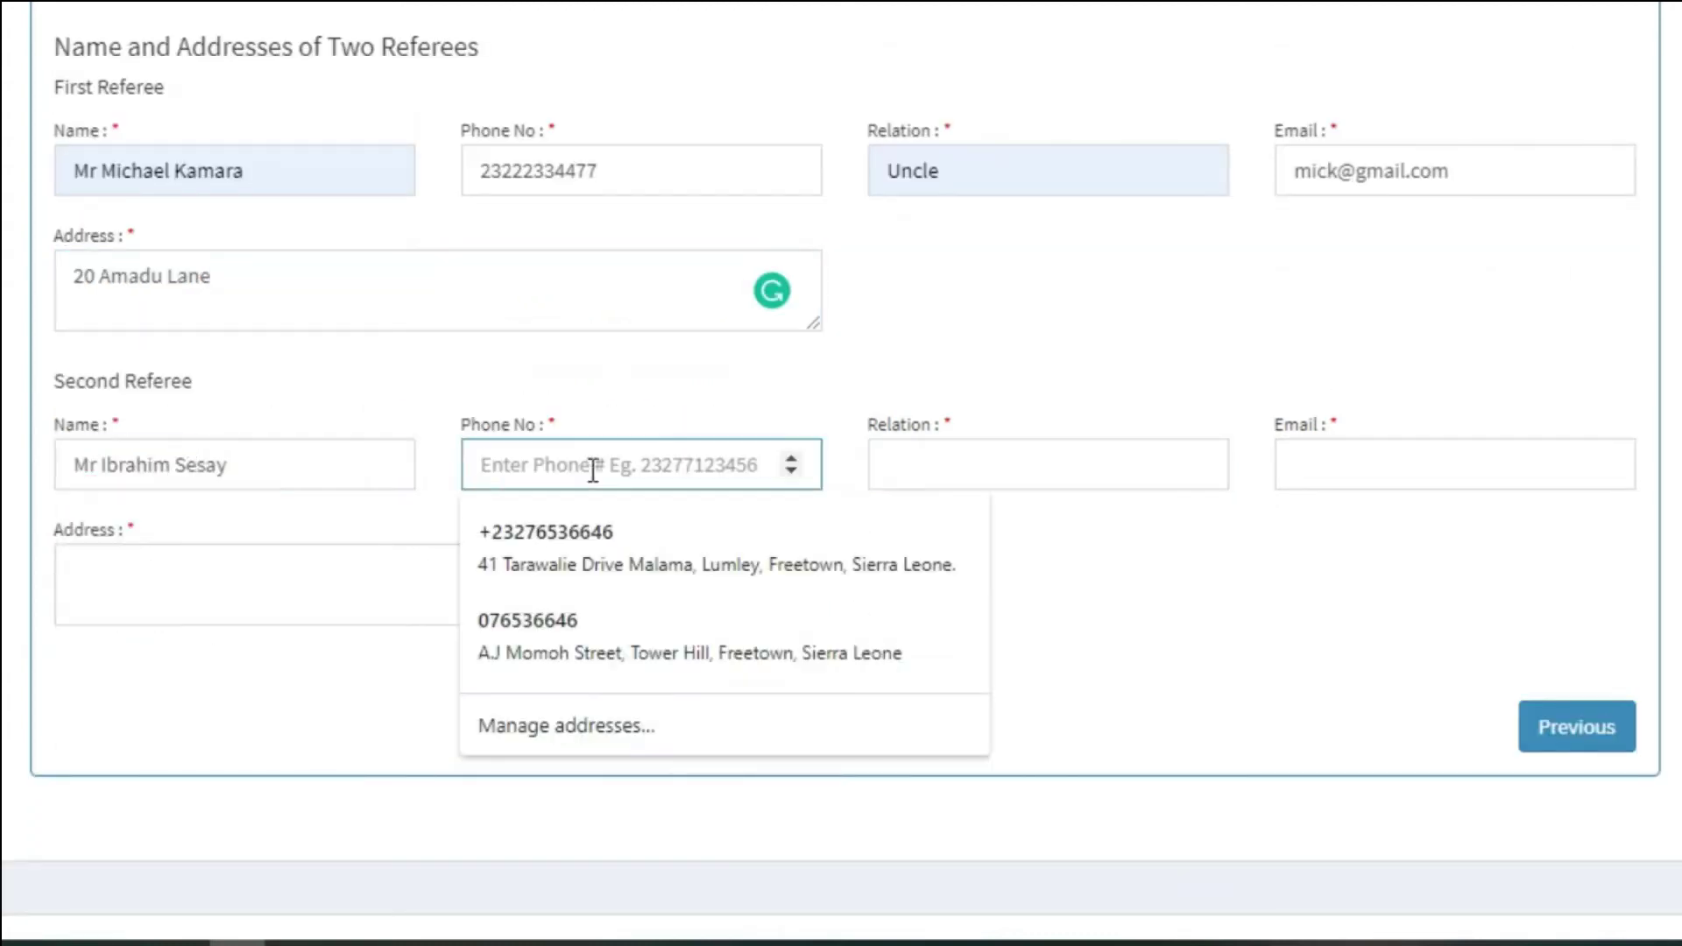
click(961, 458)
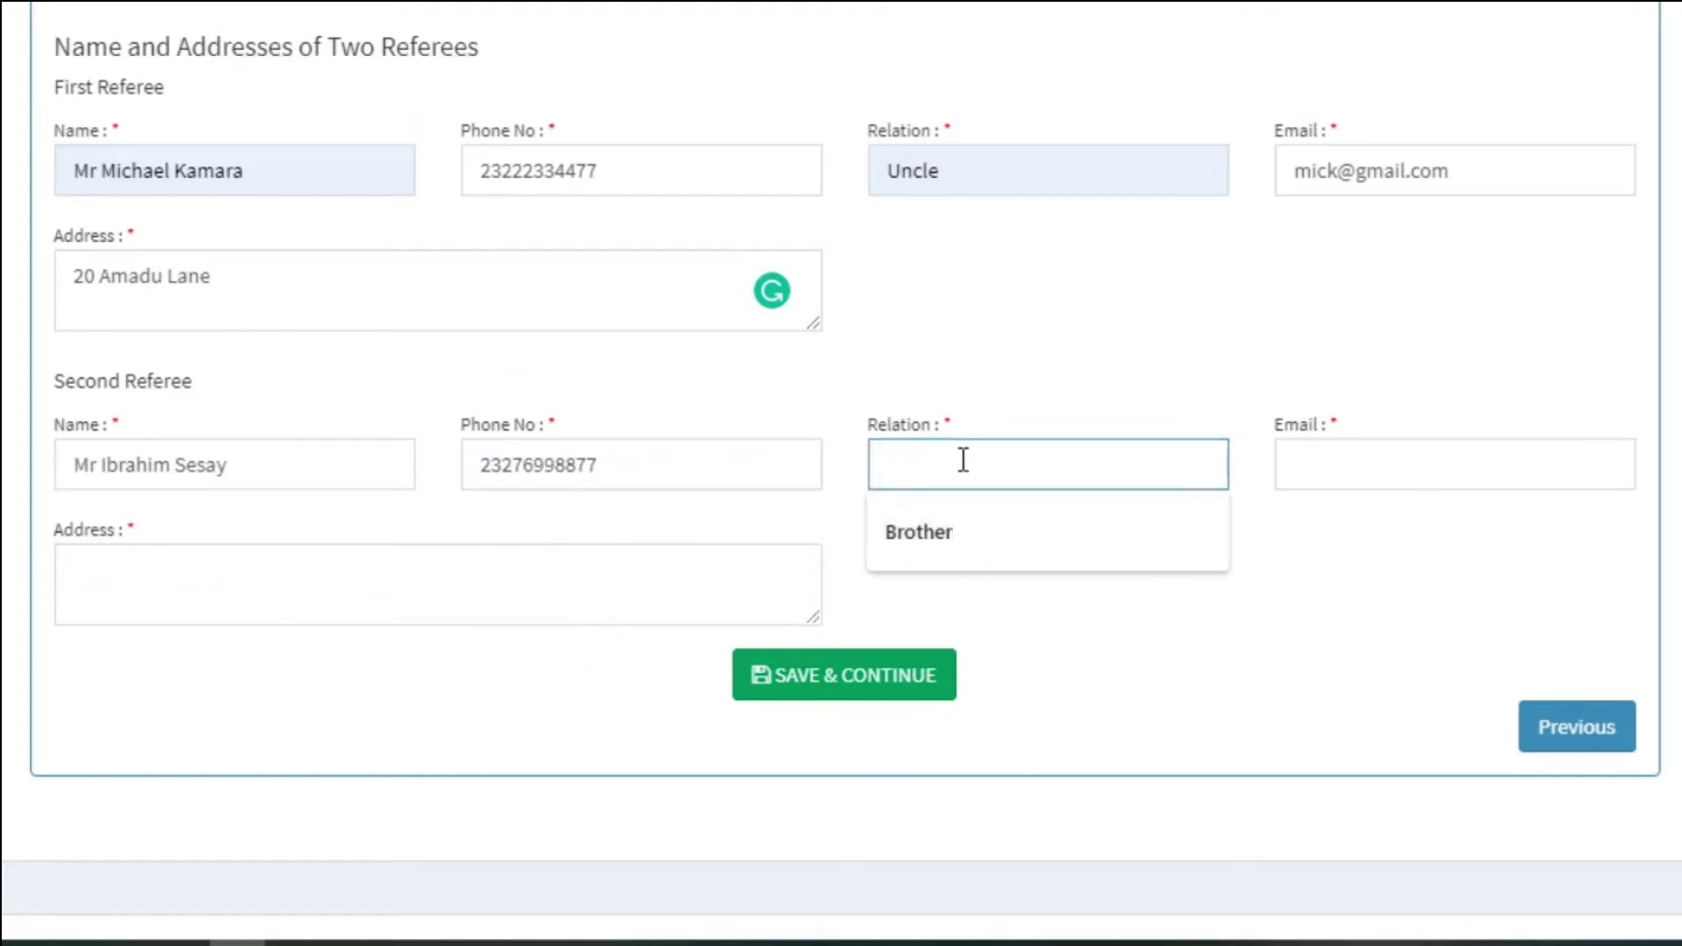
click(885, 529)
click(1337, 450)
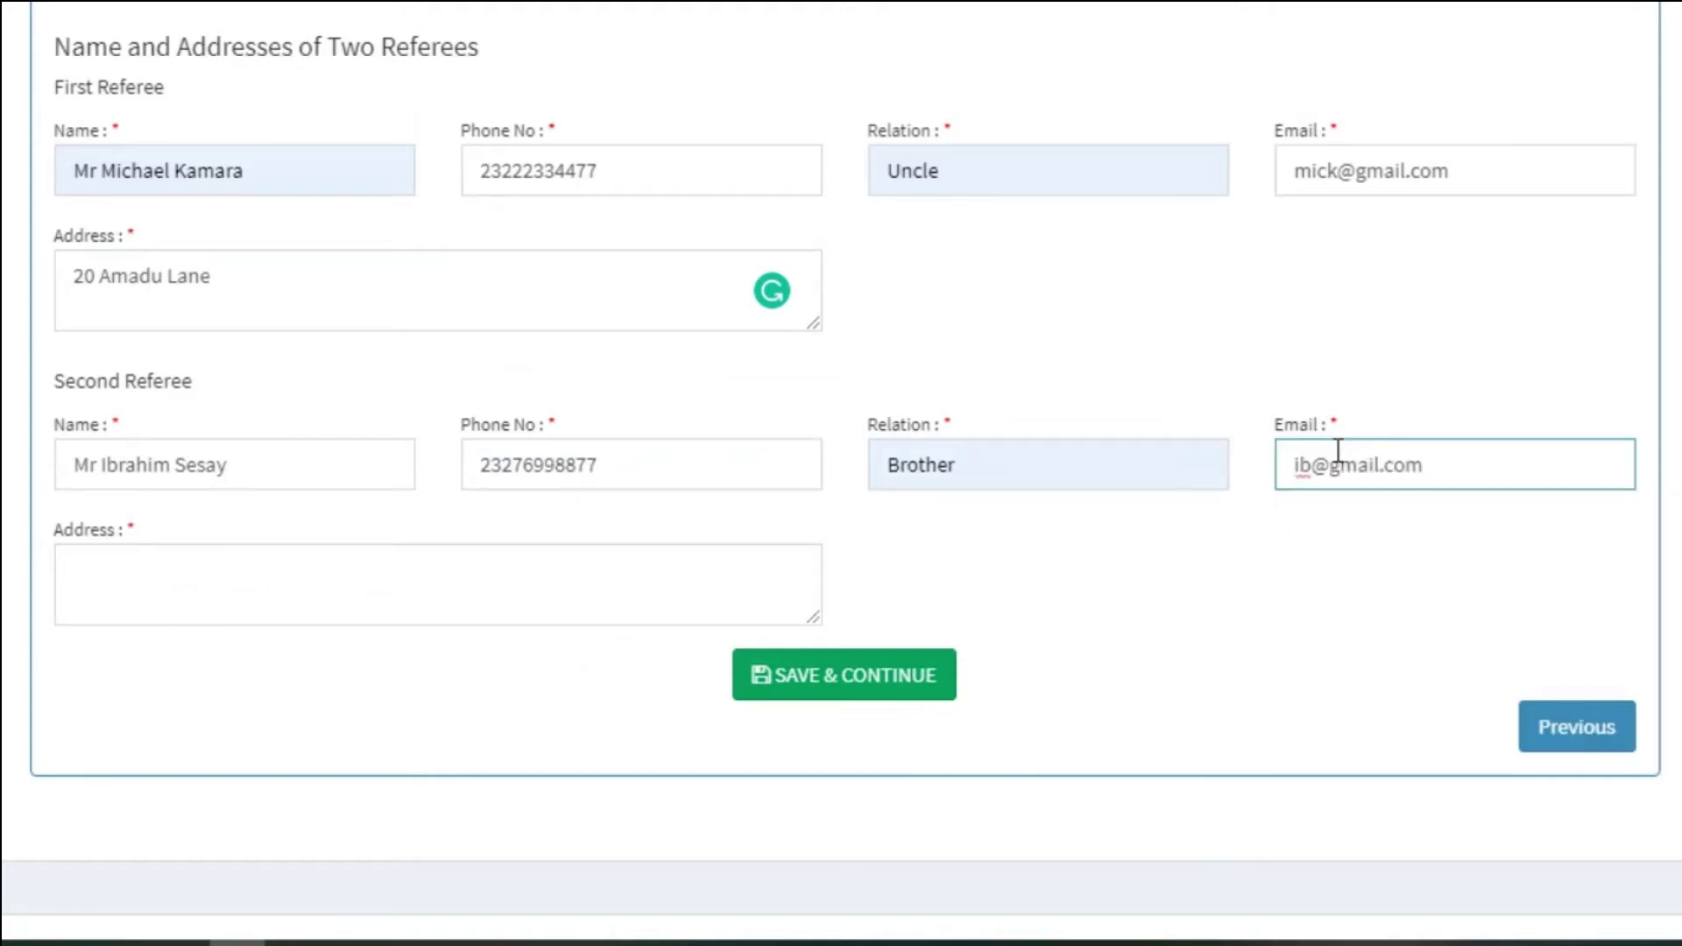
click(515, 569)
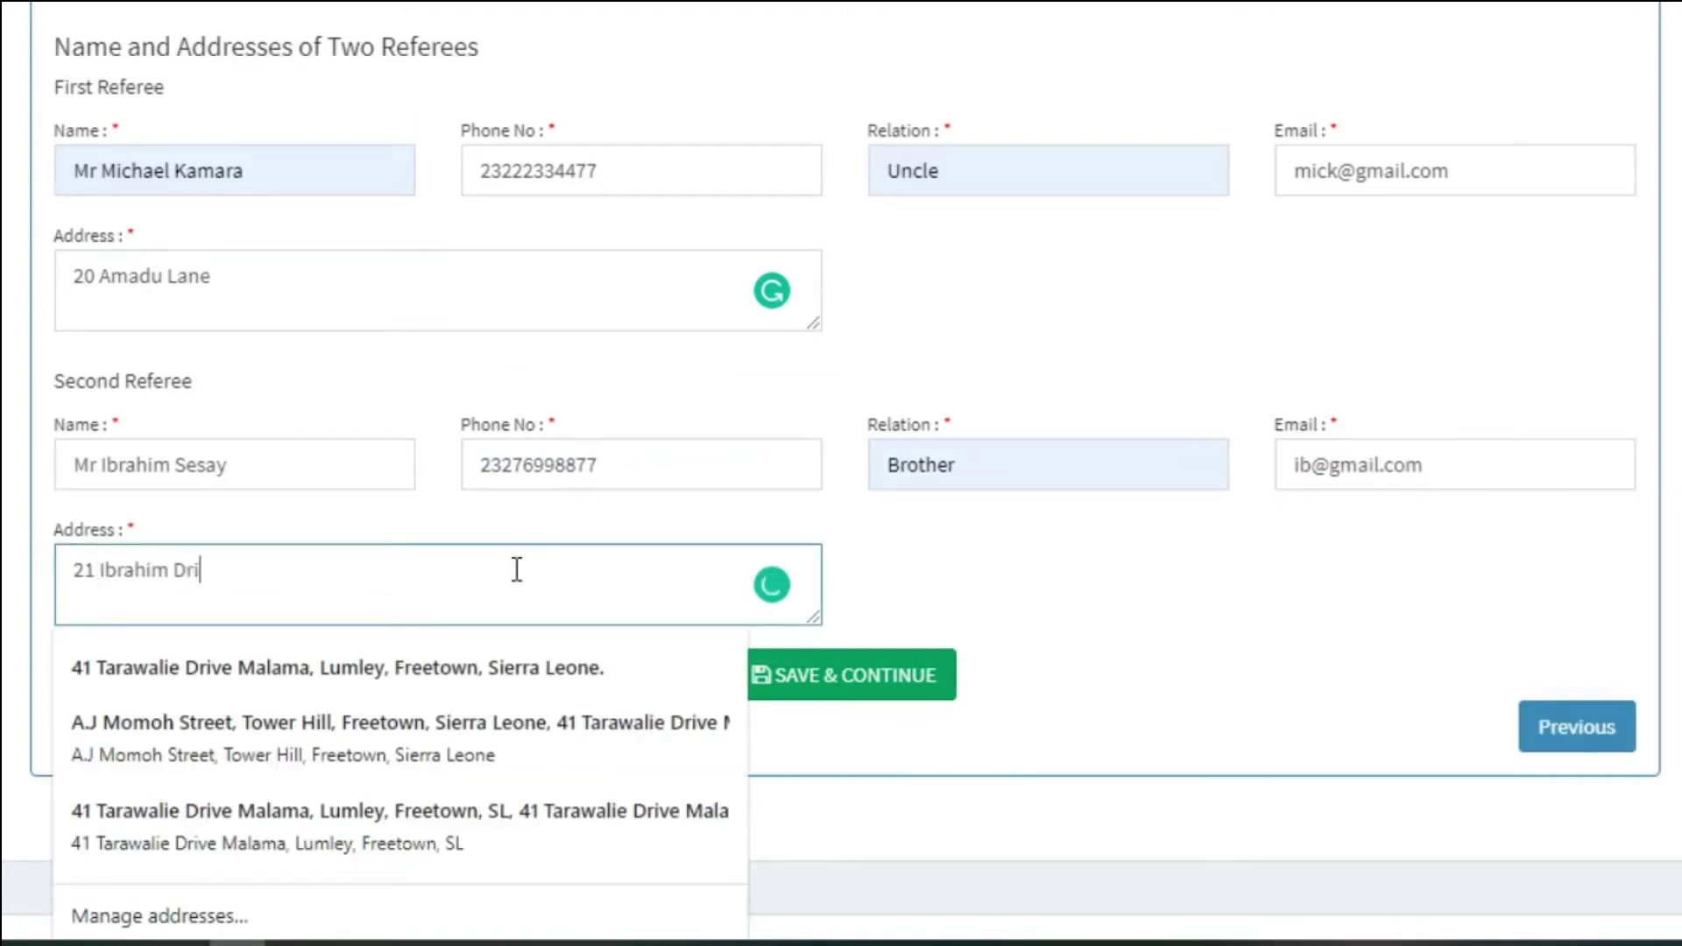
click(1137, 552)
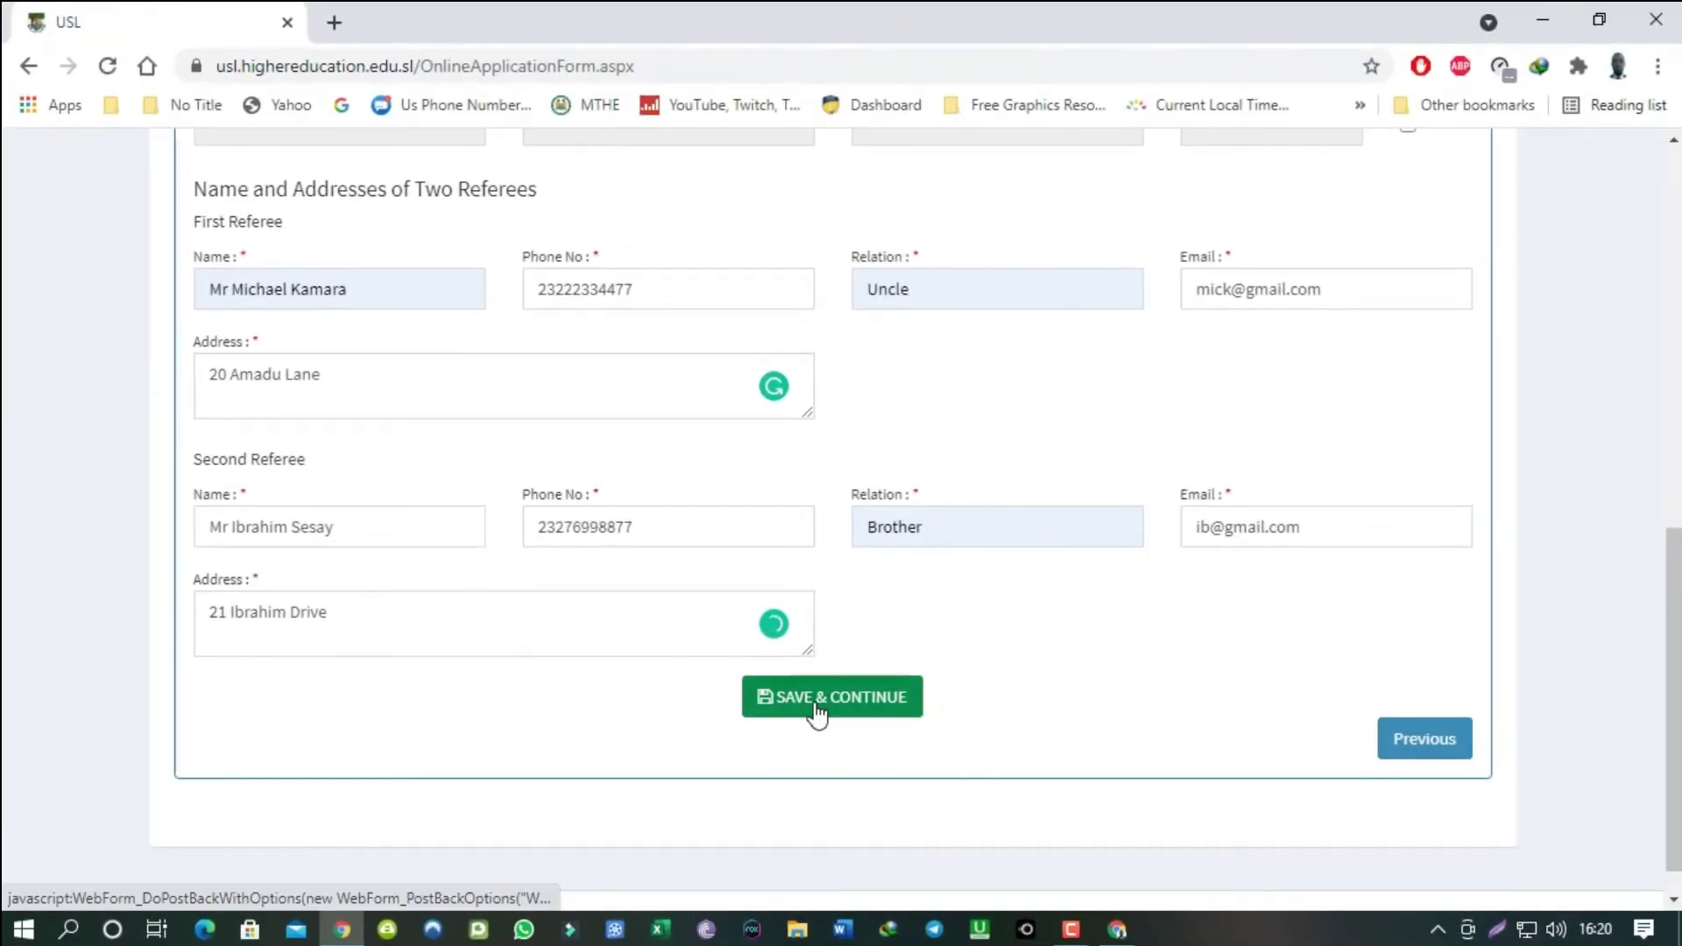
click(820, 712)
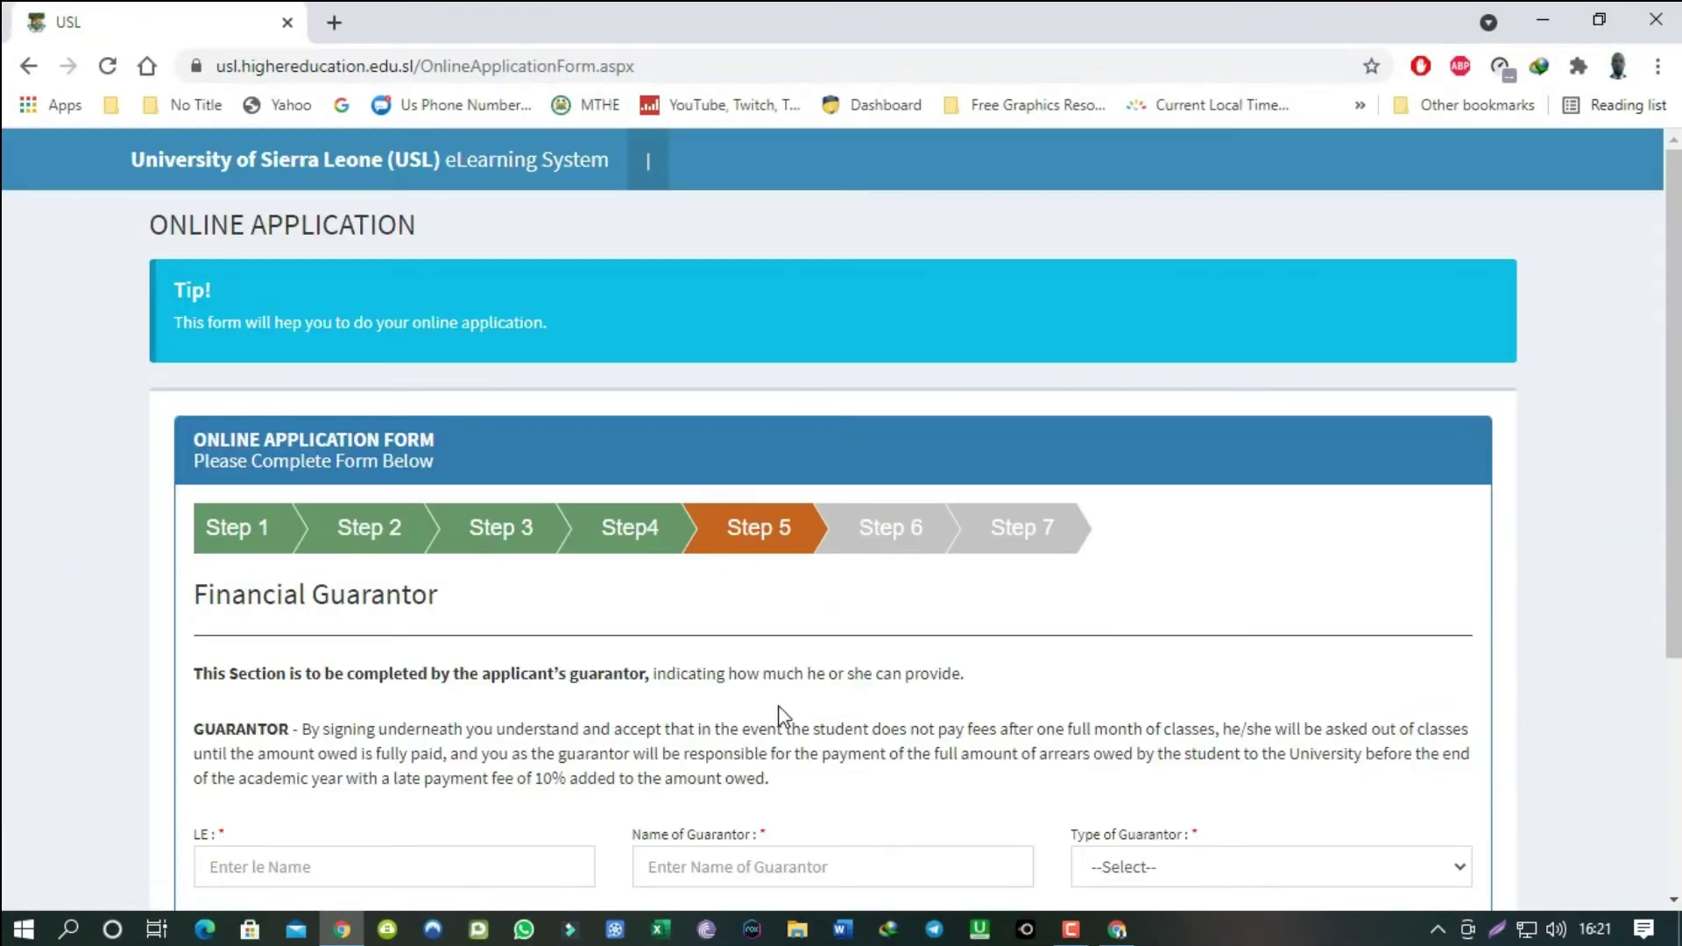
Enter guarantor amount LE 5,000,000, the saved guarantor name, type Self, occupation Computer Lab Tech, and save.
scroll(714, 719, down, 4)
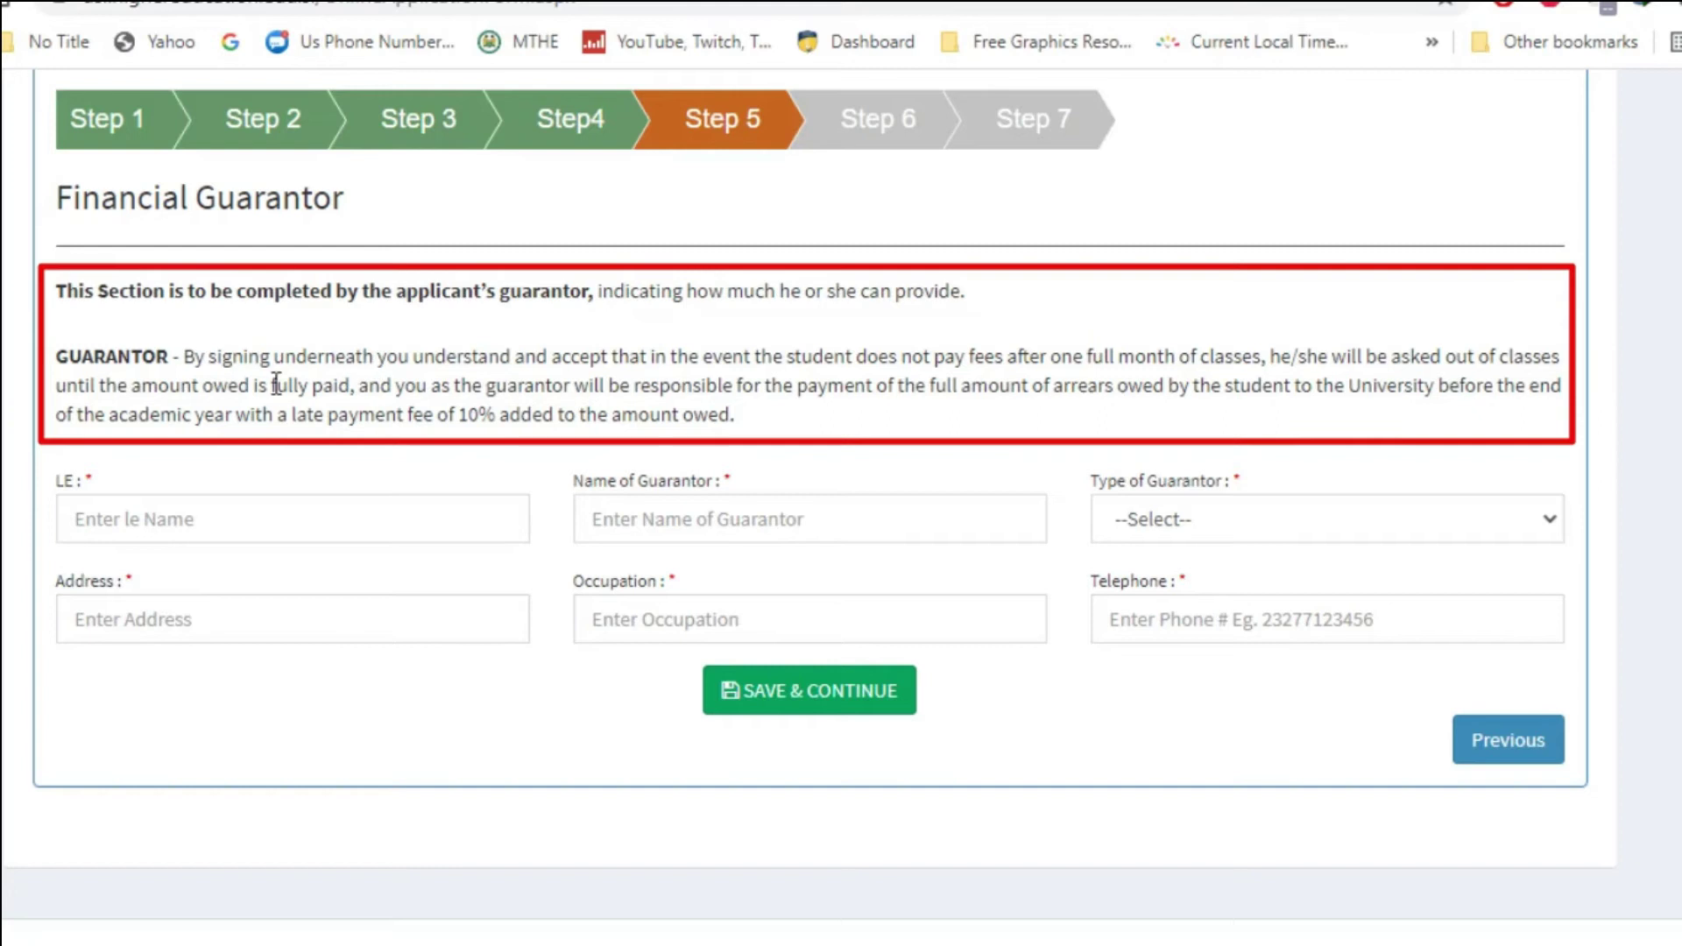
drag(186, 355, 823, 416)
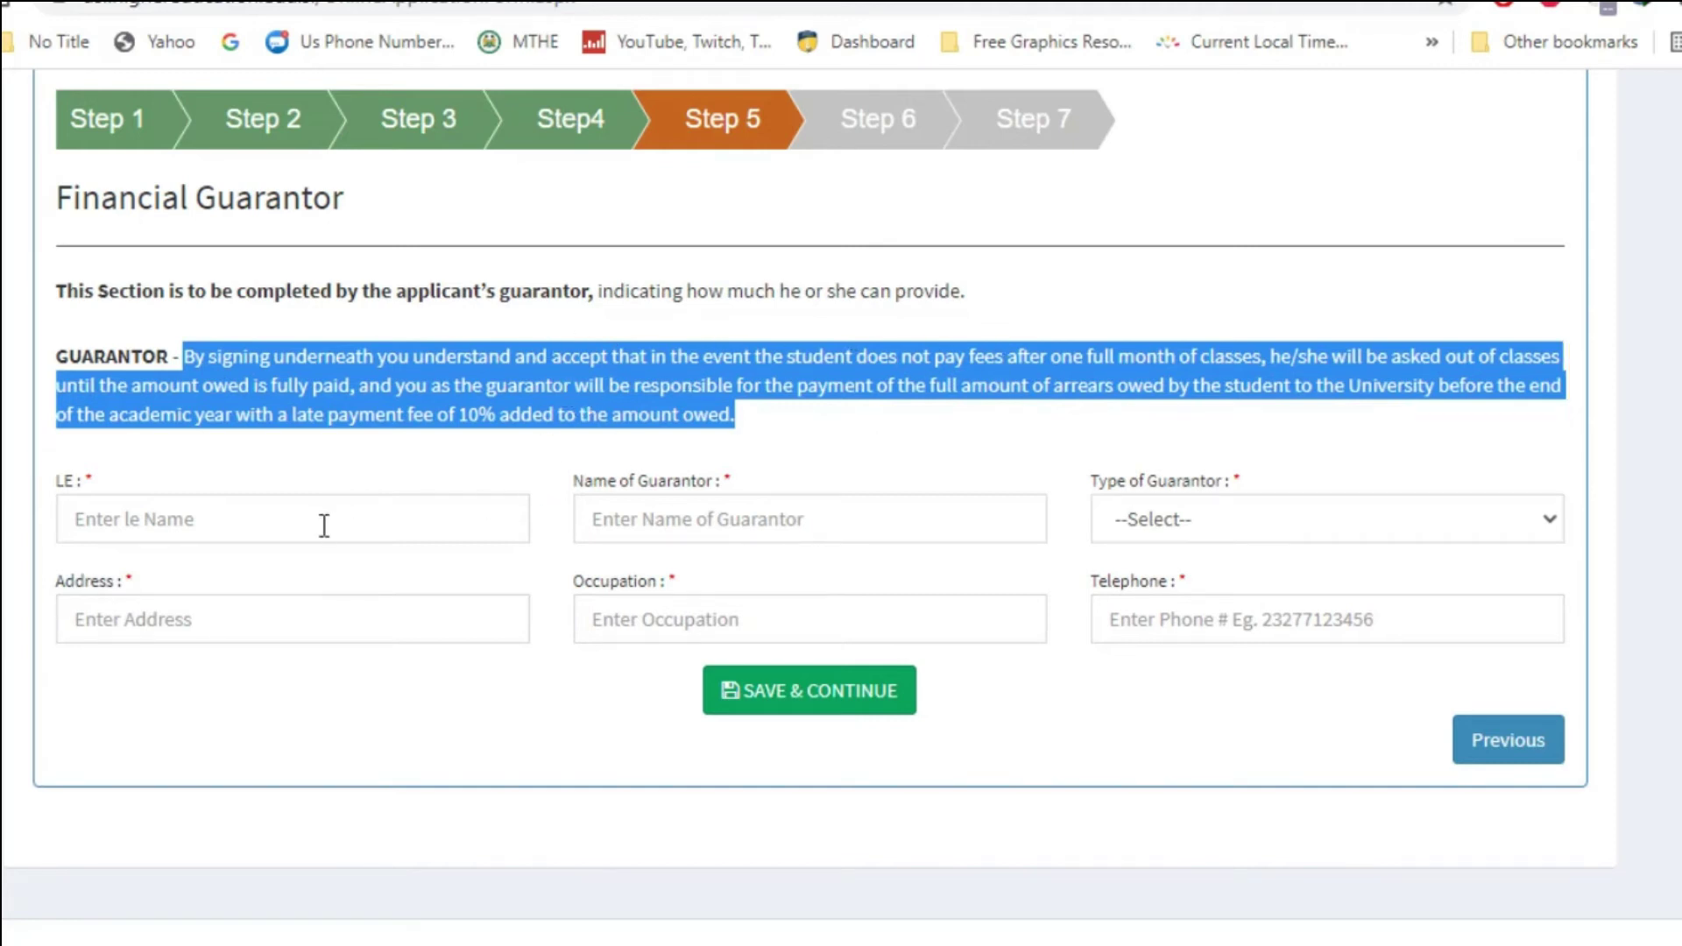
click(289, 519)
click(114, 583)
click(789, 518)
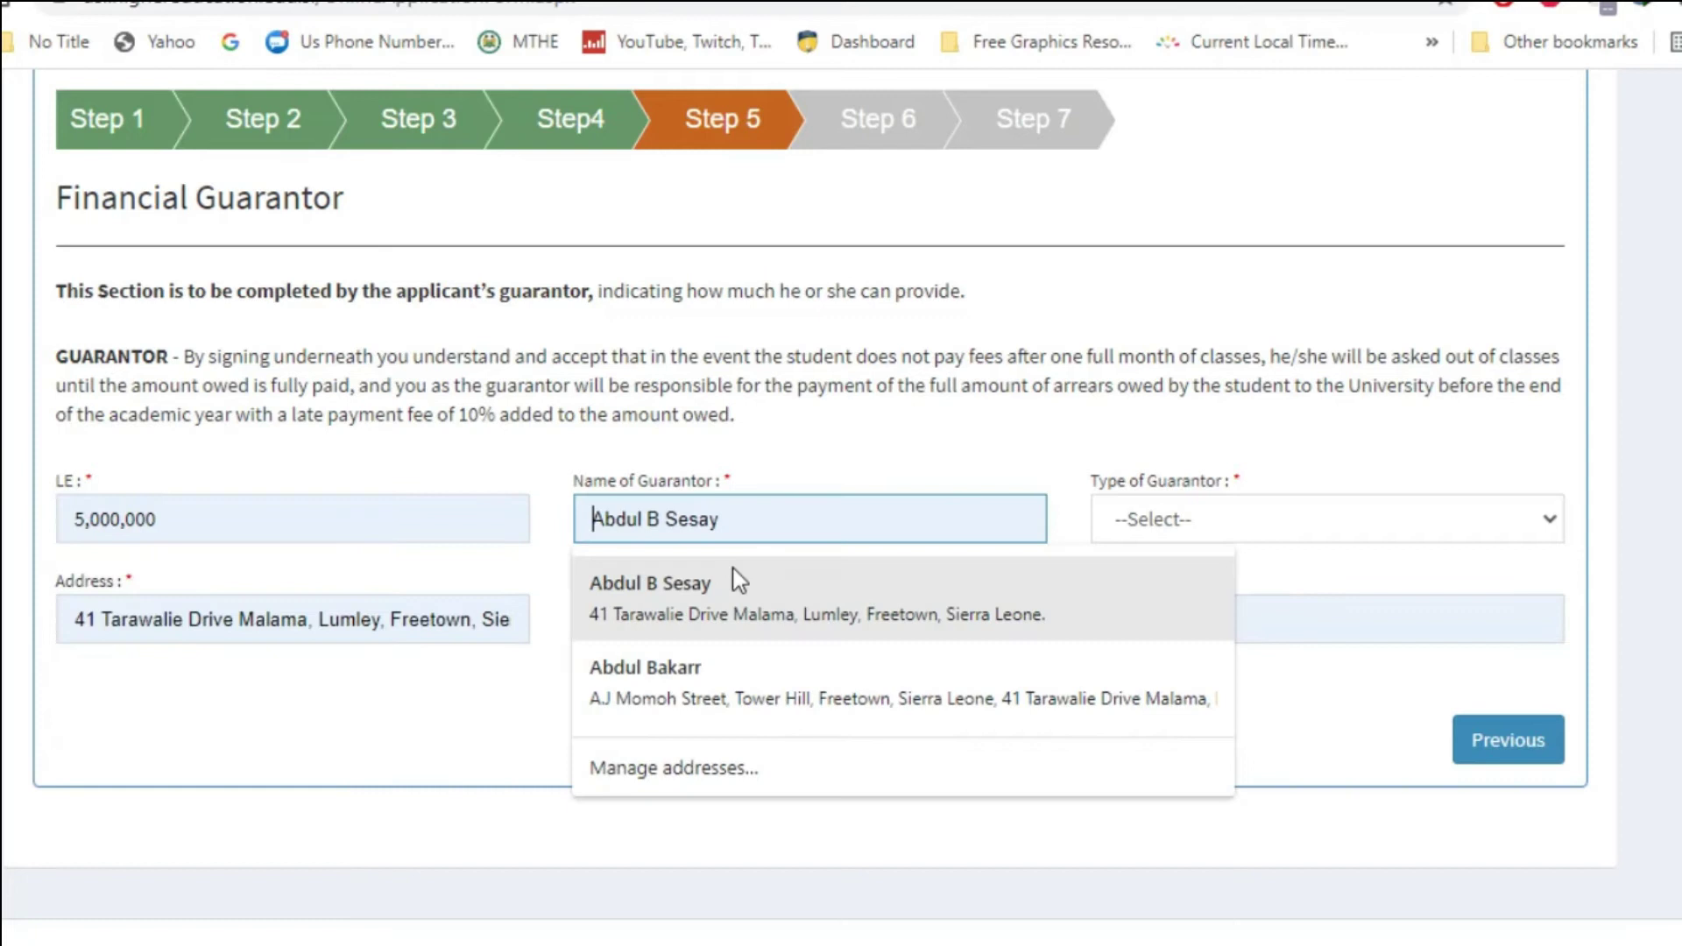
click(734, 579)
click(1327, 519)
click(1175, 589)
click(679, 620)
click(679, 683)
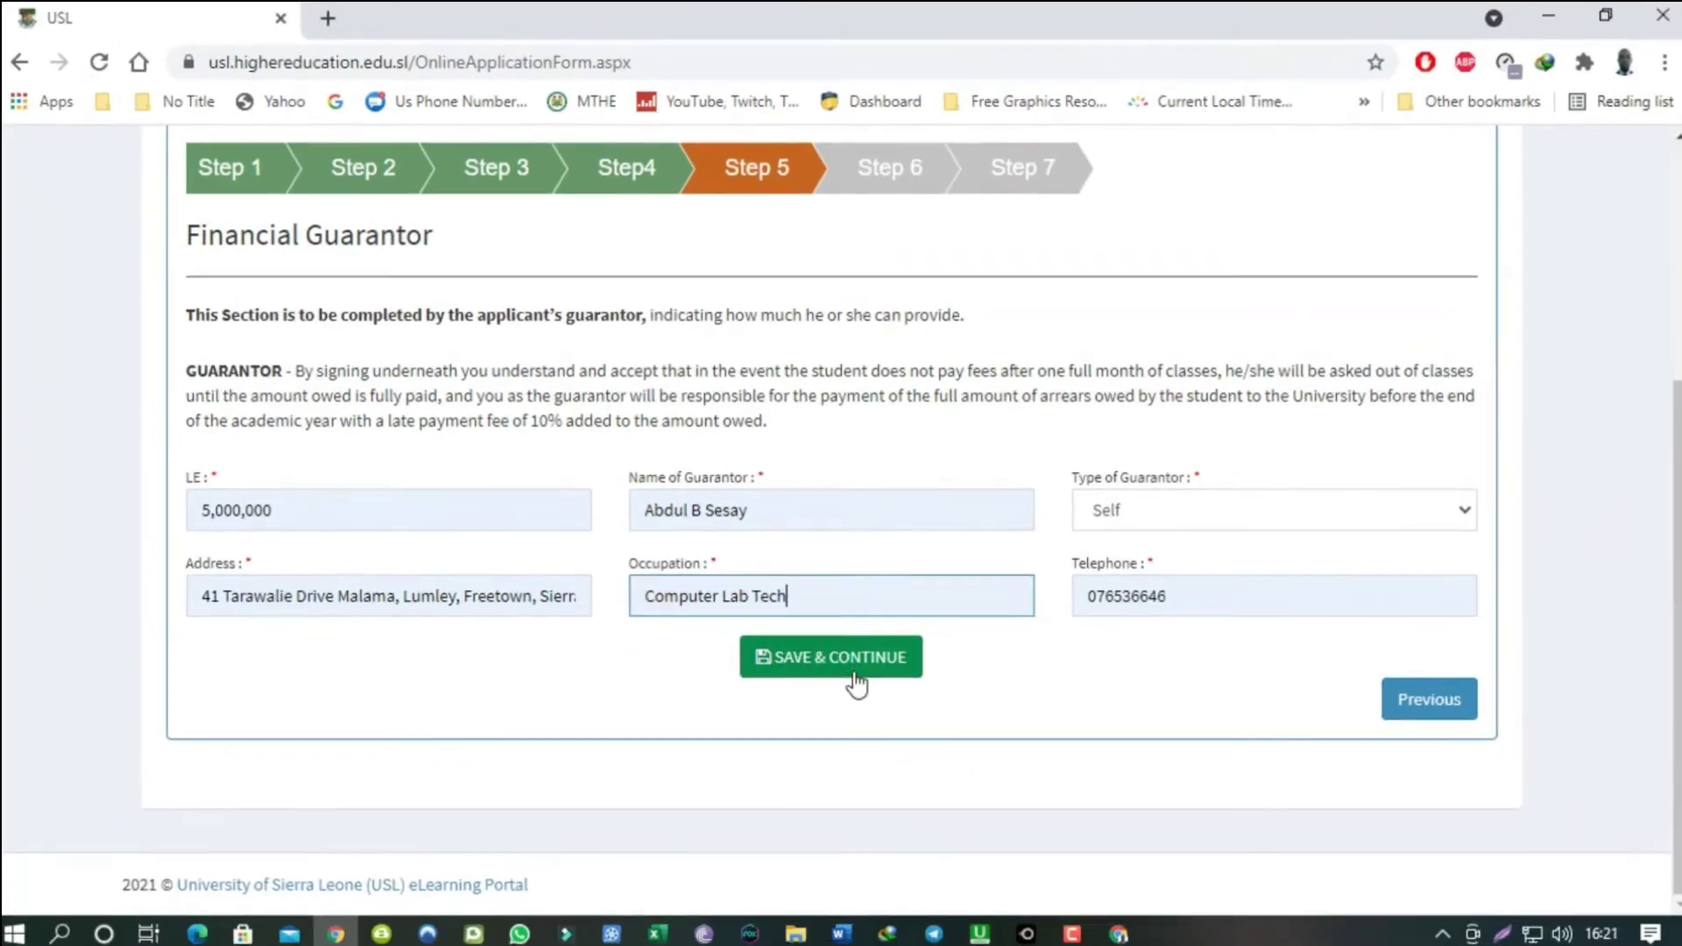
click(810, 701)
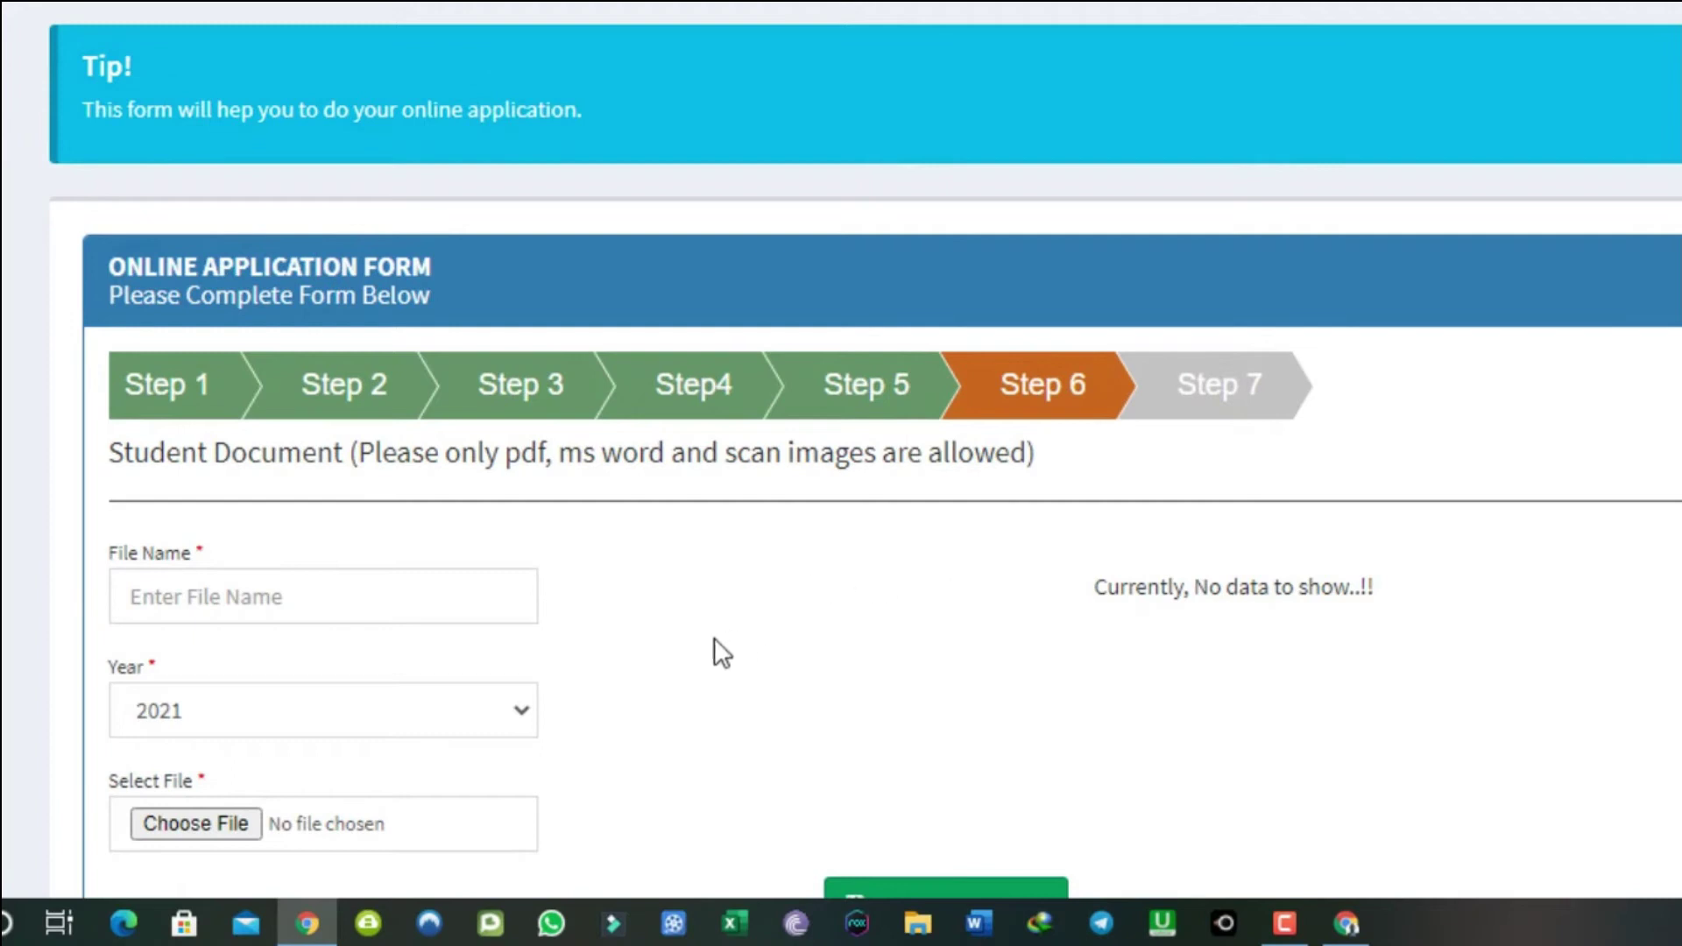
Name the first document entry WASSCE and set its year to 2014.
scroll(713, 638, down, 4)
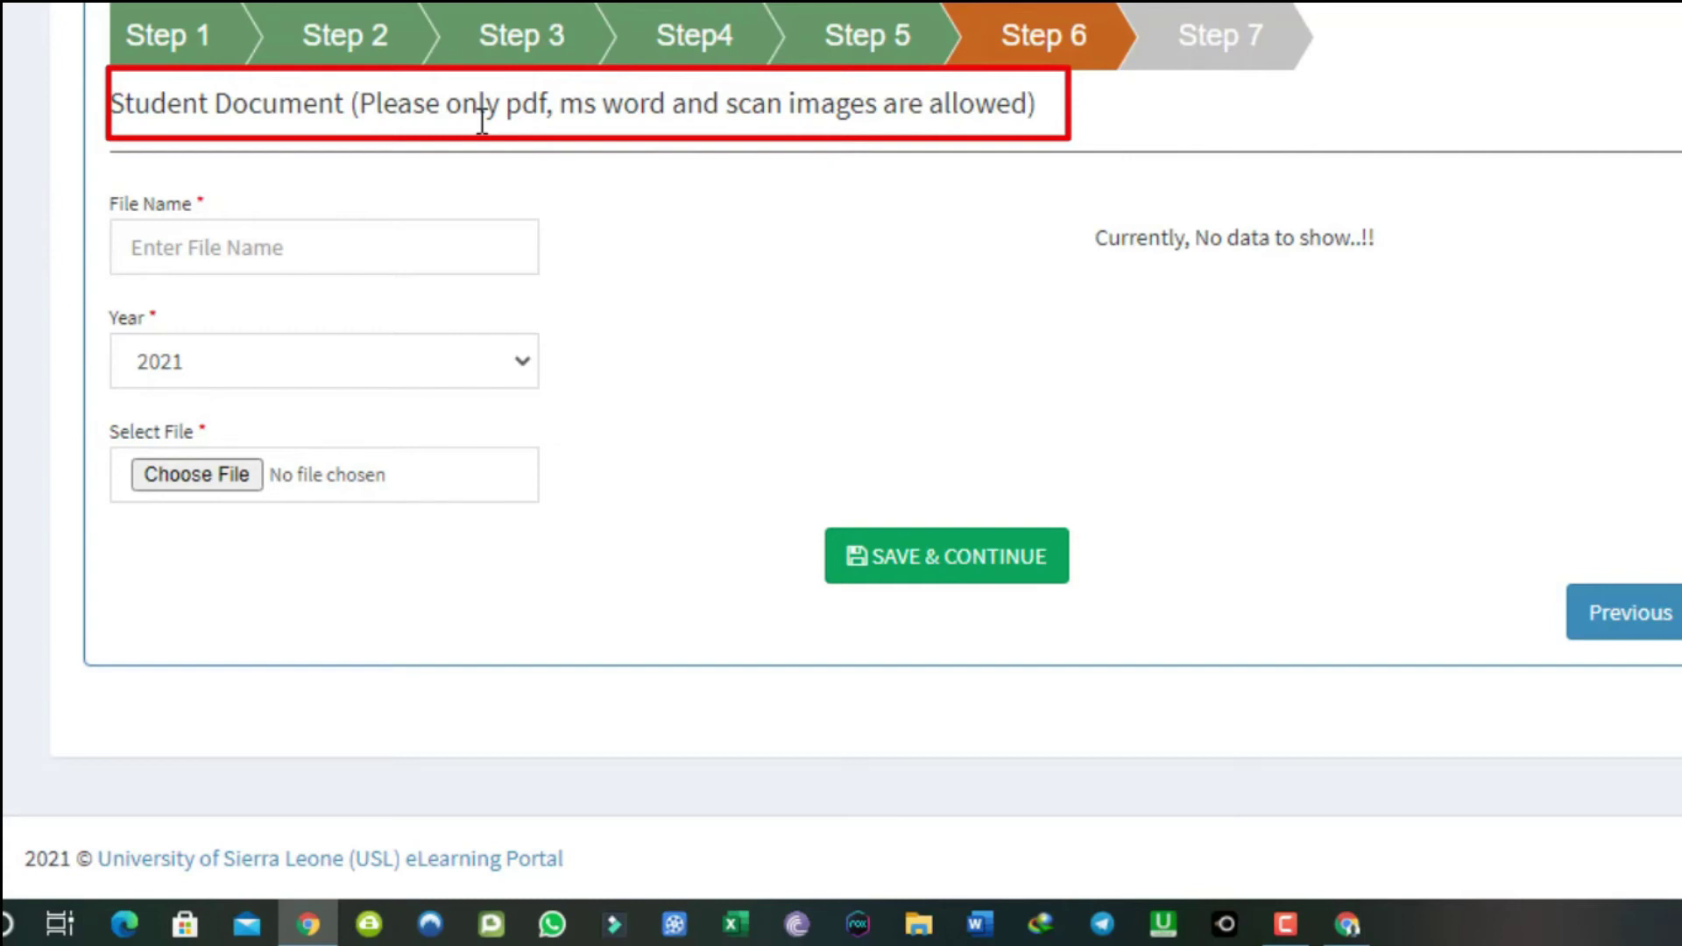
click(282, 250)
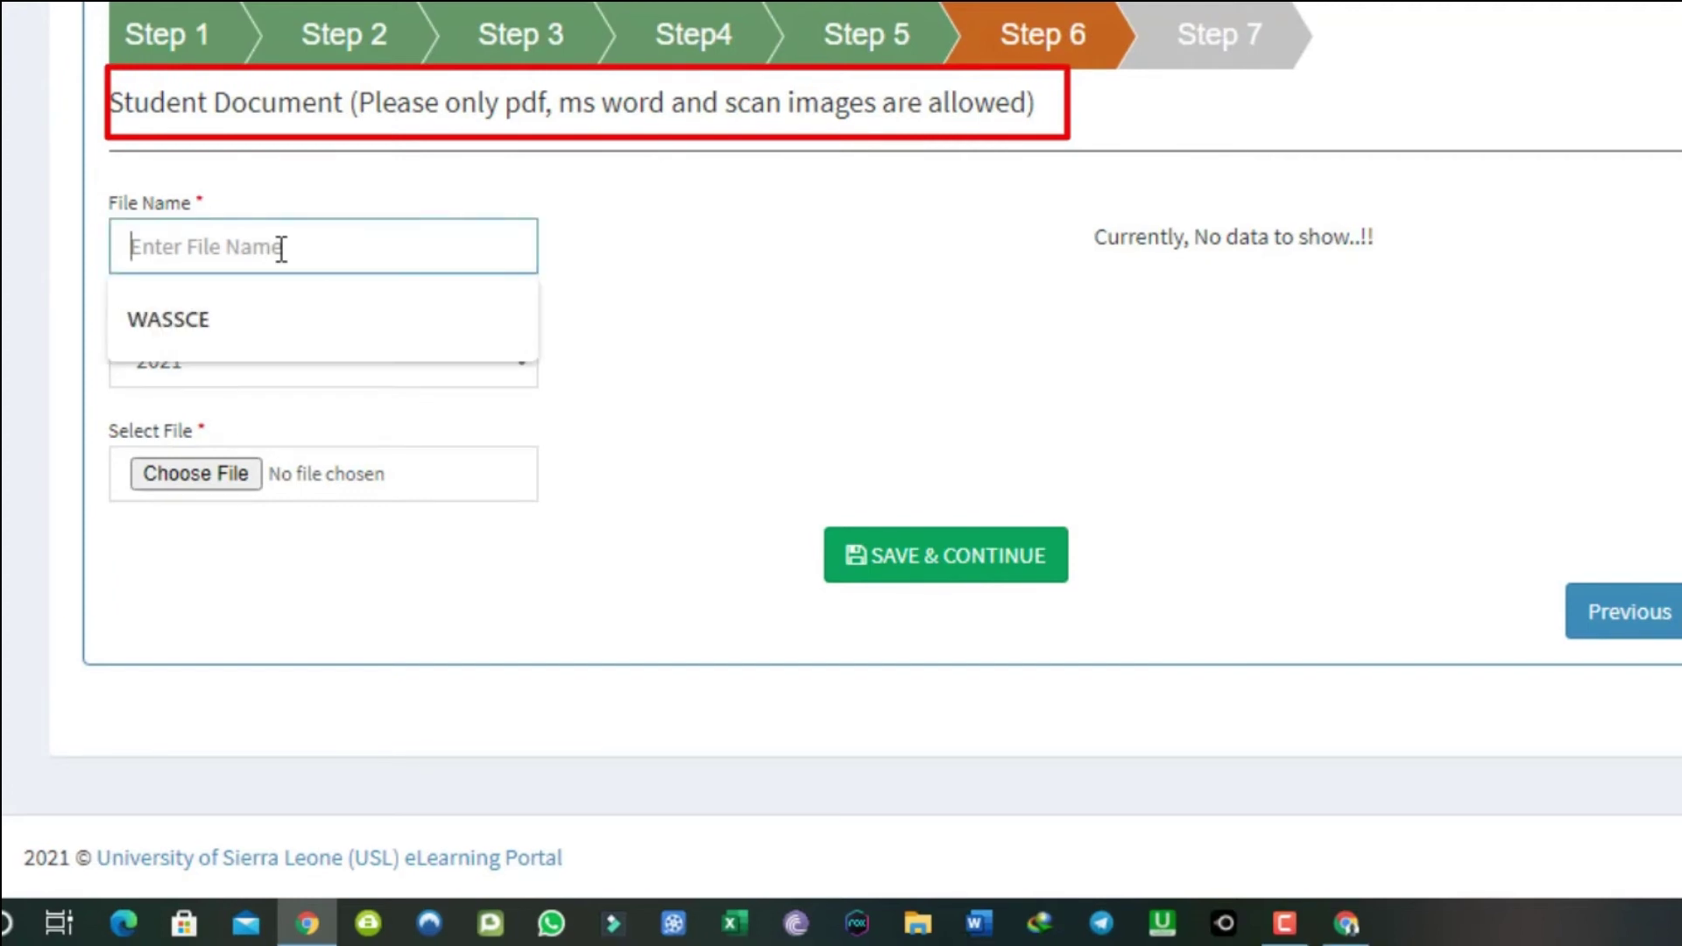
click(229, 322)
click(323, 359)
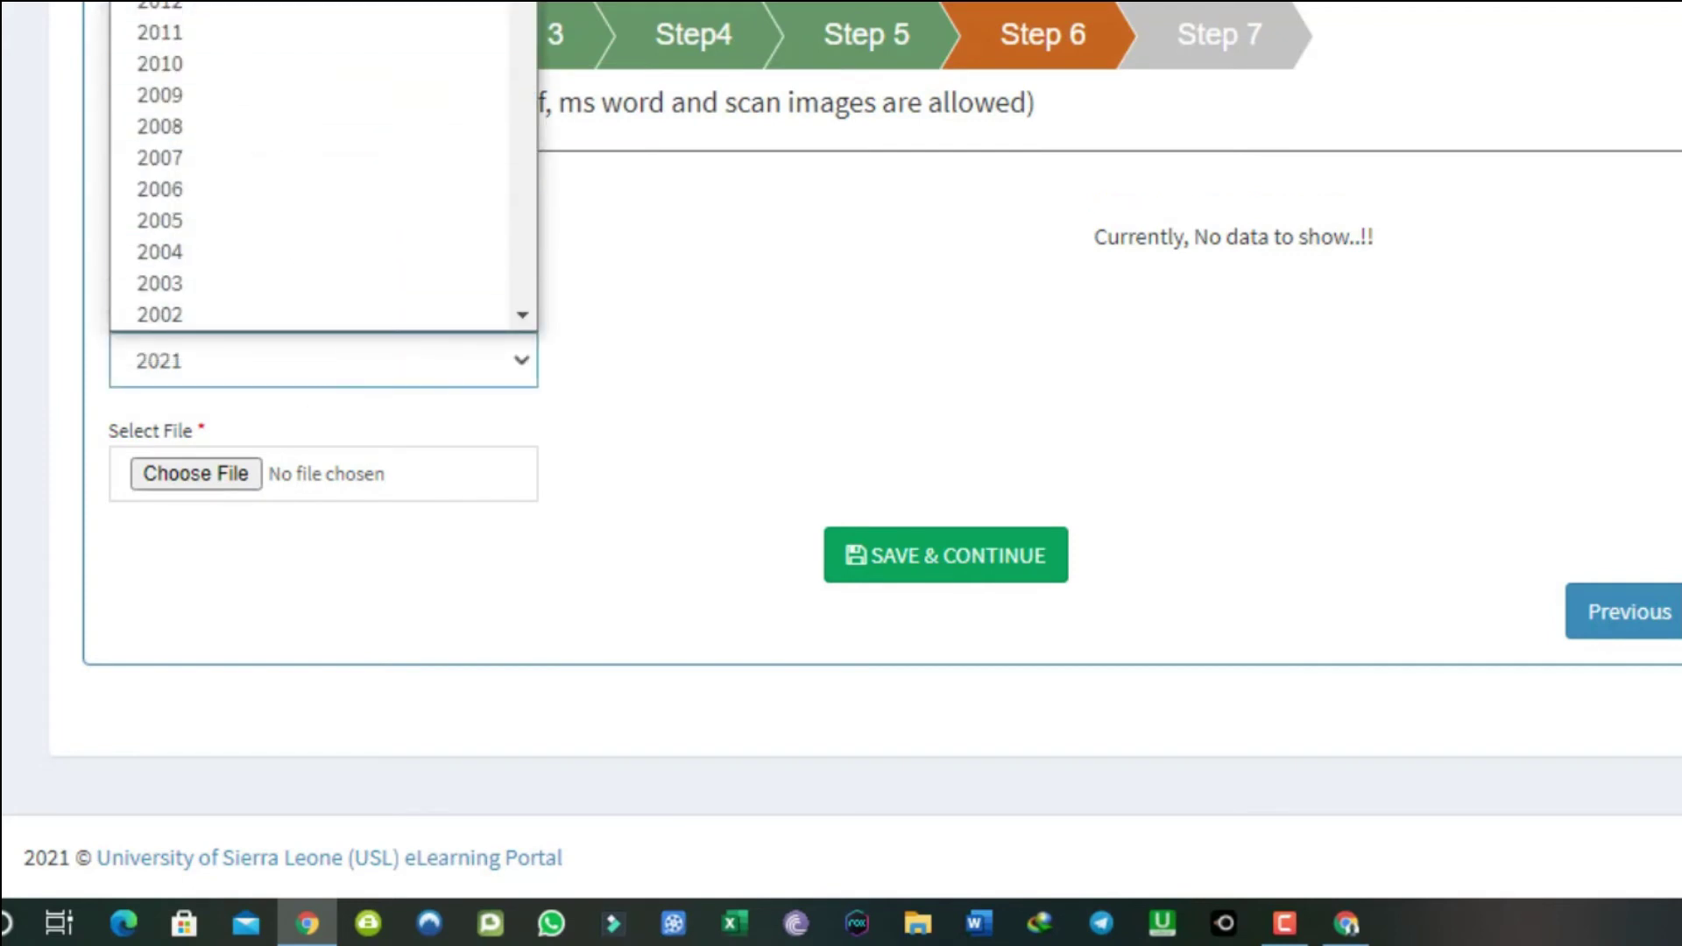
click(160, 1)
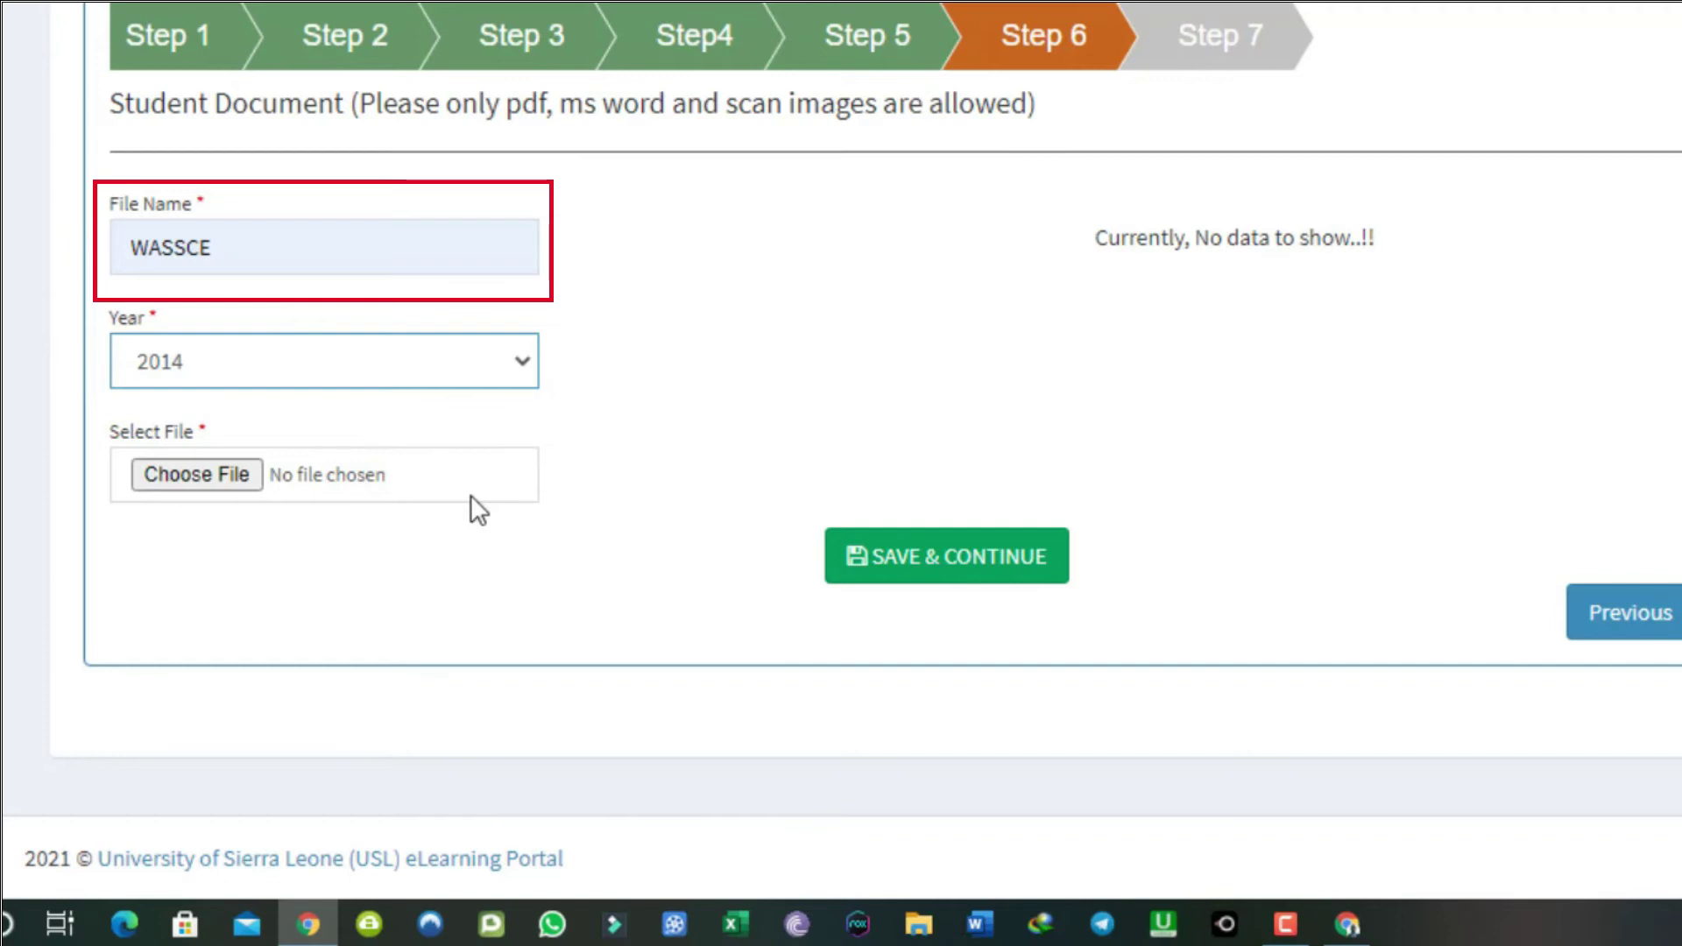
Attach test portal.pdf from Documents to the WASSCE entry and save it.
click(192, 465)
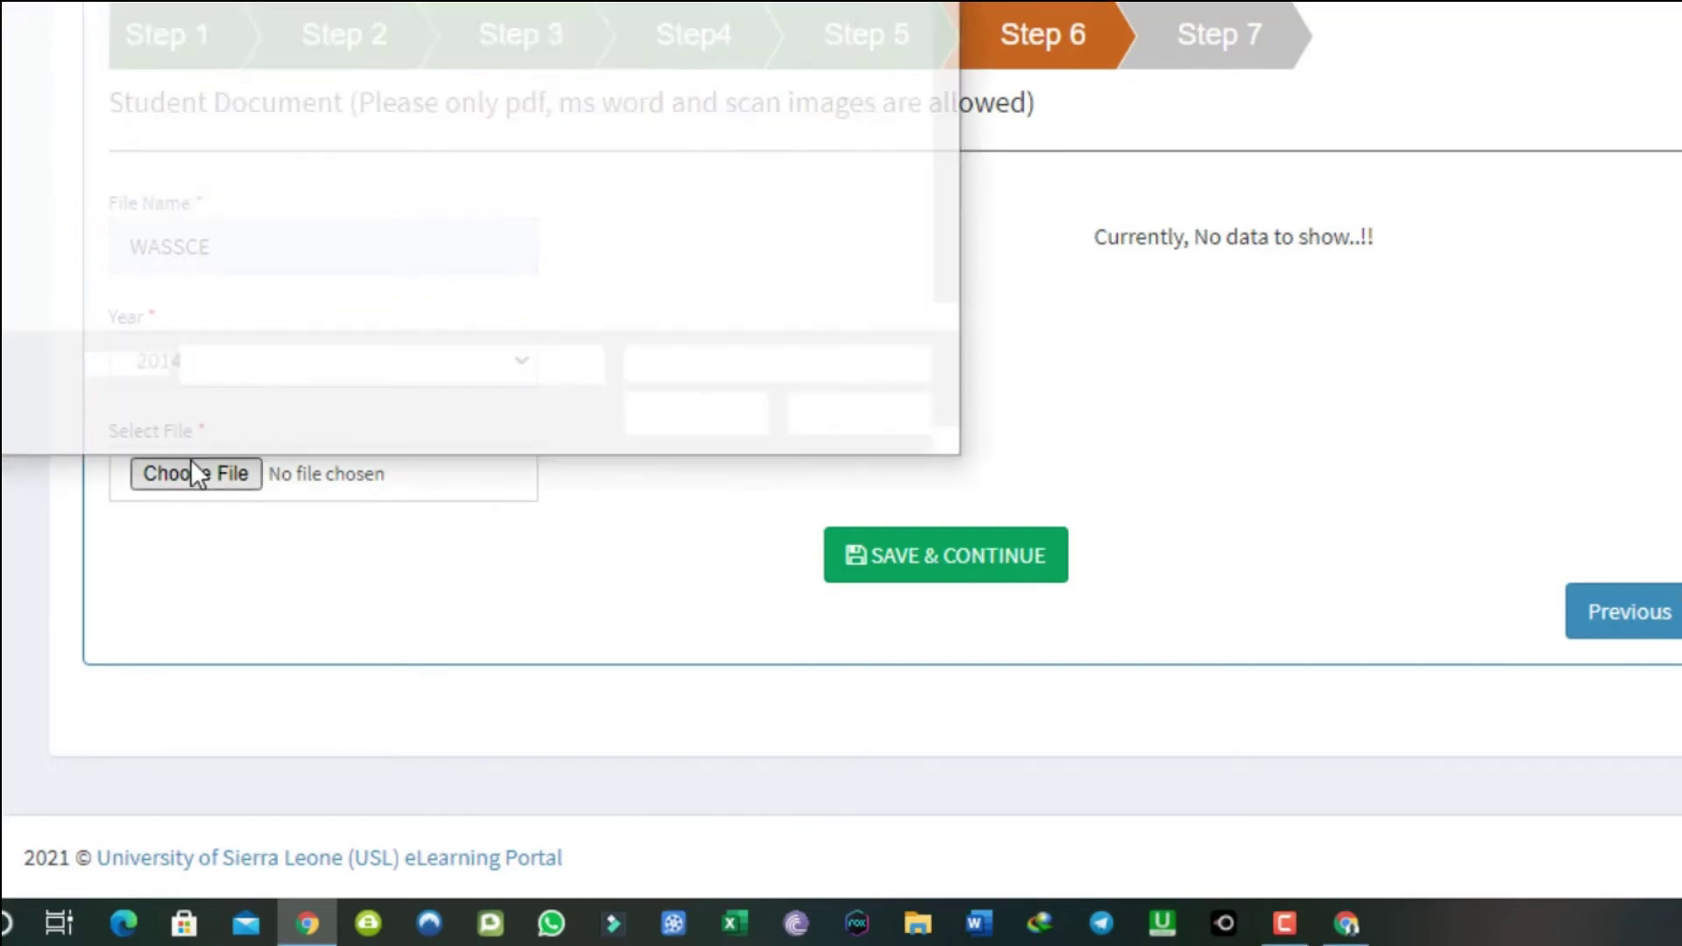
click(17, 58)
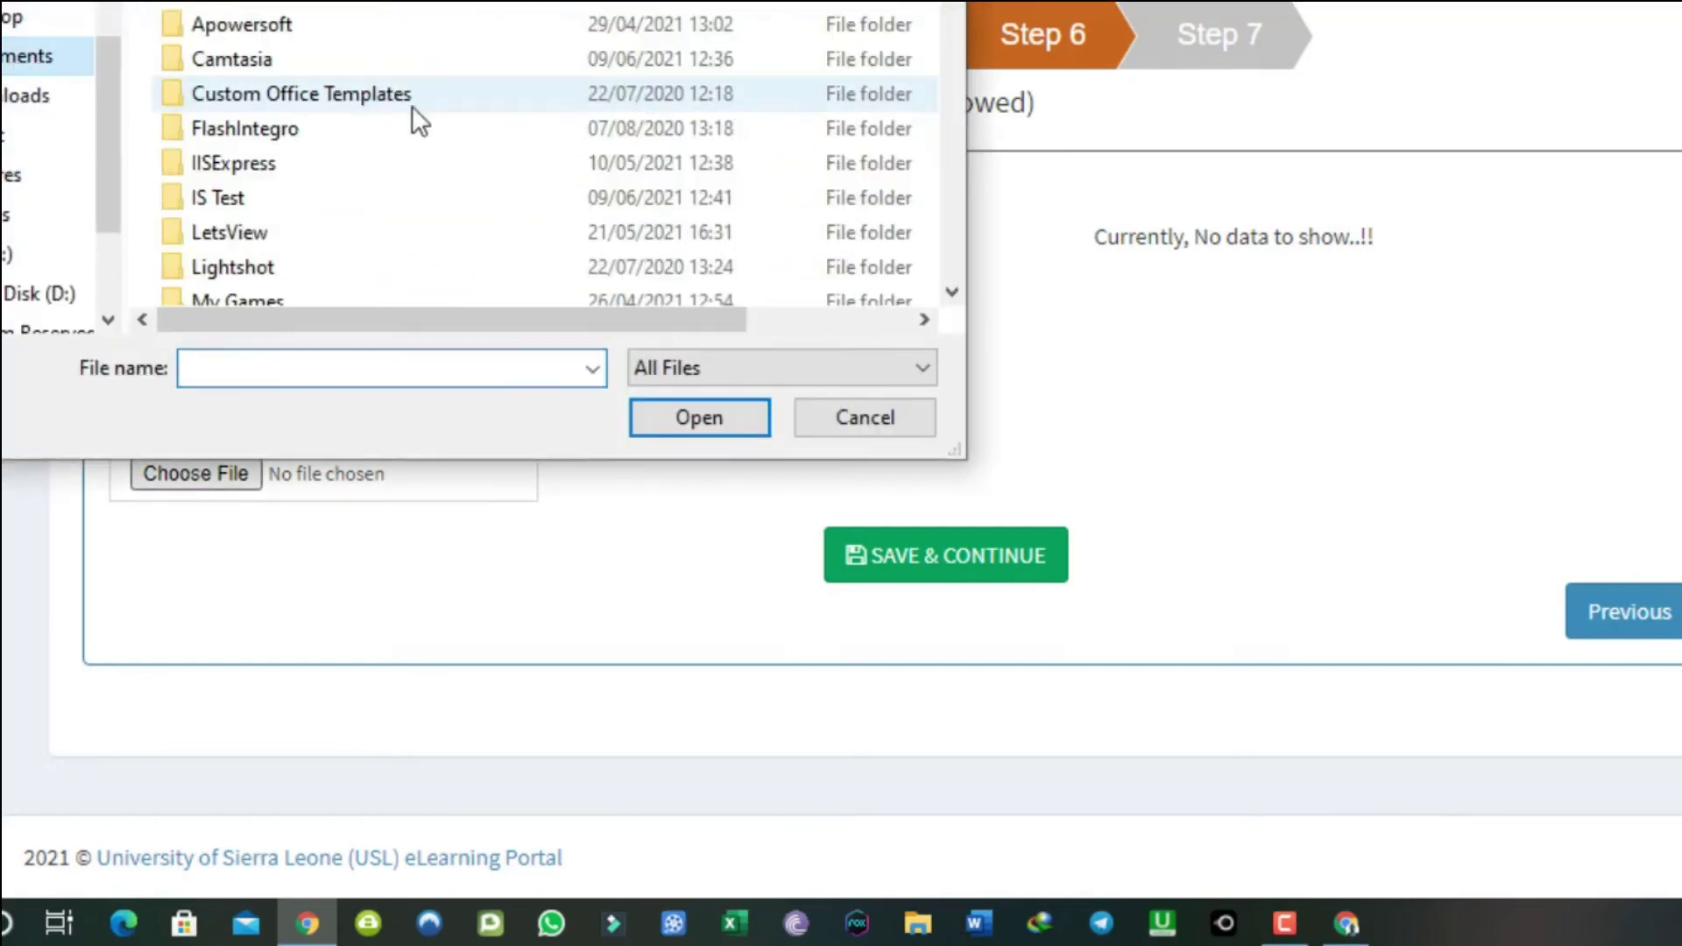
scroll(471, 136, down, 15)
scroll(472, 129, down, 2)
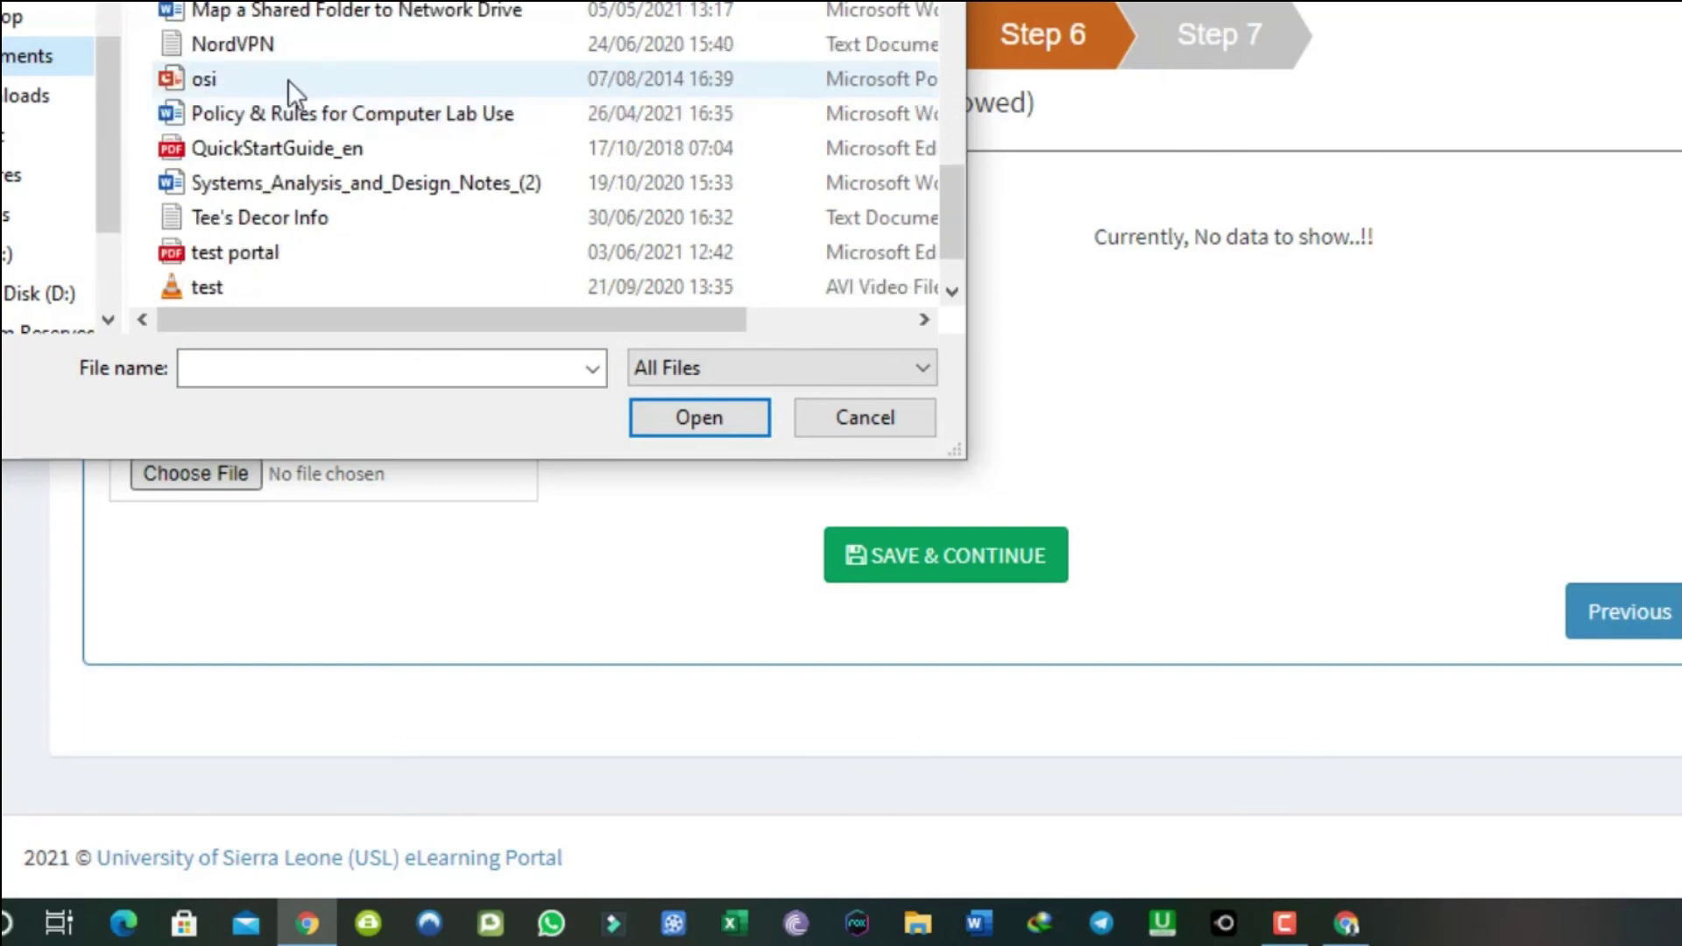
click(265, 248)
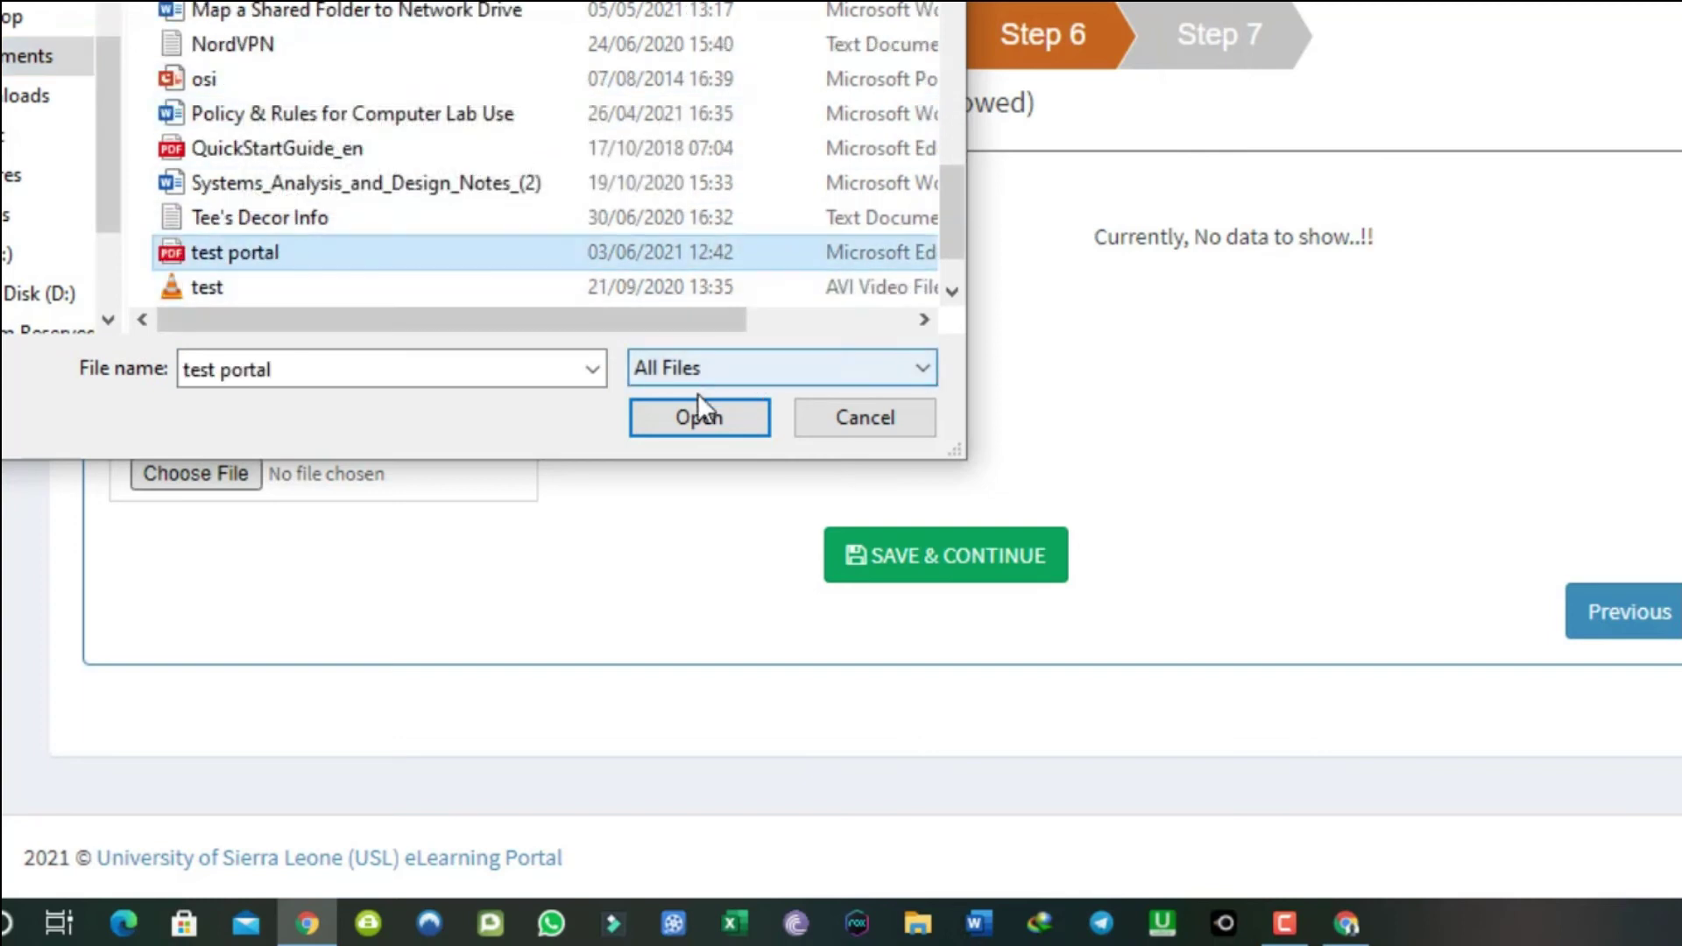
click(687, 417)
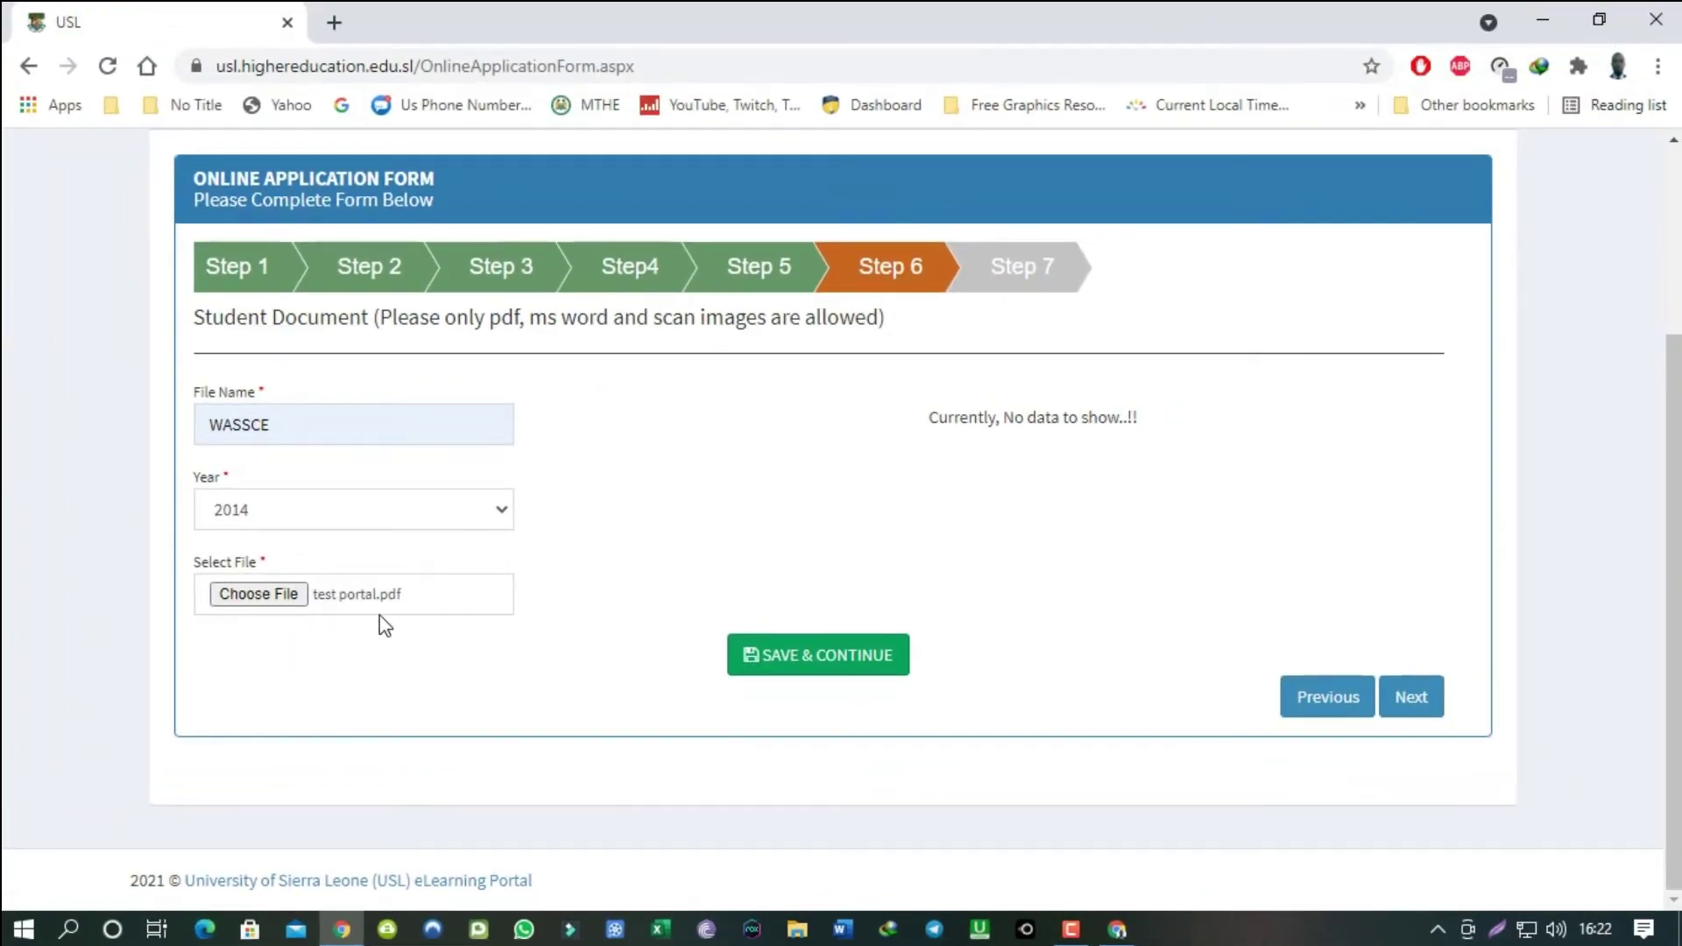
click(782, 670)
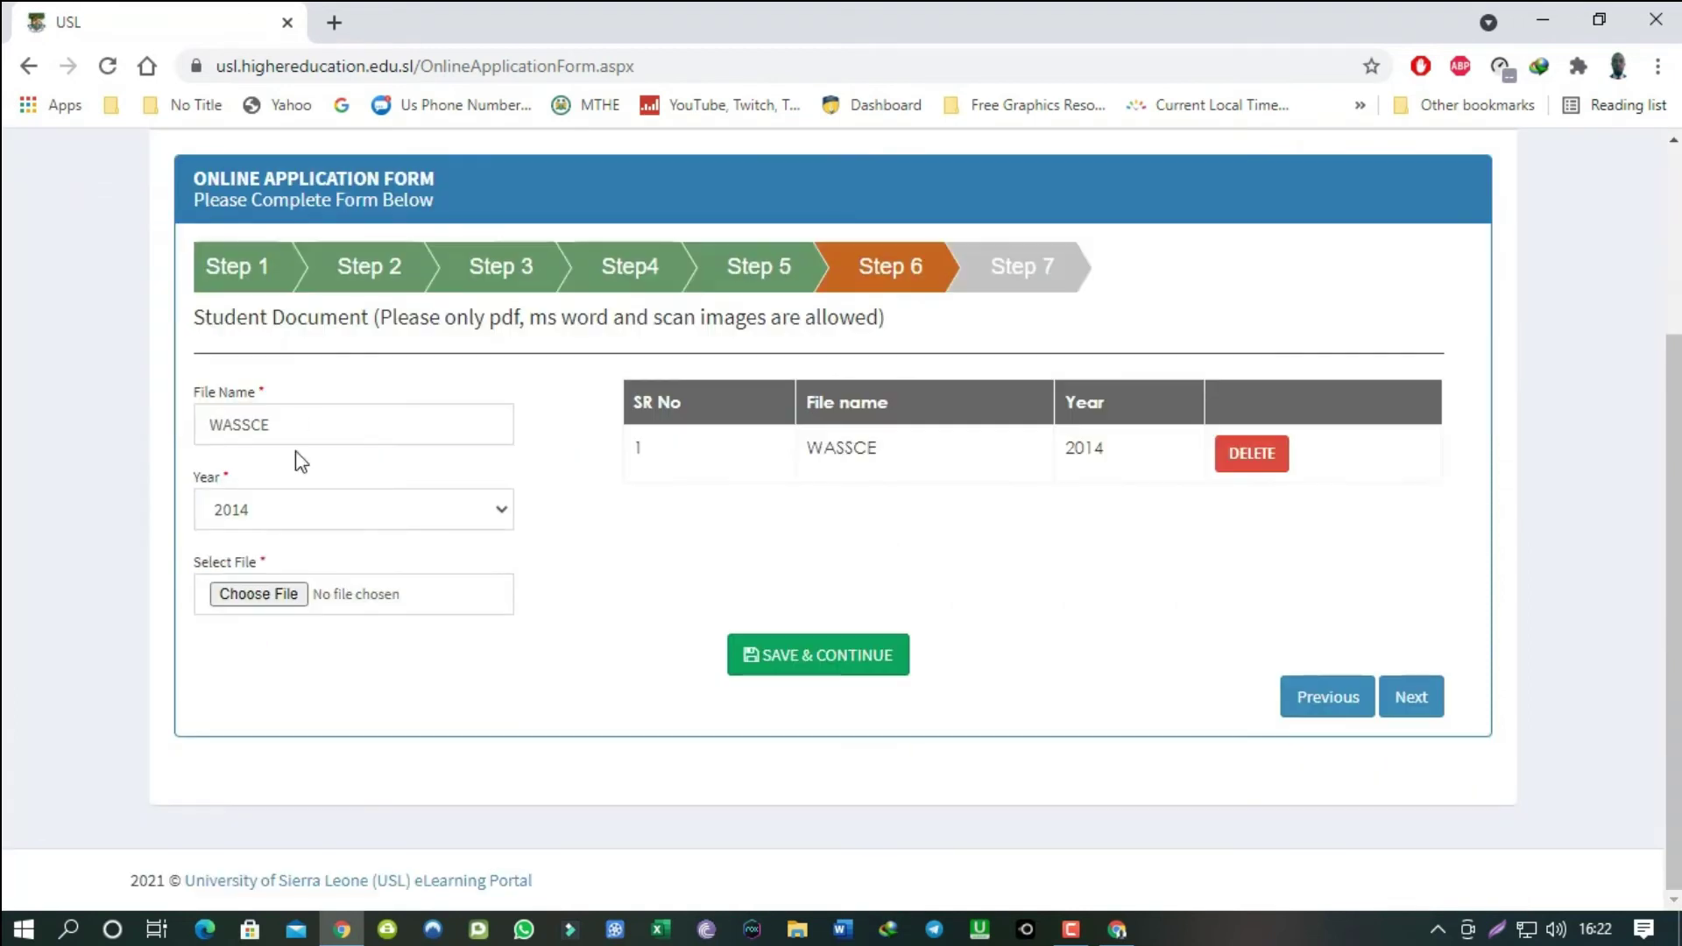
Add a Birth Certificate entry for 1990 with an image file attached.
double_click(300, 424)
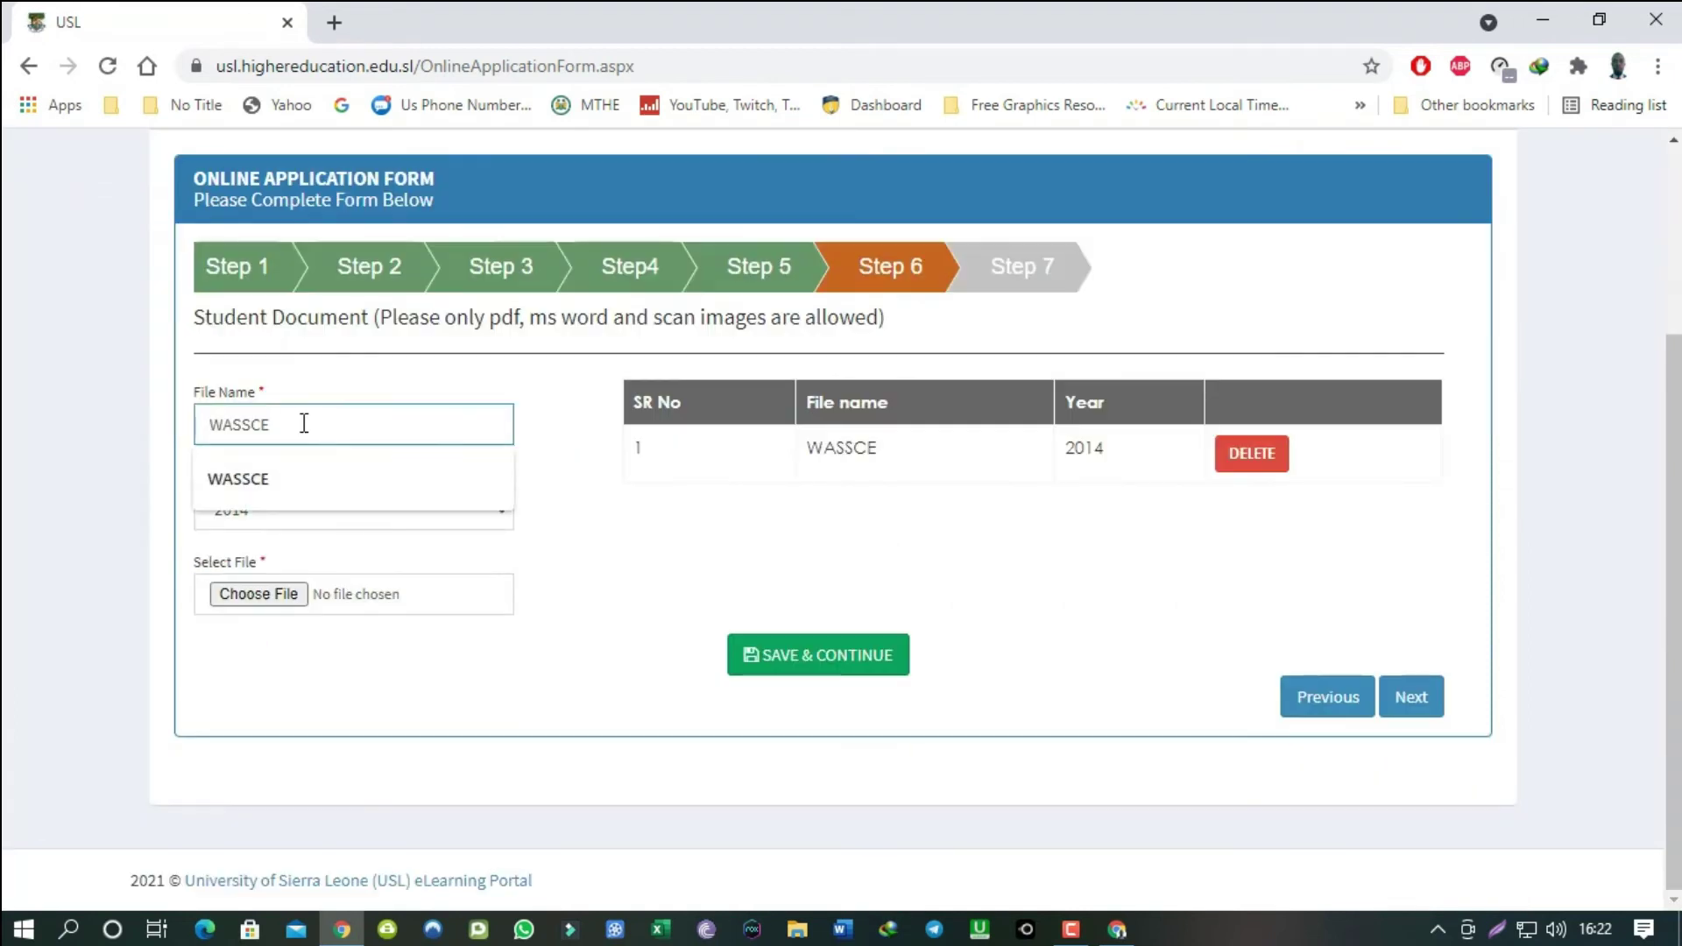
text(Birth Certificate)
click(386, 516)
click(259, 594)
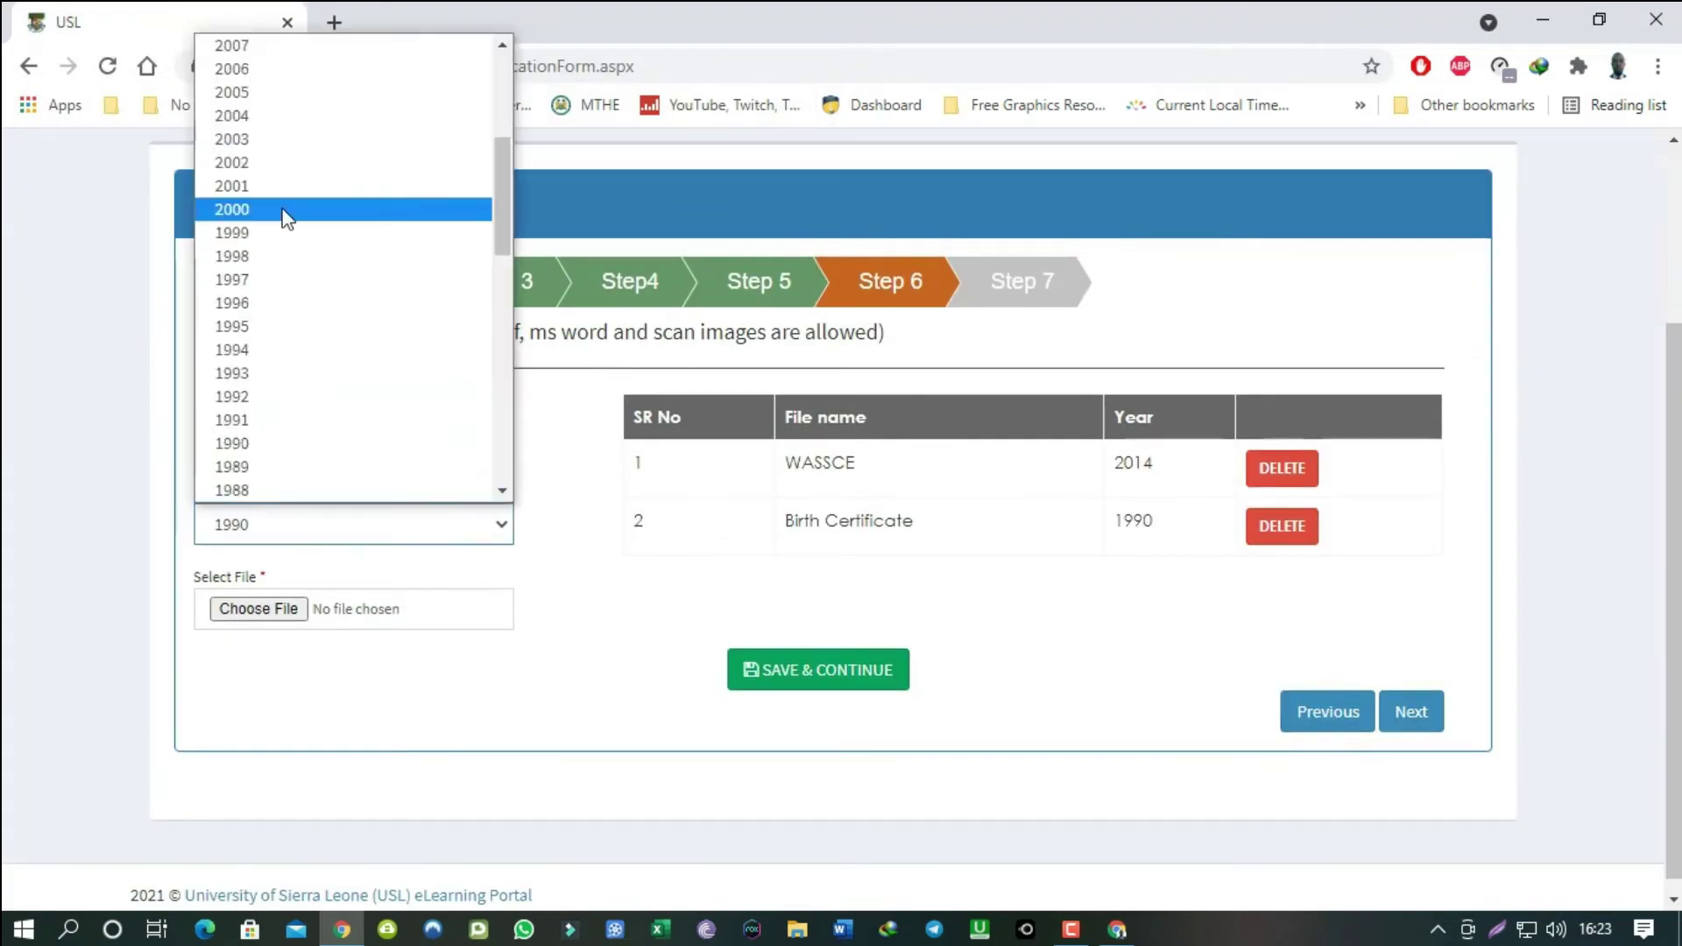
Add a Testimonial entry for 2015 with Acceptance of Offer.docx, save it, and continue to Step 7.
click(281, 214)
click(258, 608)
click(413, 450)
click(631, 552)
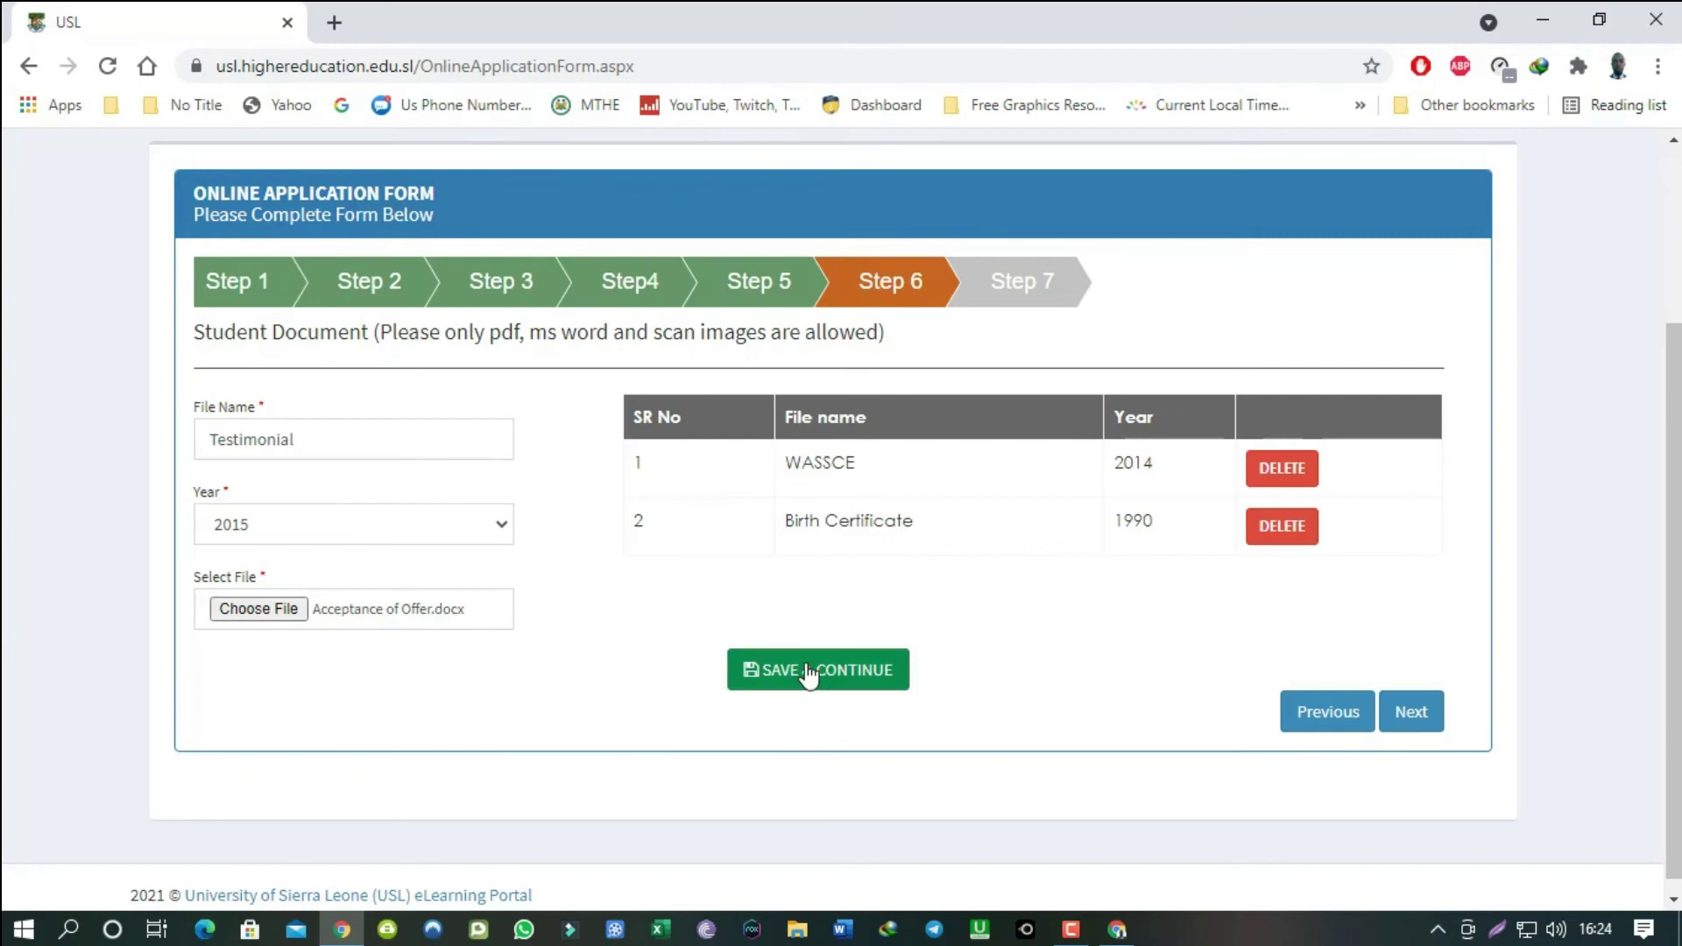
click(800, 671)
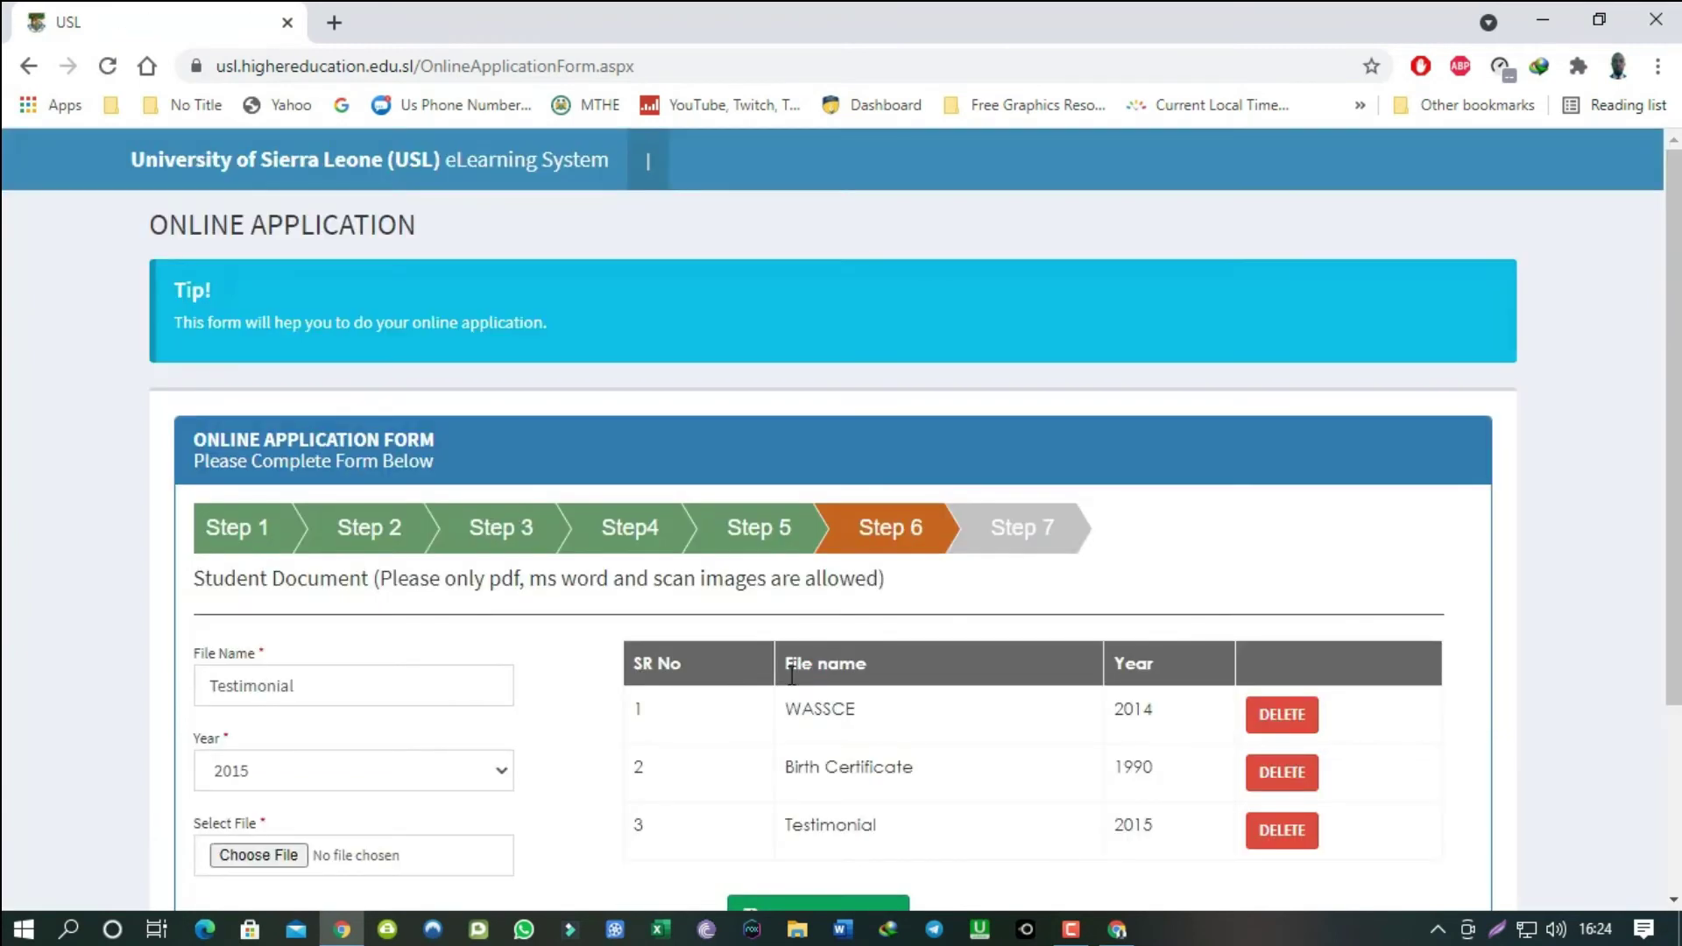
scroll(793, 700, down, 3)
scroll(791, 709, down, 1)
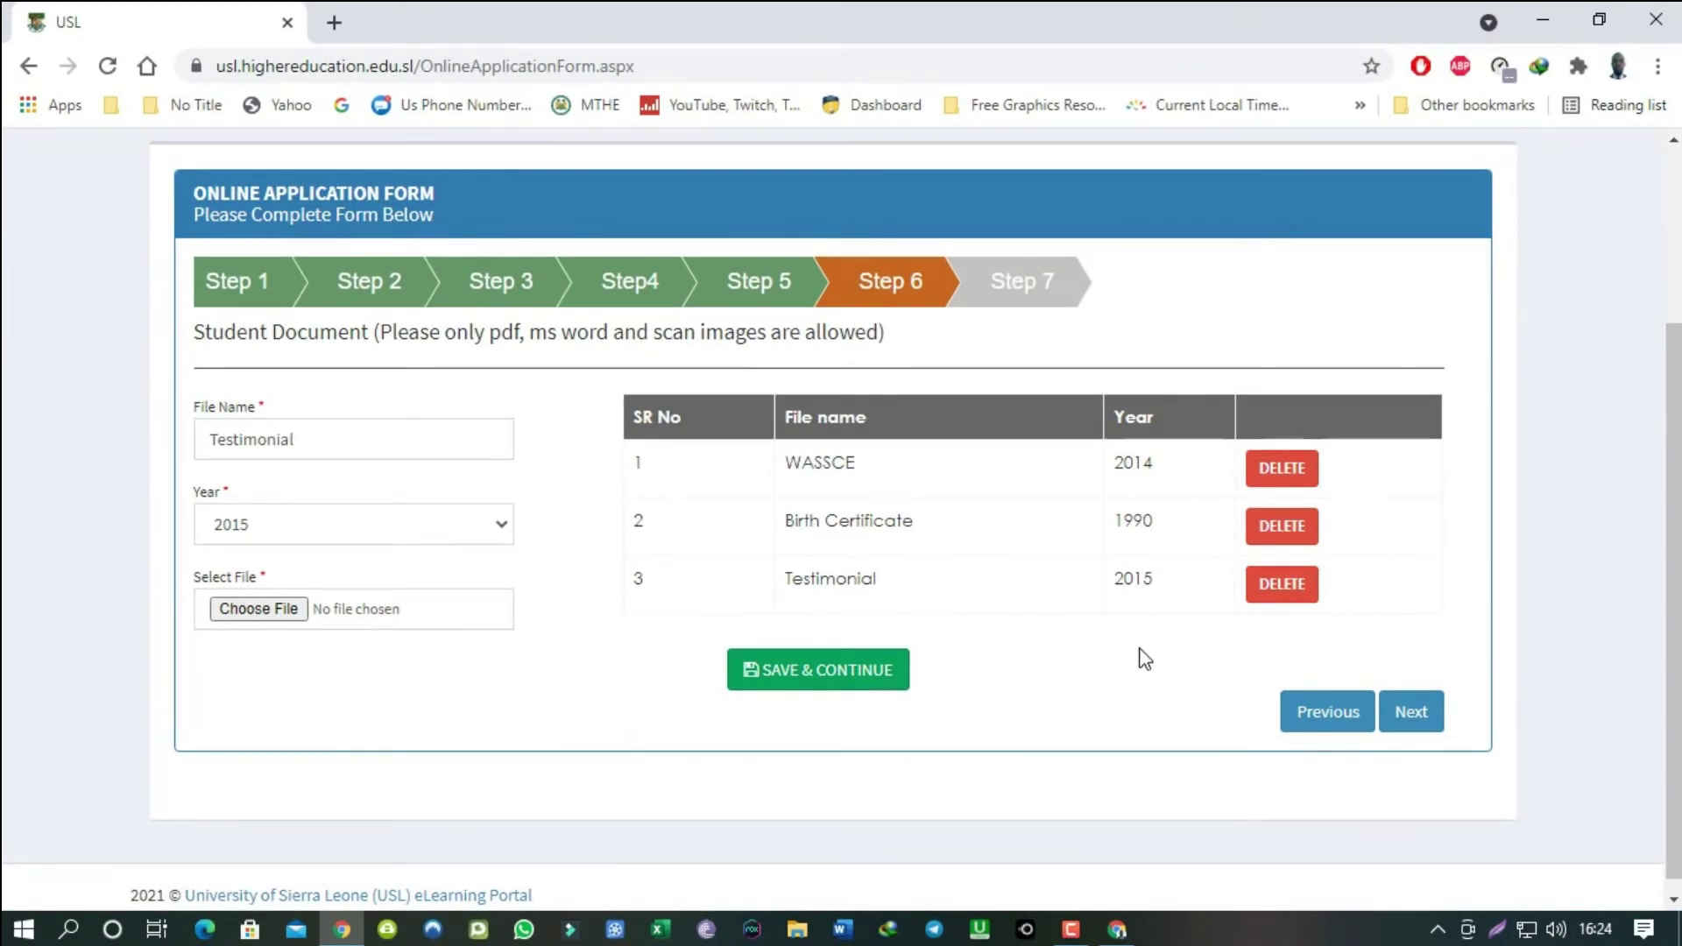
click(1424, 712)
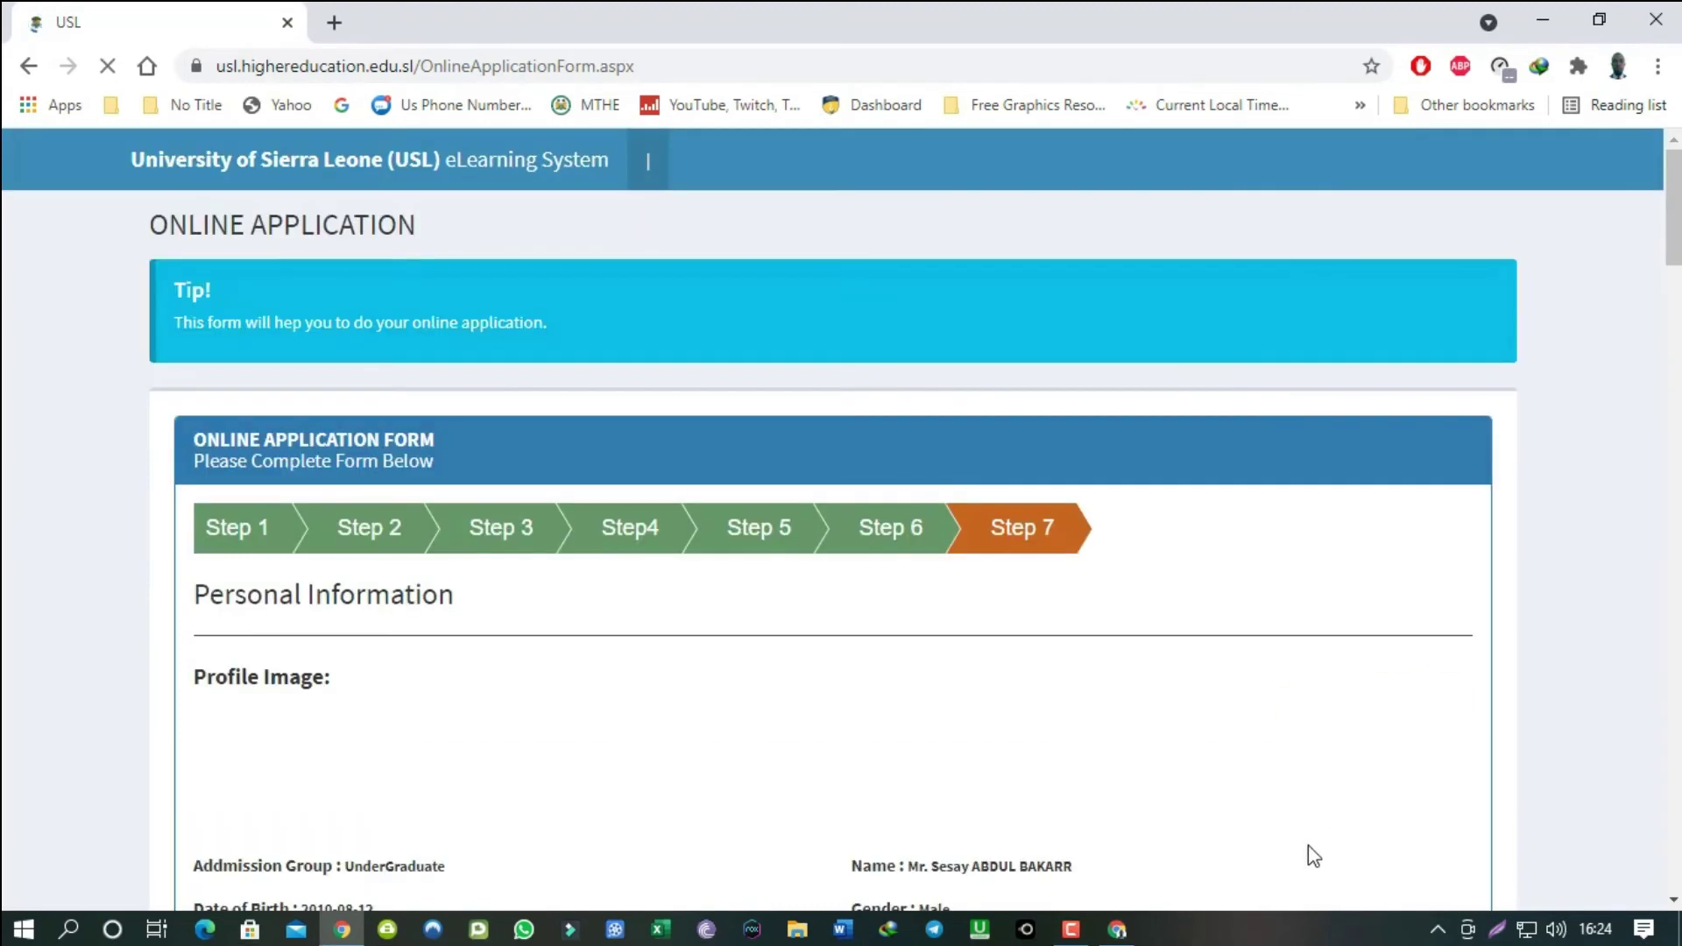
scroll(799, 648, down, 2)
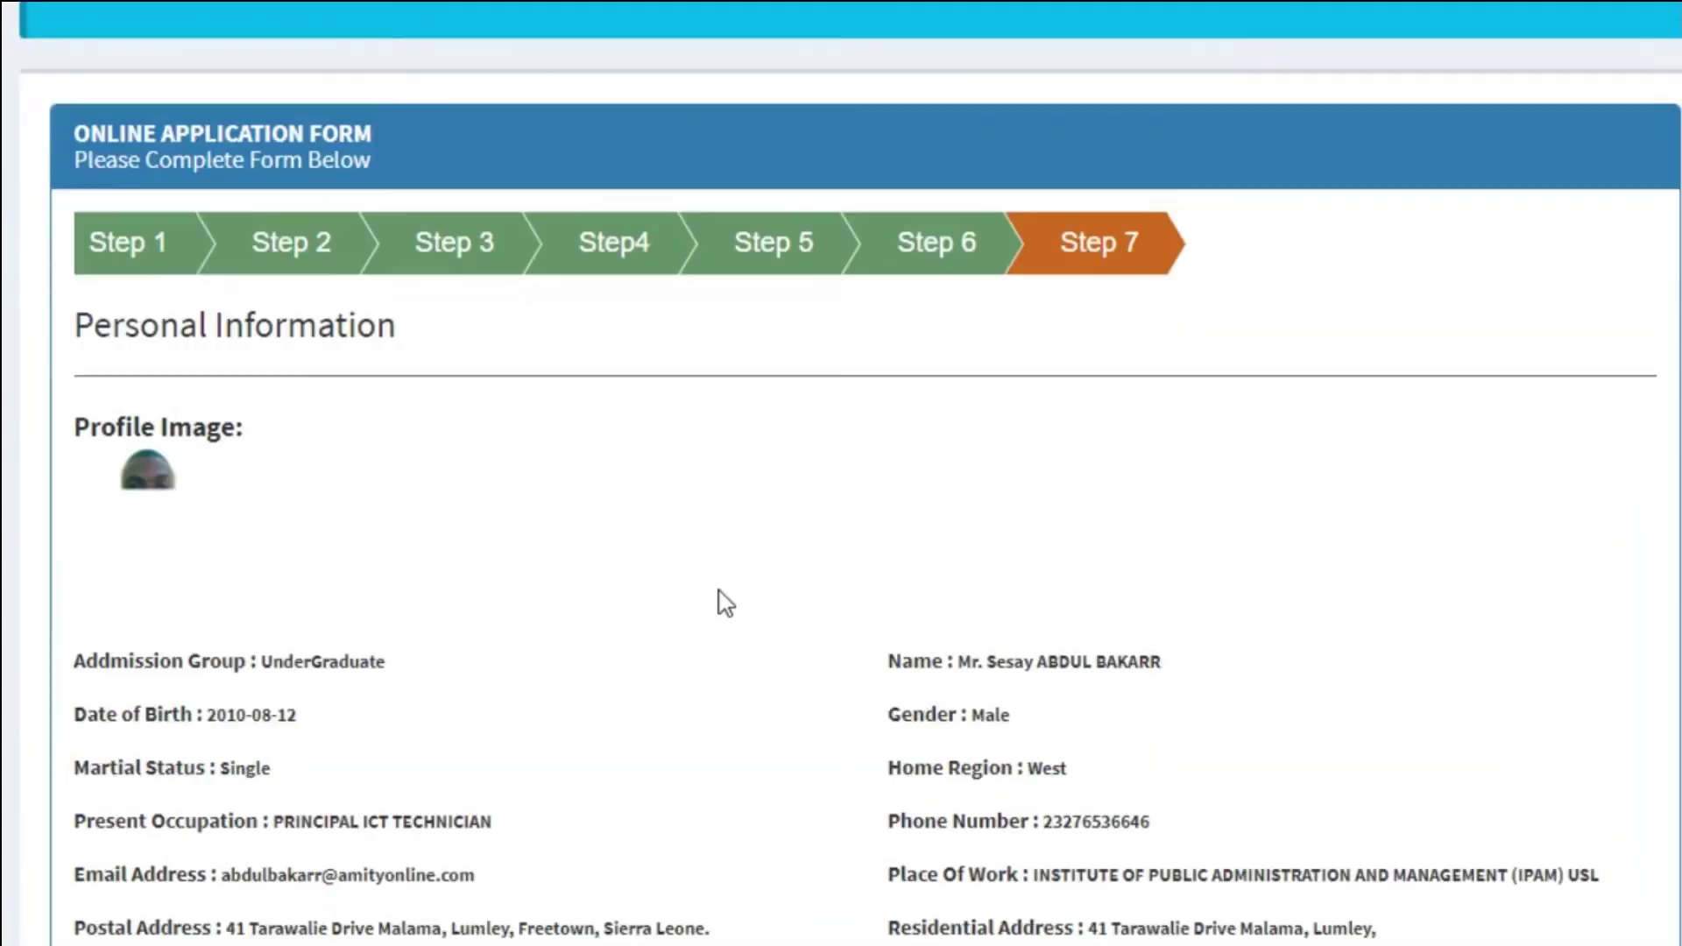
scroll(725, 602, down, 1)
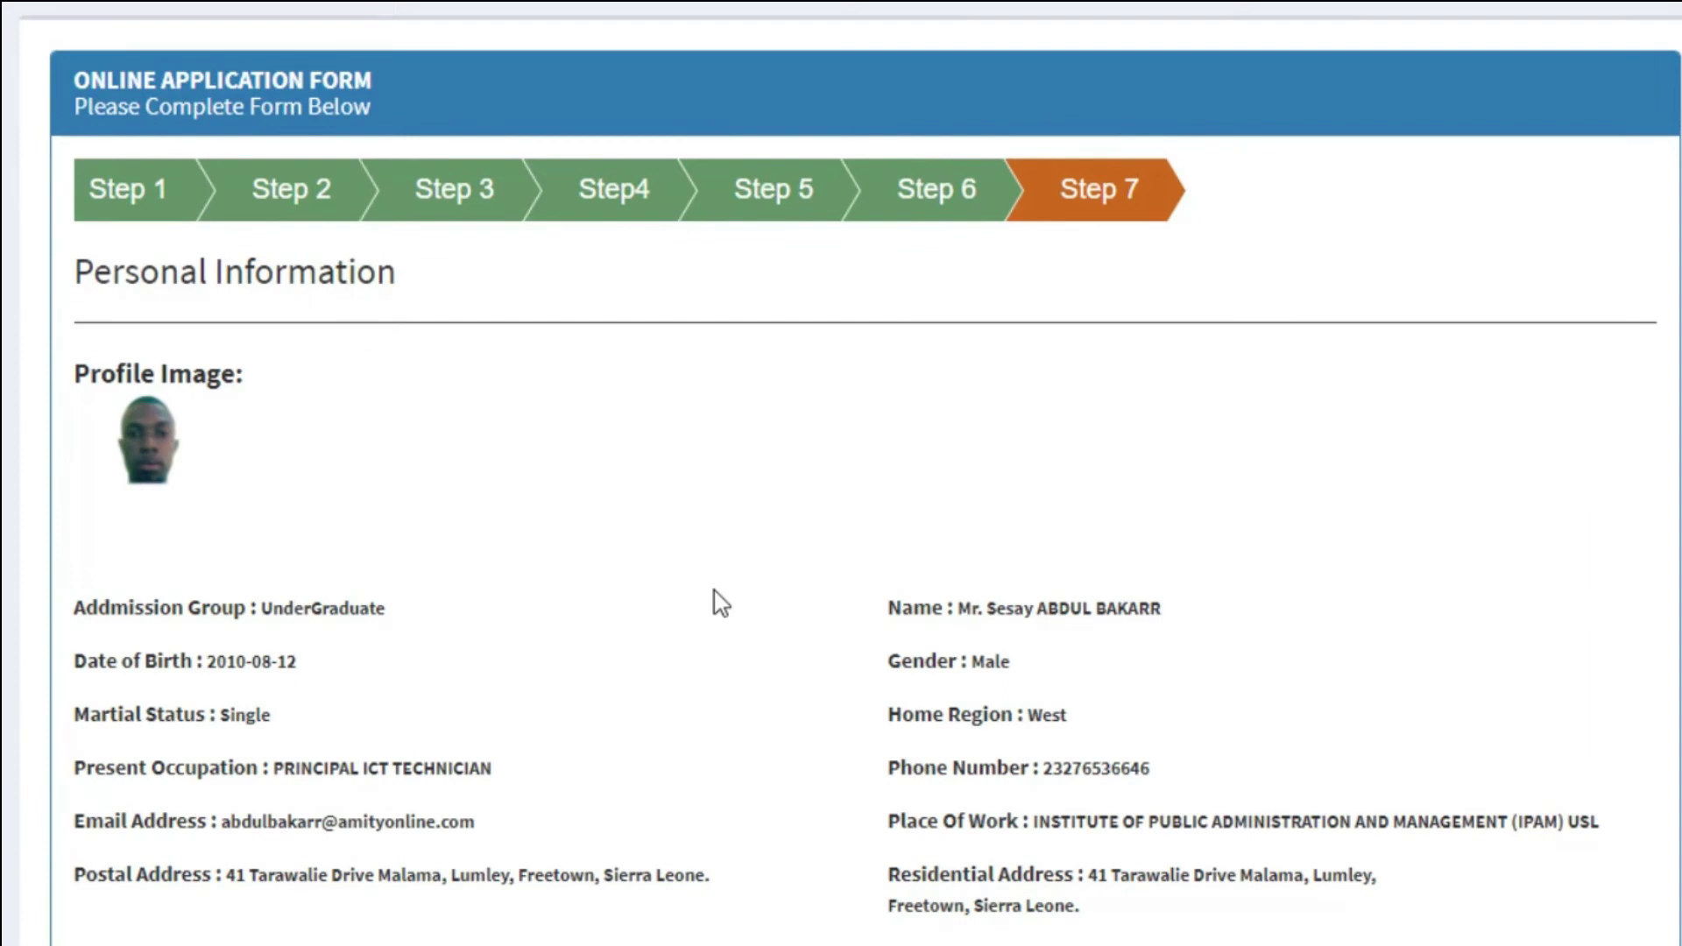
scroll(720, 602, down, 3)
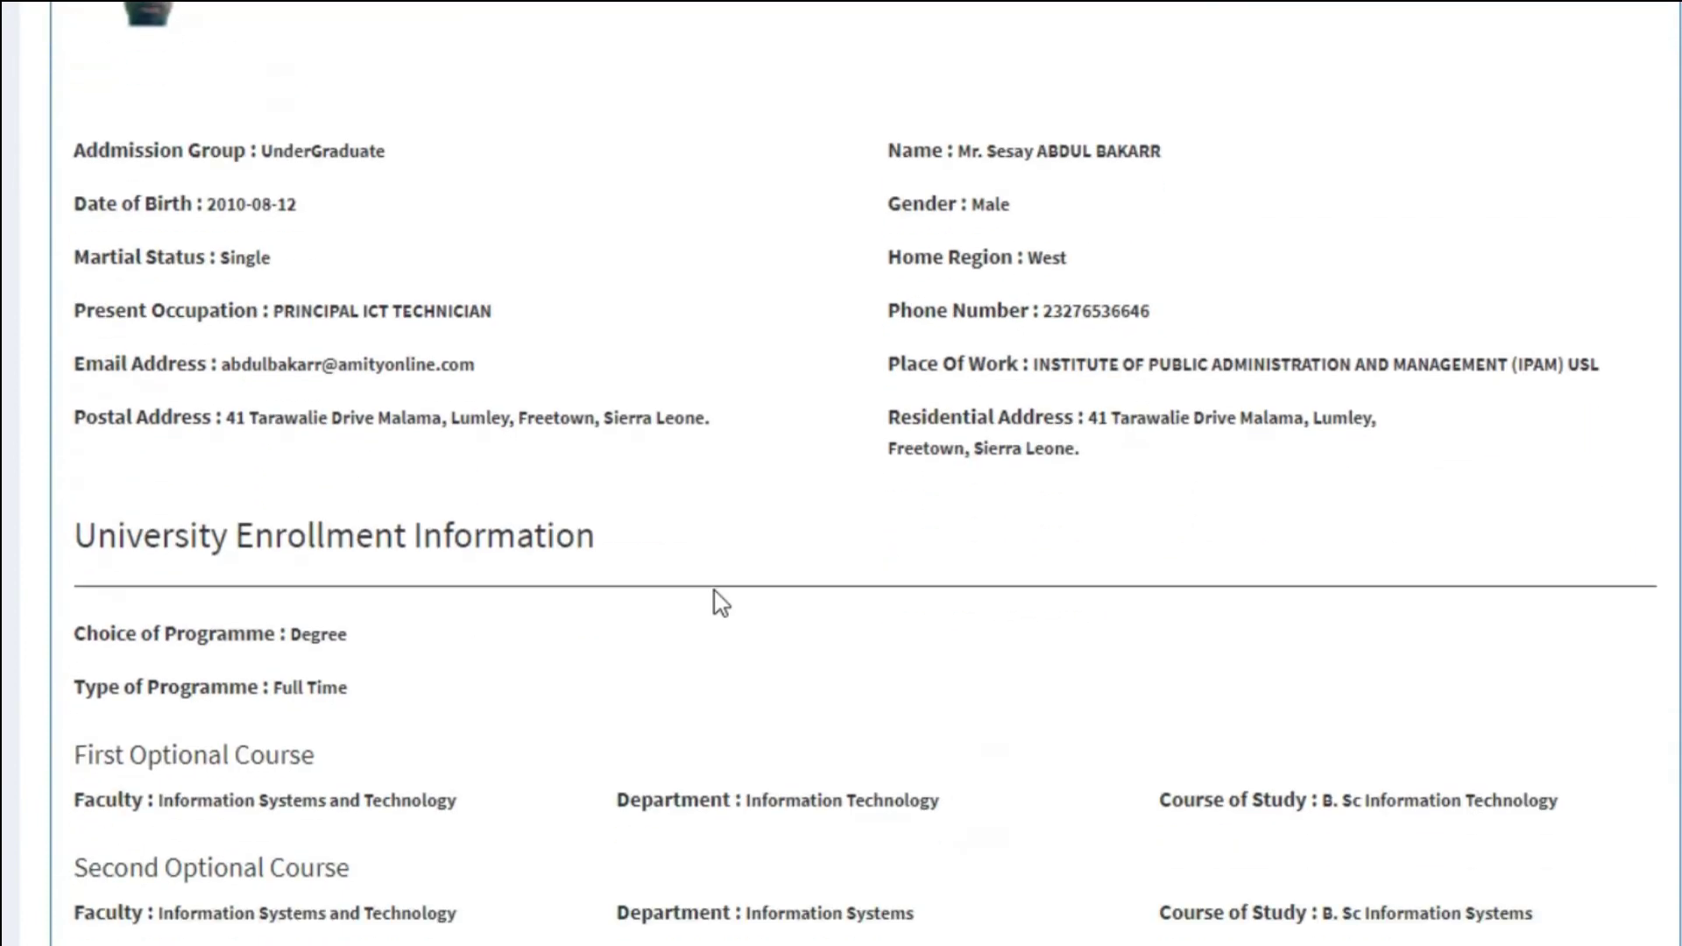
drag(251, 150, 386, 150)
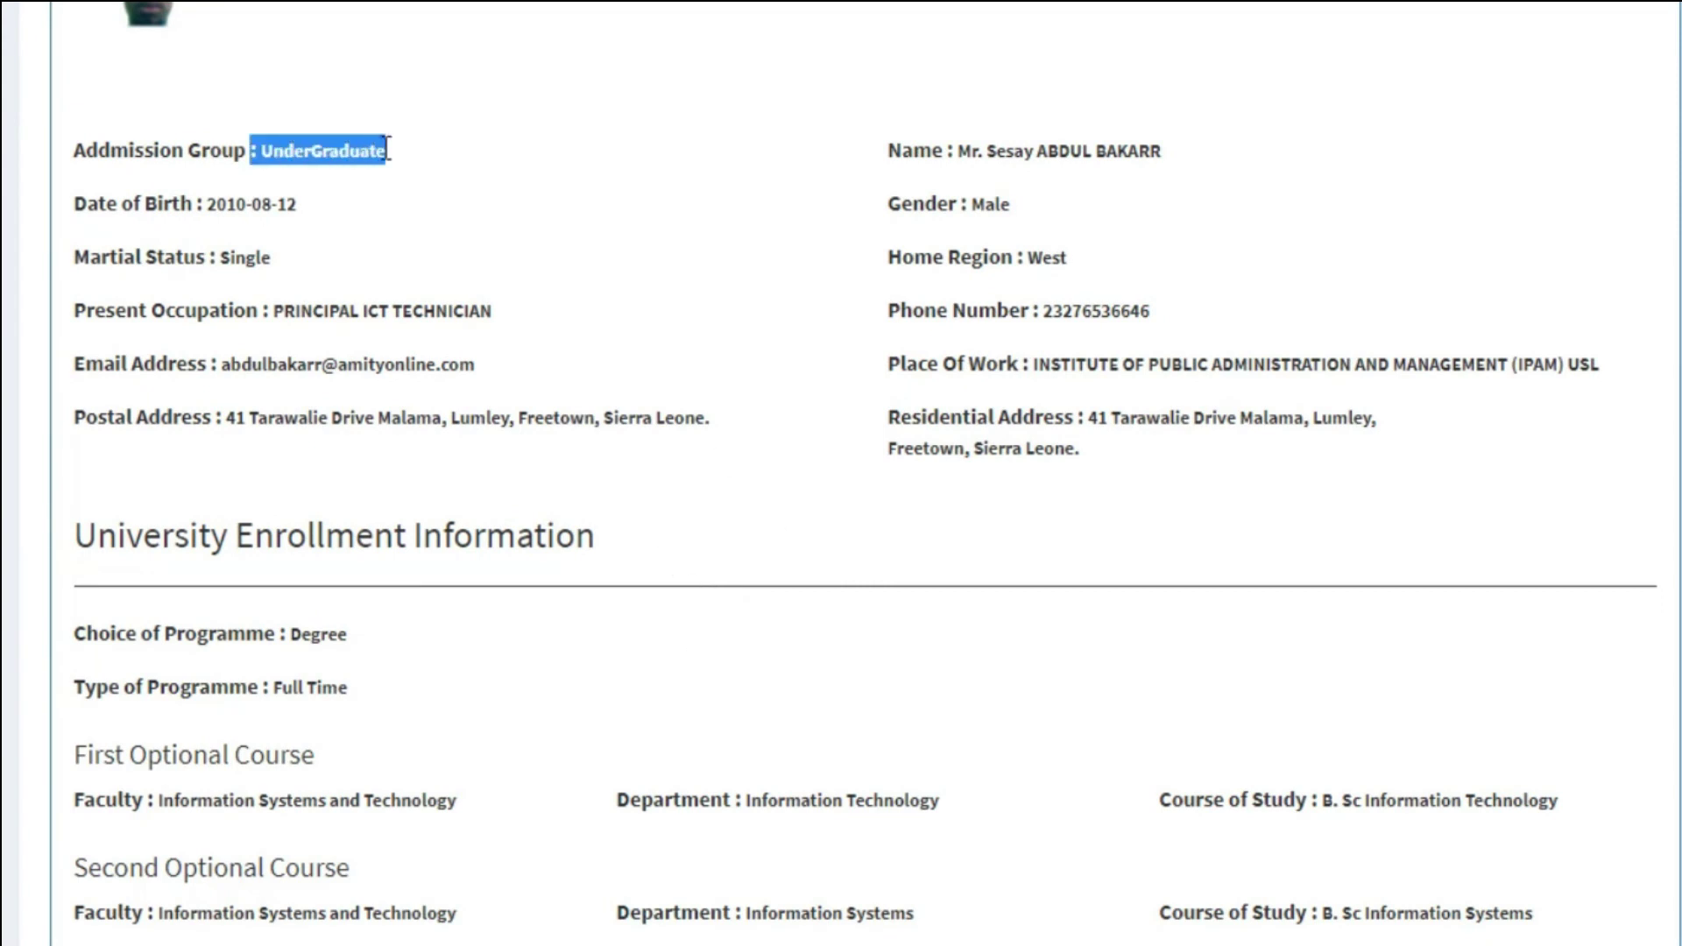
drag(958, 151, 1163, 151)
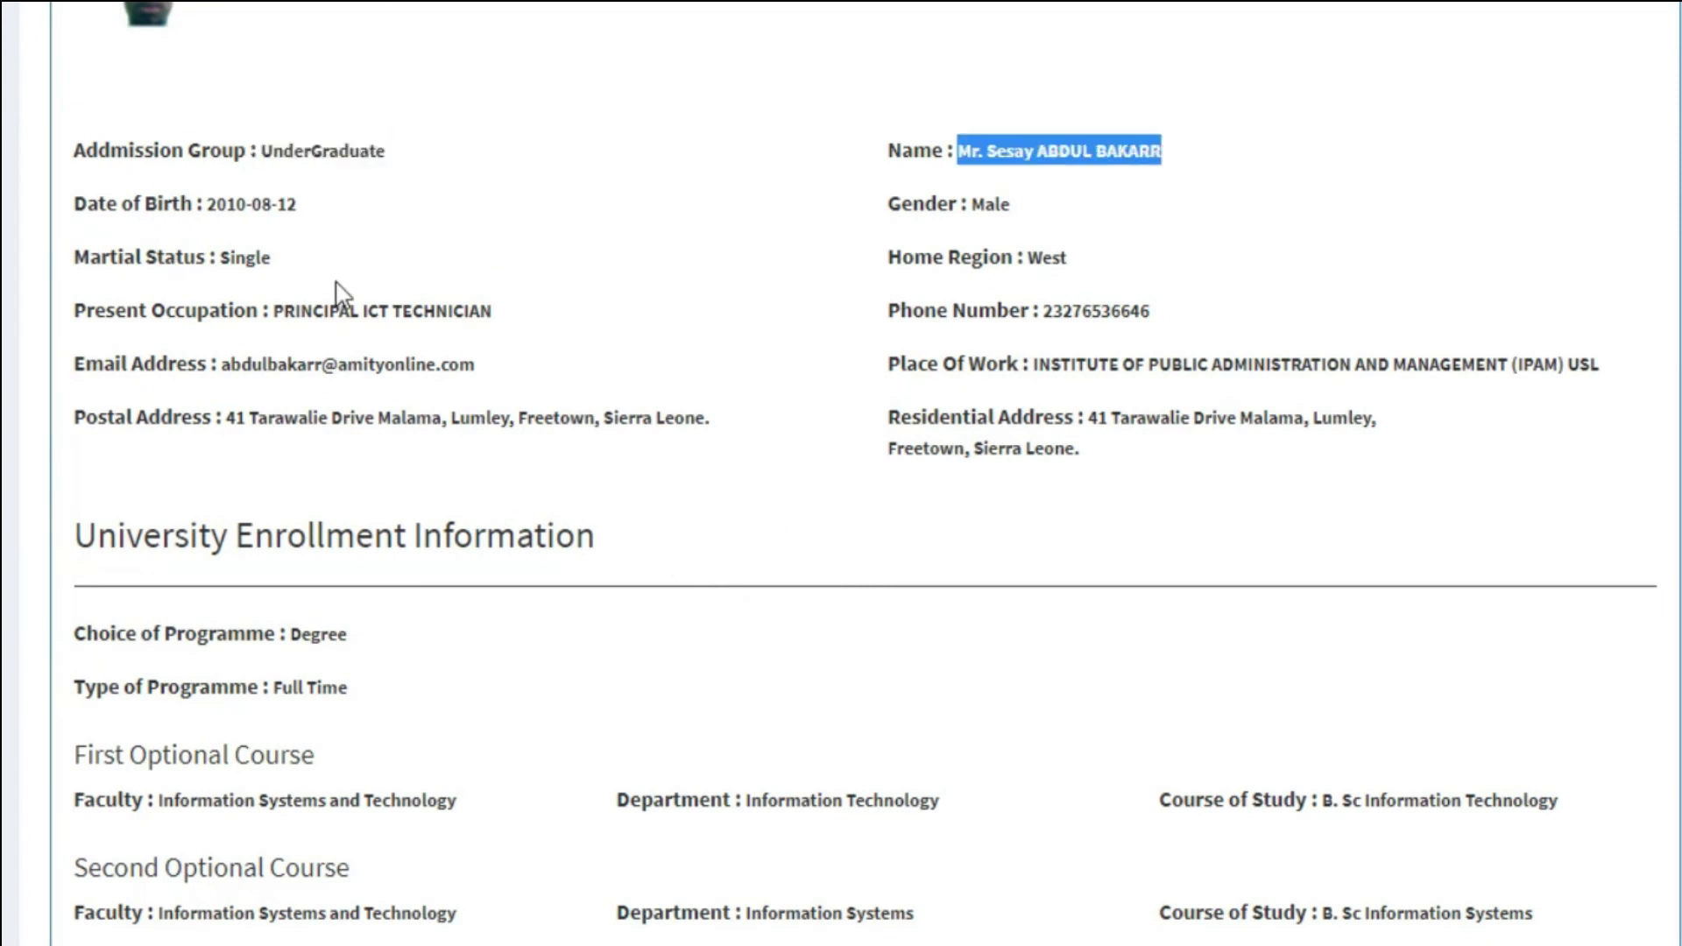
drag(198, 203, 298, 203)
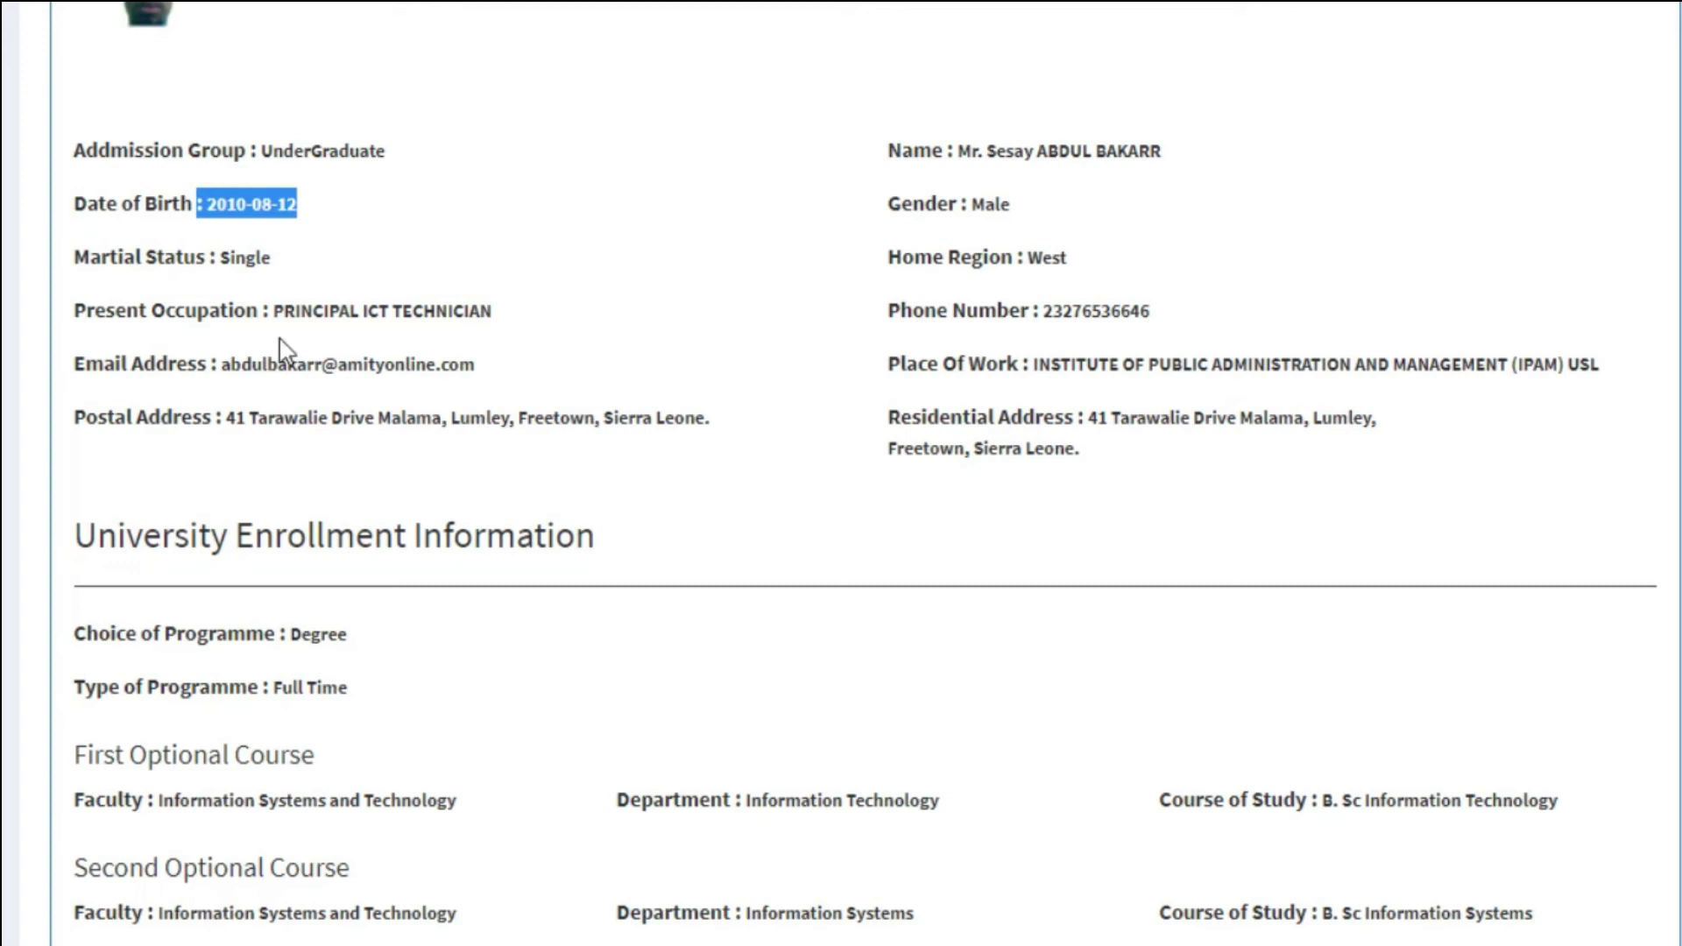
drag(273, 314, 499, 323)
click(707, 346)
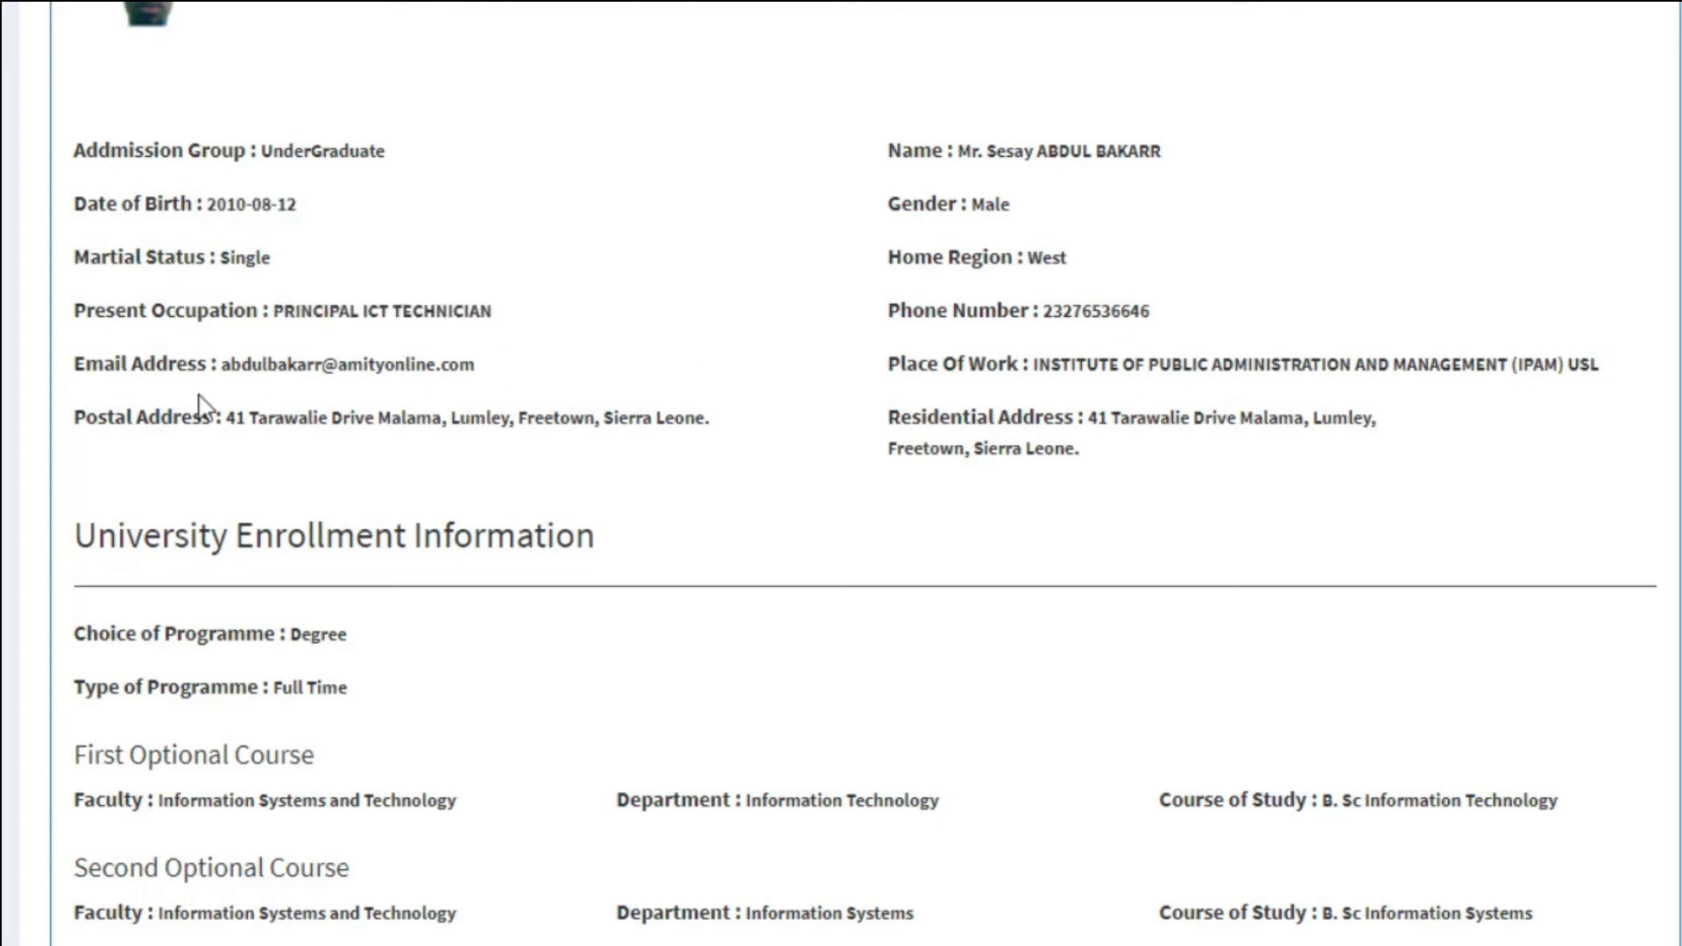
drag(226, 414, 705, 413)
scroll(1043, 438, down, 5)
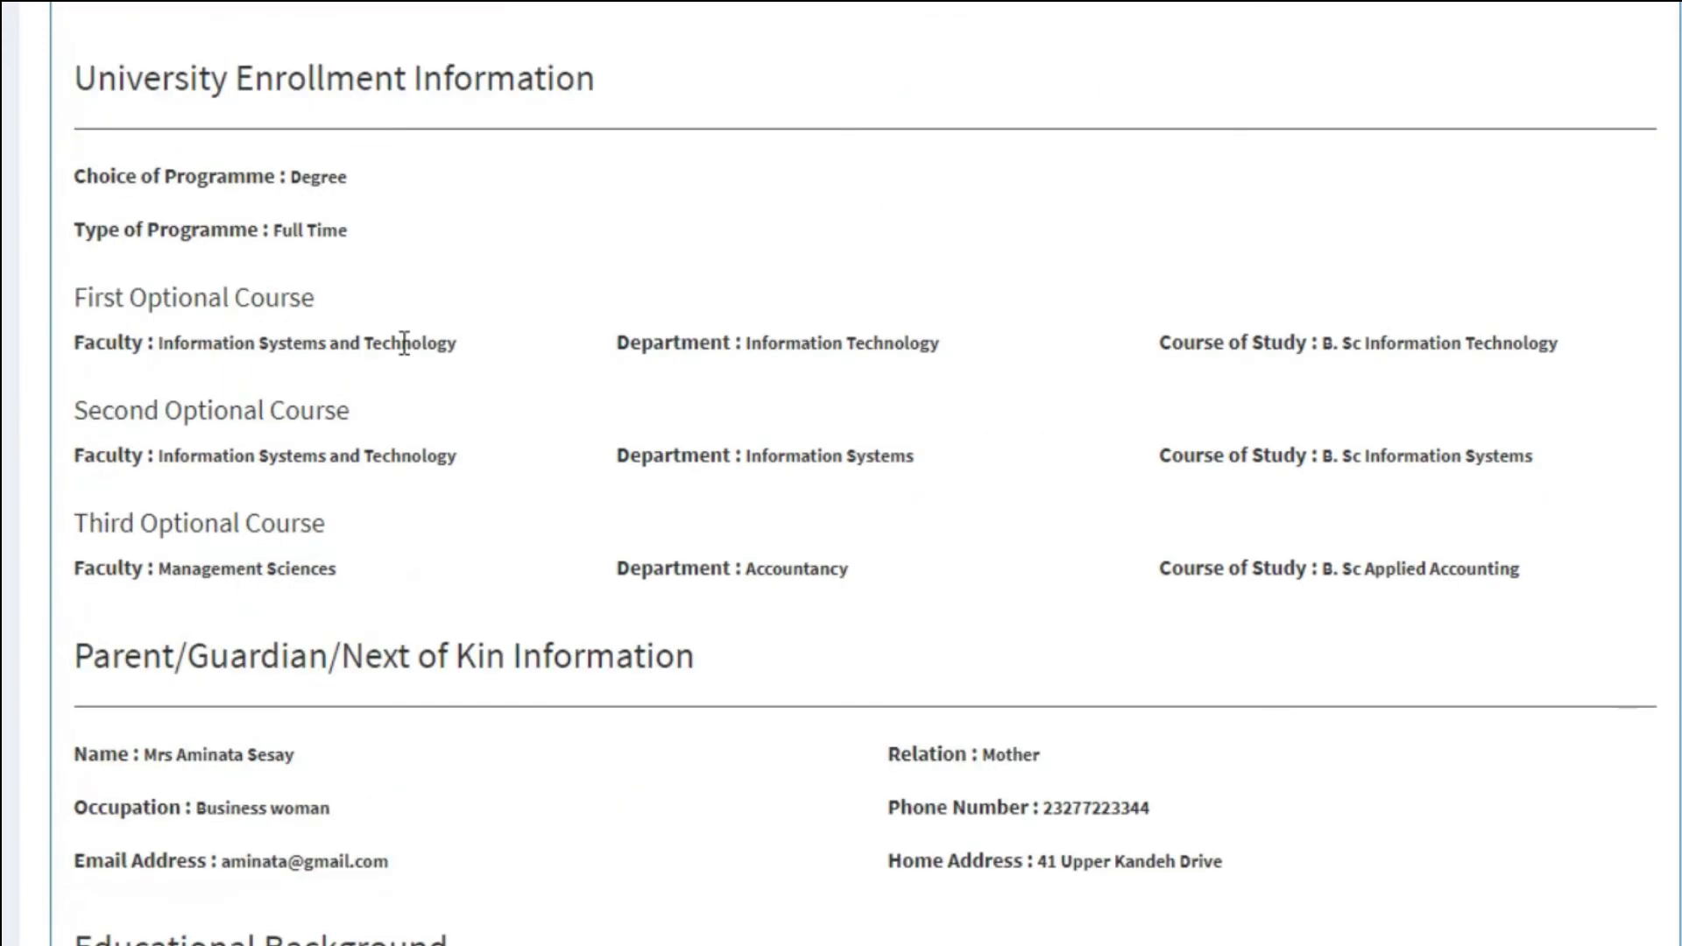
scroll(793, 618, down, 5)
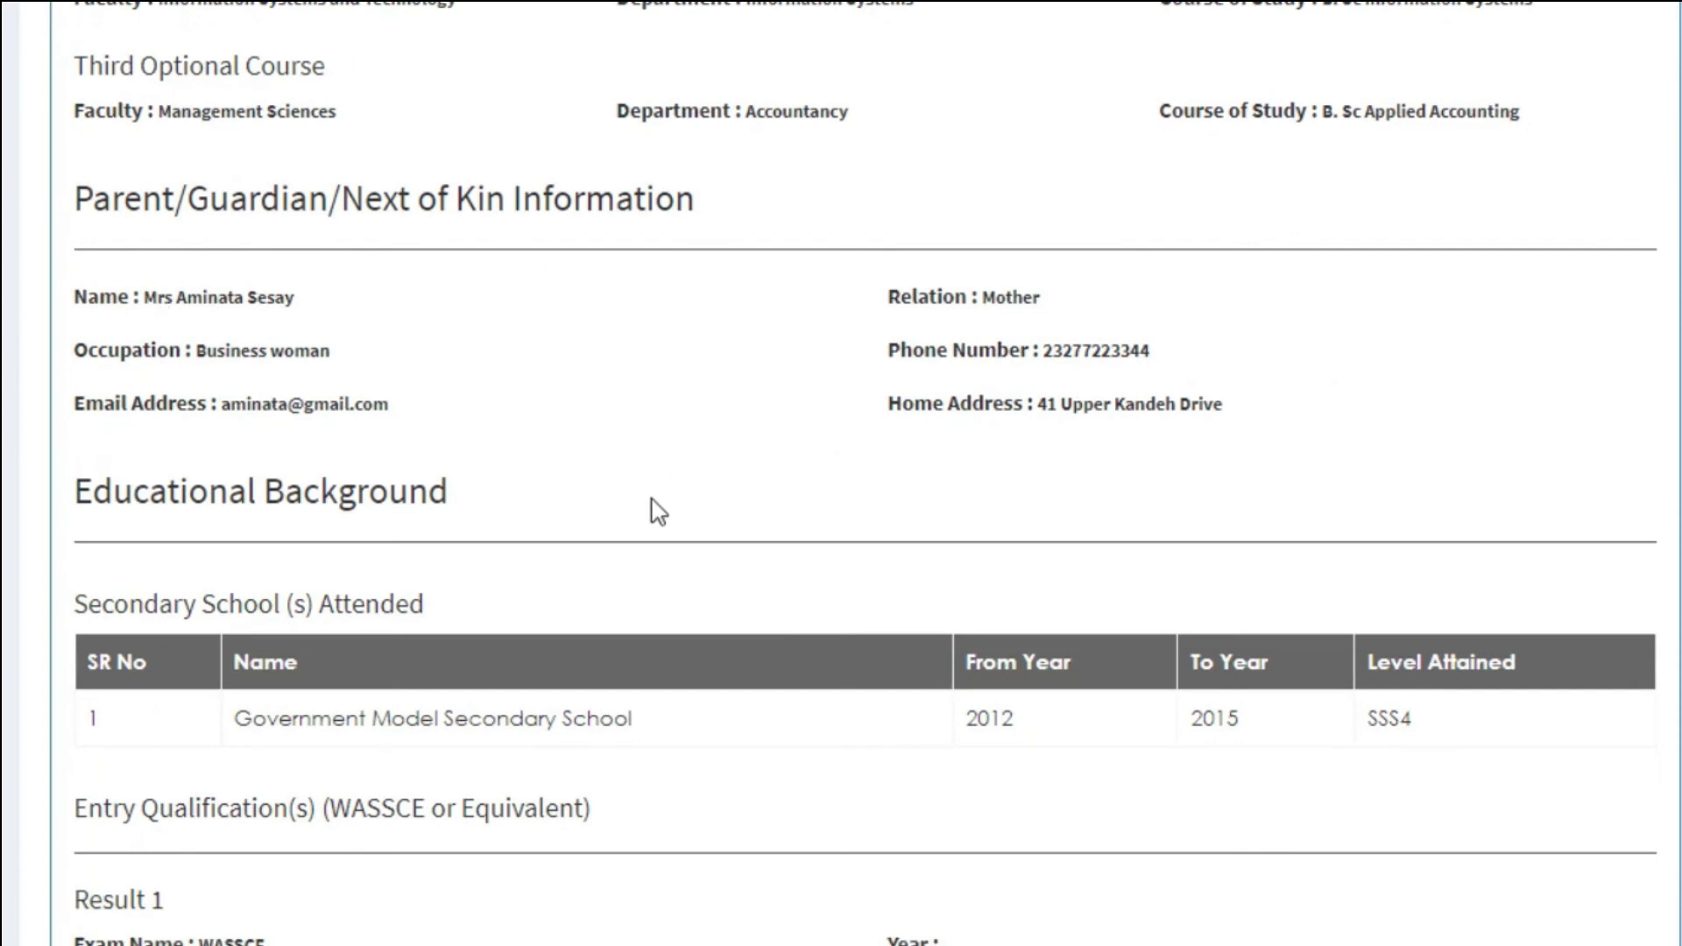
scroll(471, 421, down, 7)
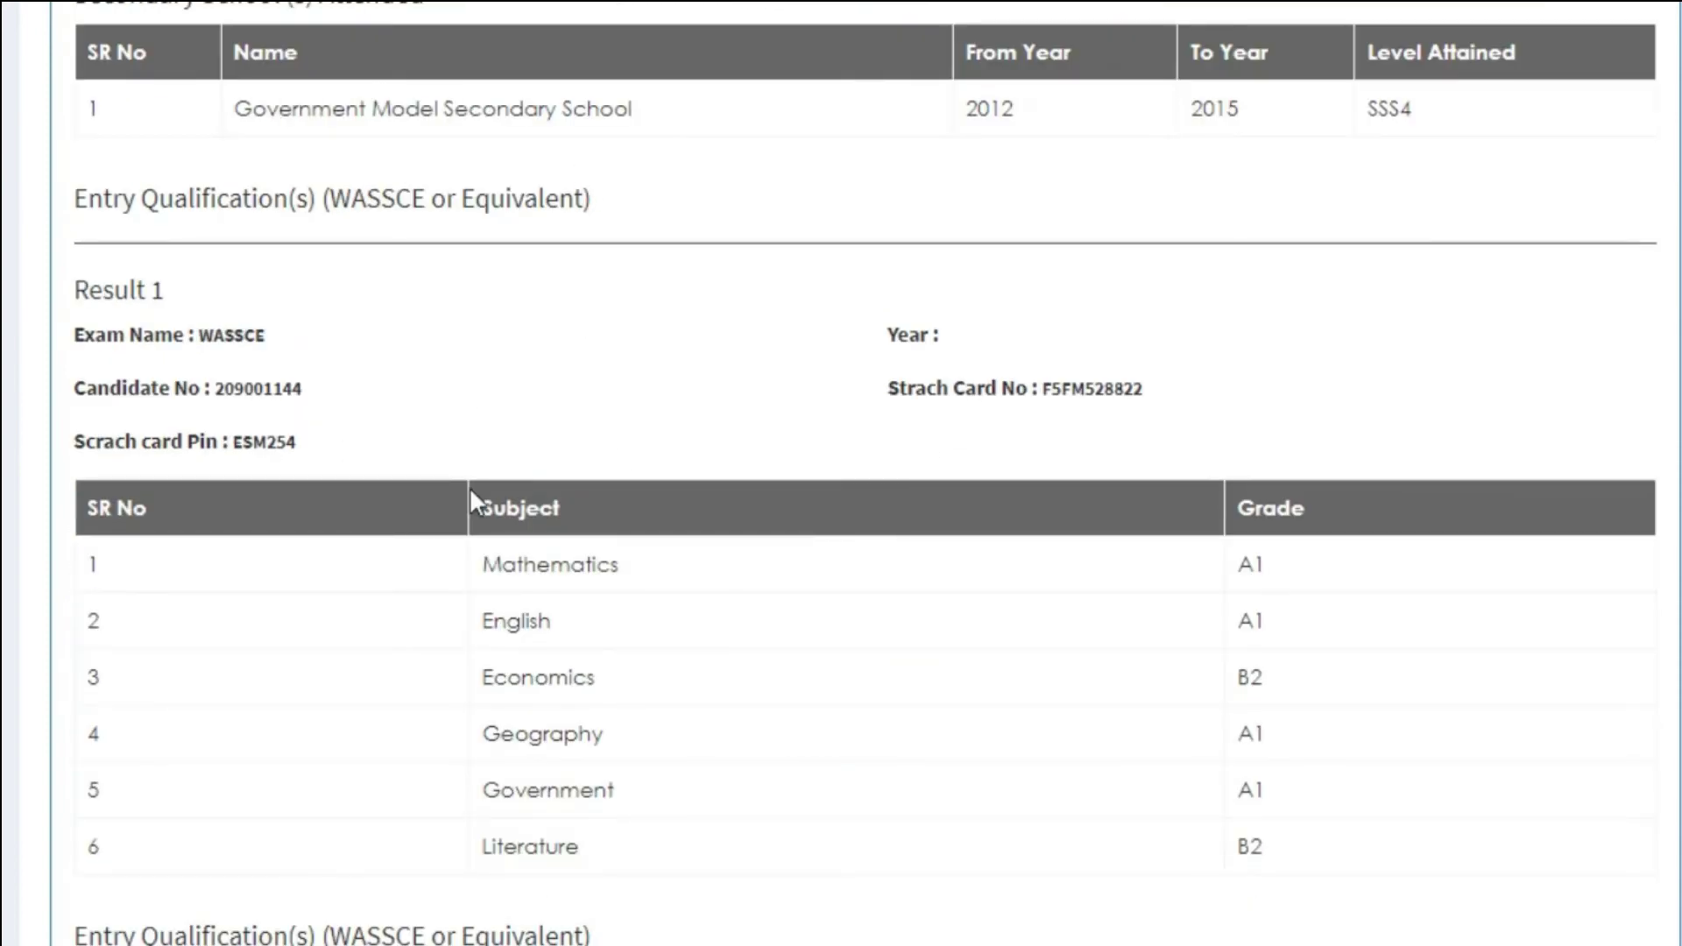
scroll(470, 499, down, 3)
scroll(808, 499, down, 17)
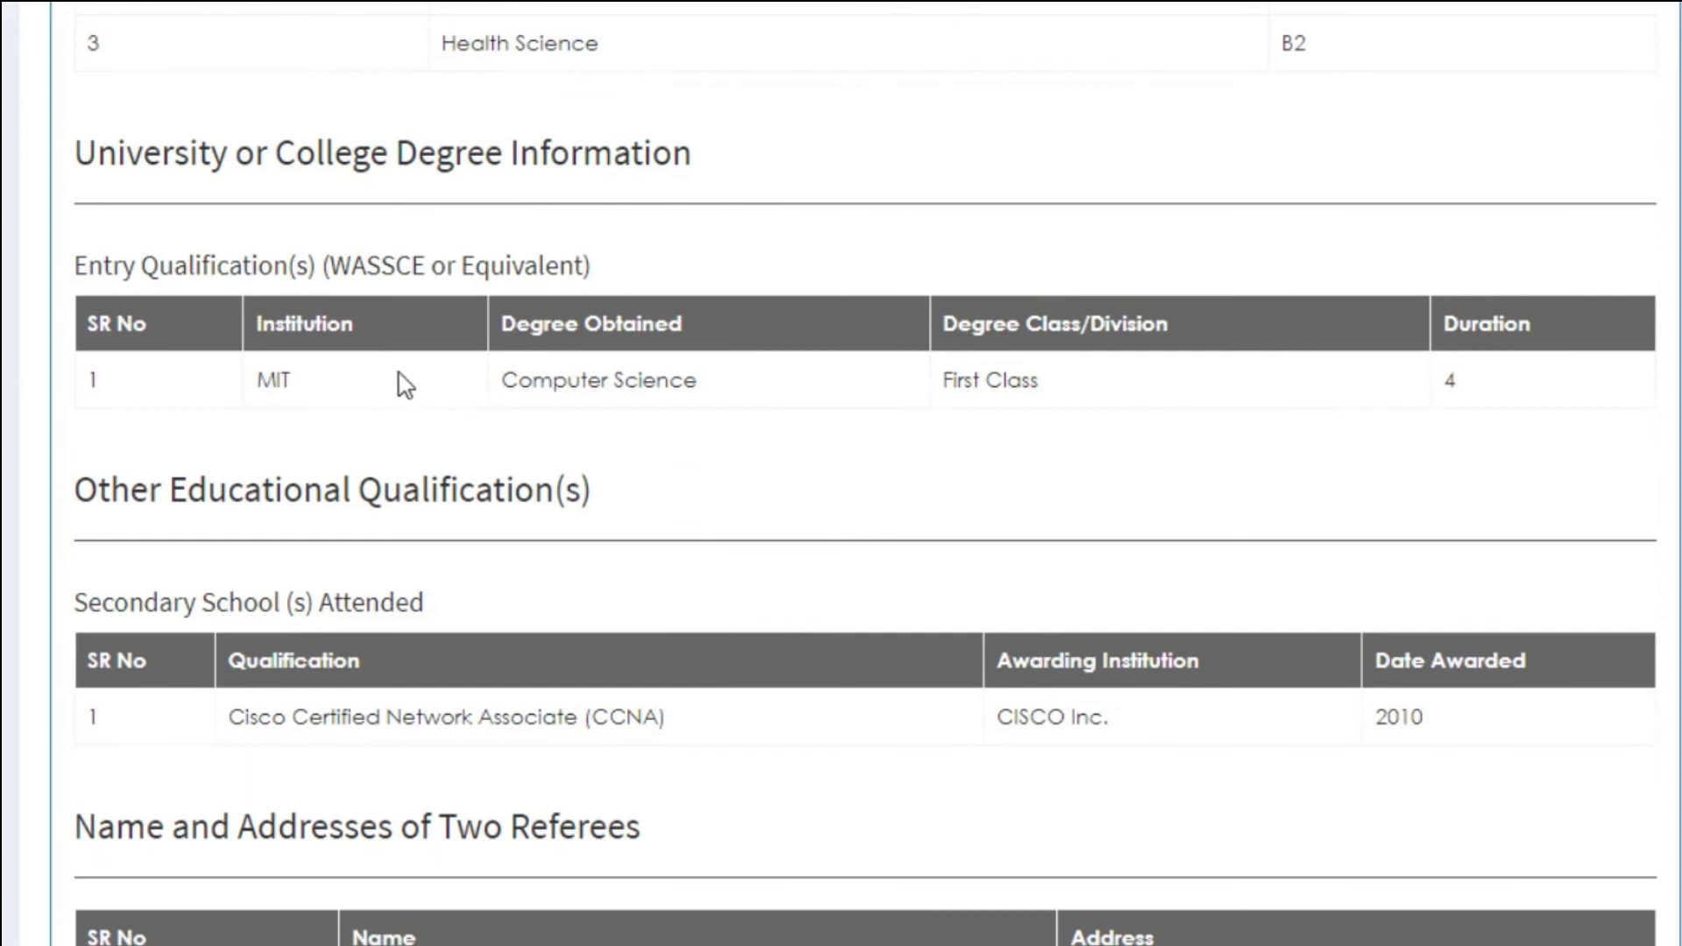
scroll(627, 669, down, 5)
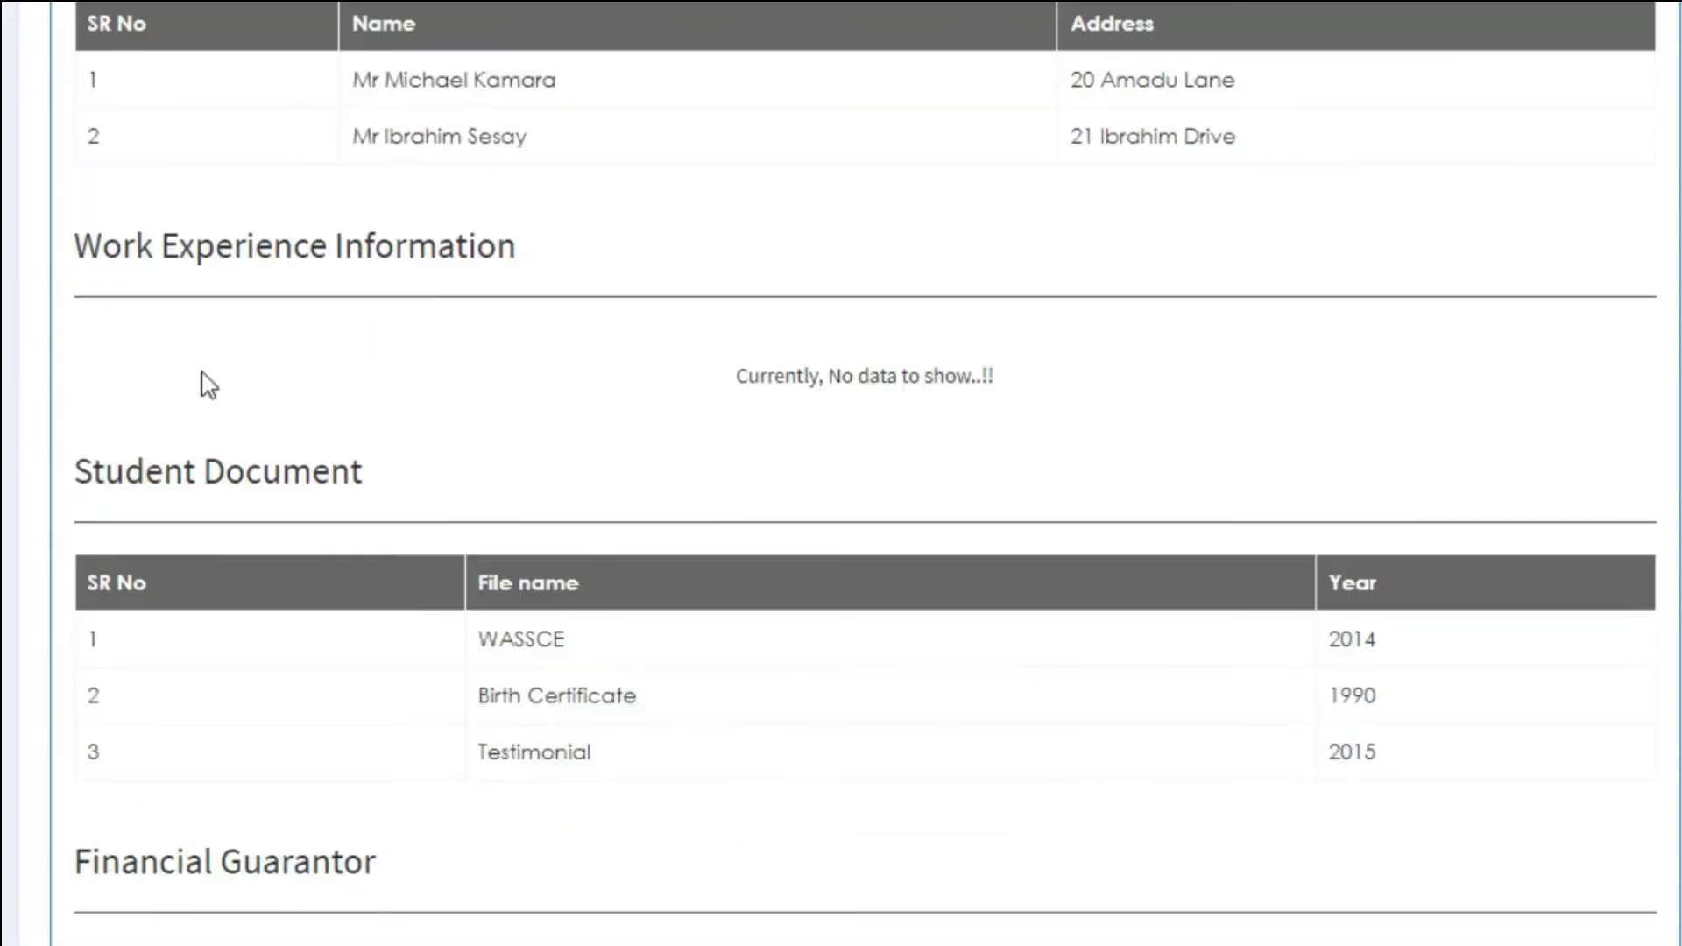
scroll(199, 379, down, 3)
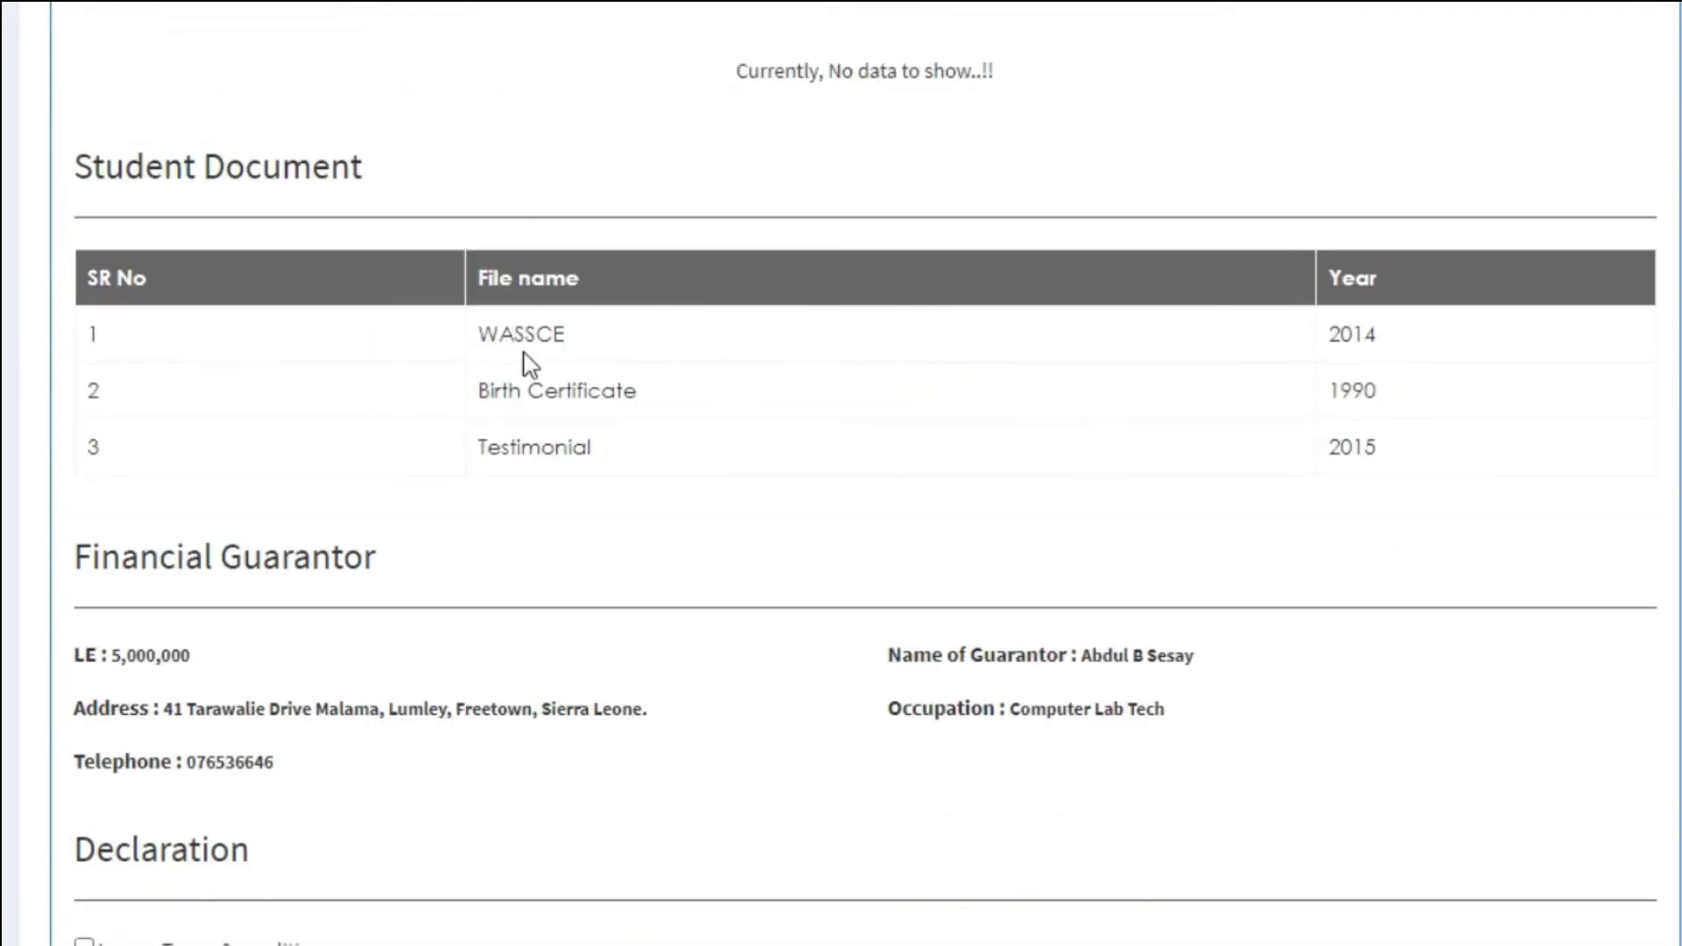
drag(491, 385, 639, 398)
drag(637, 473, 462, 439)
click(639, 555)
scroll(639, 555, down, 3)
double_click(131, 351)
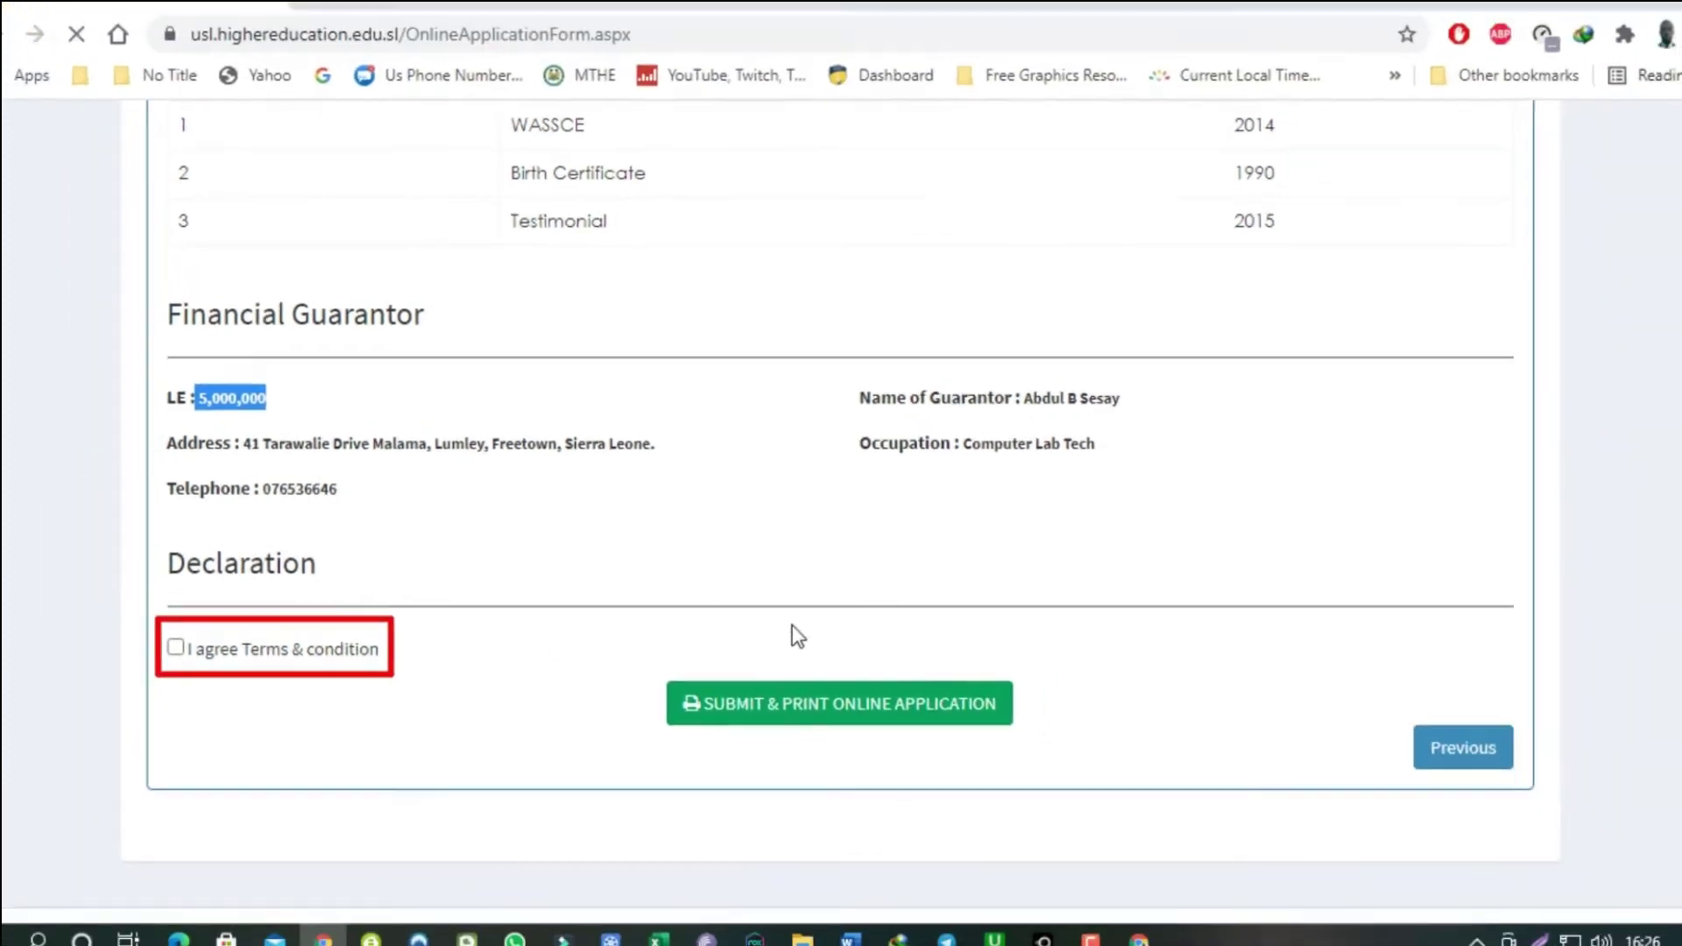
Tick 'I agree Terms & condition' after the submit attempt warns it is required.
click(811, 707)
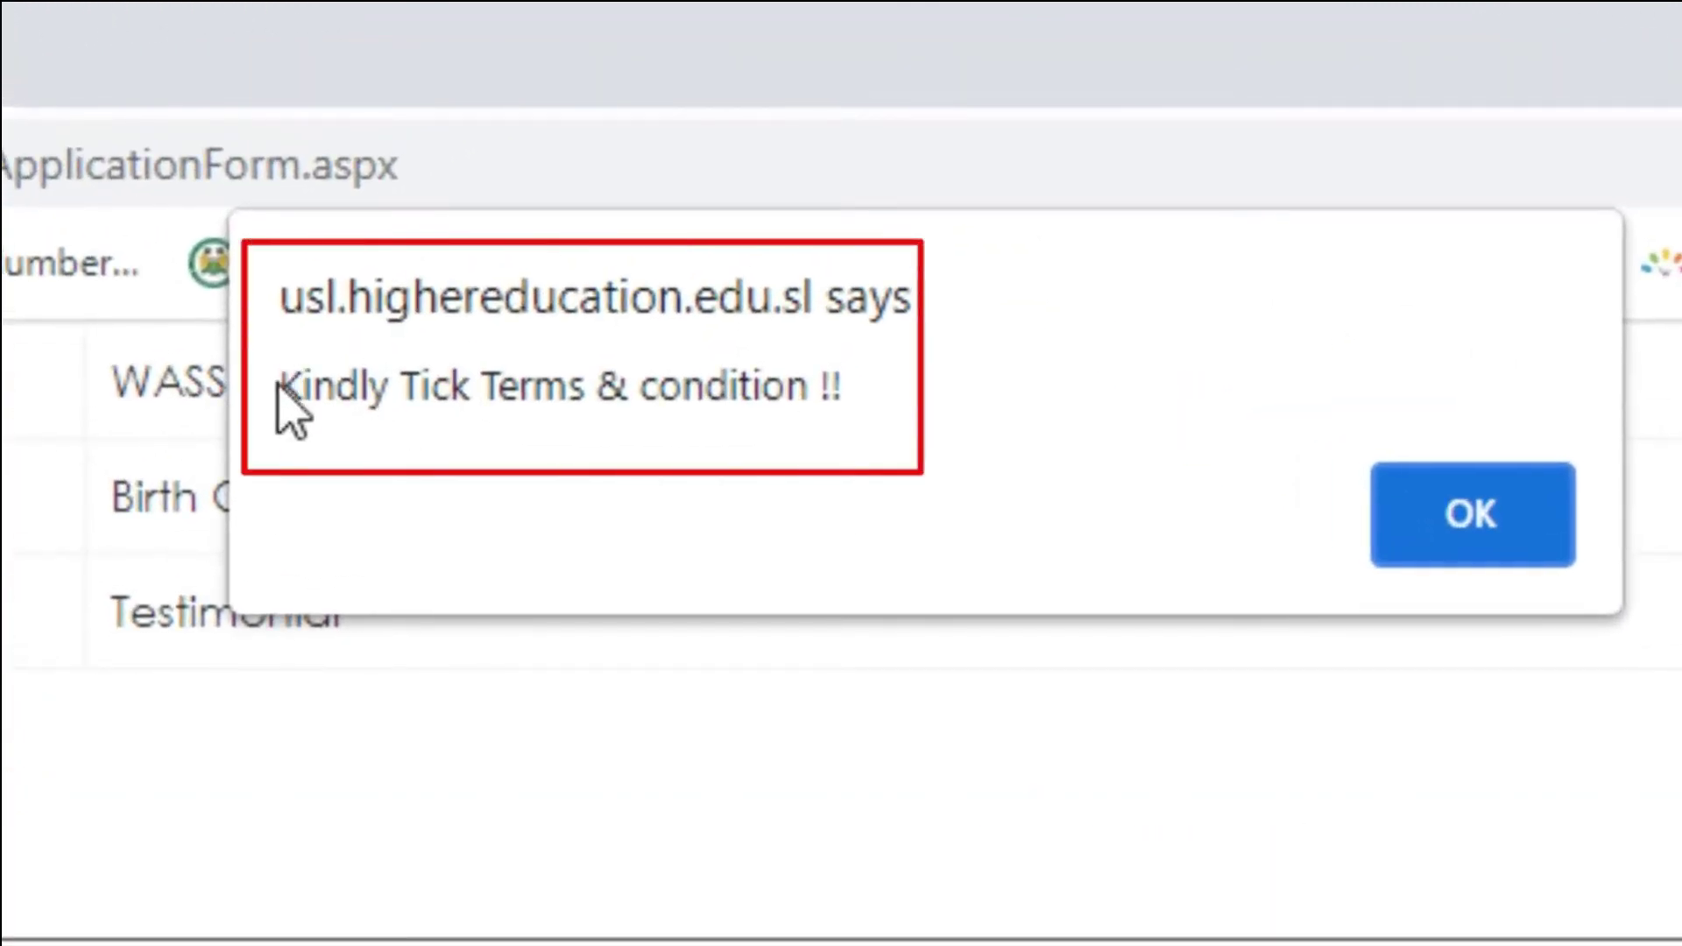
drag(302, 385, 868, 386)
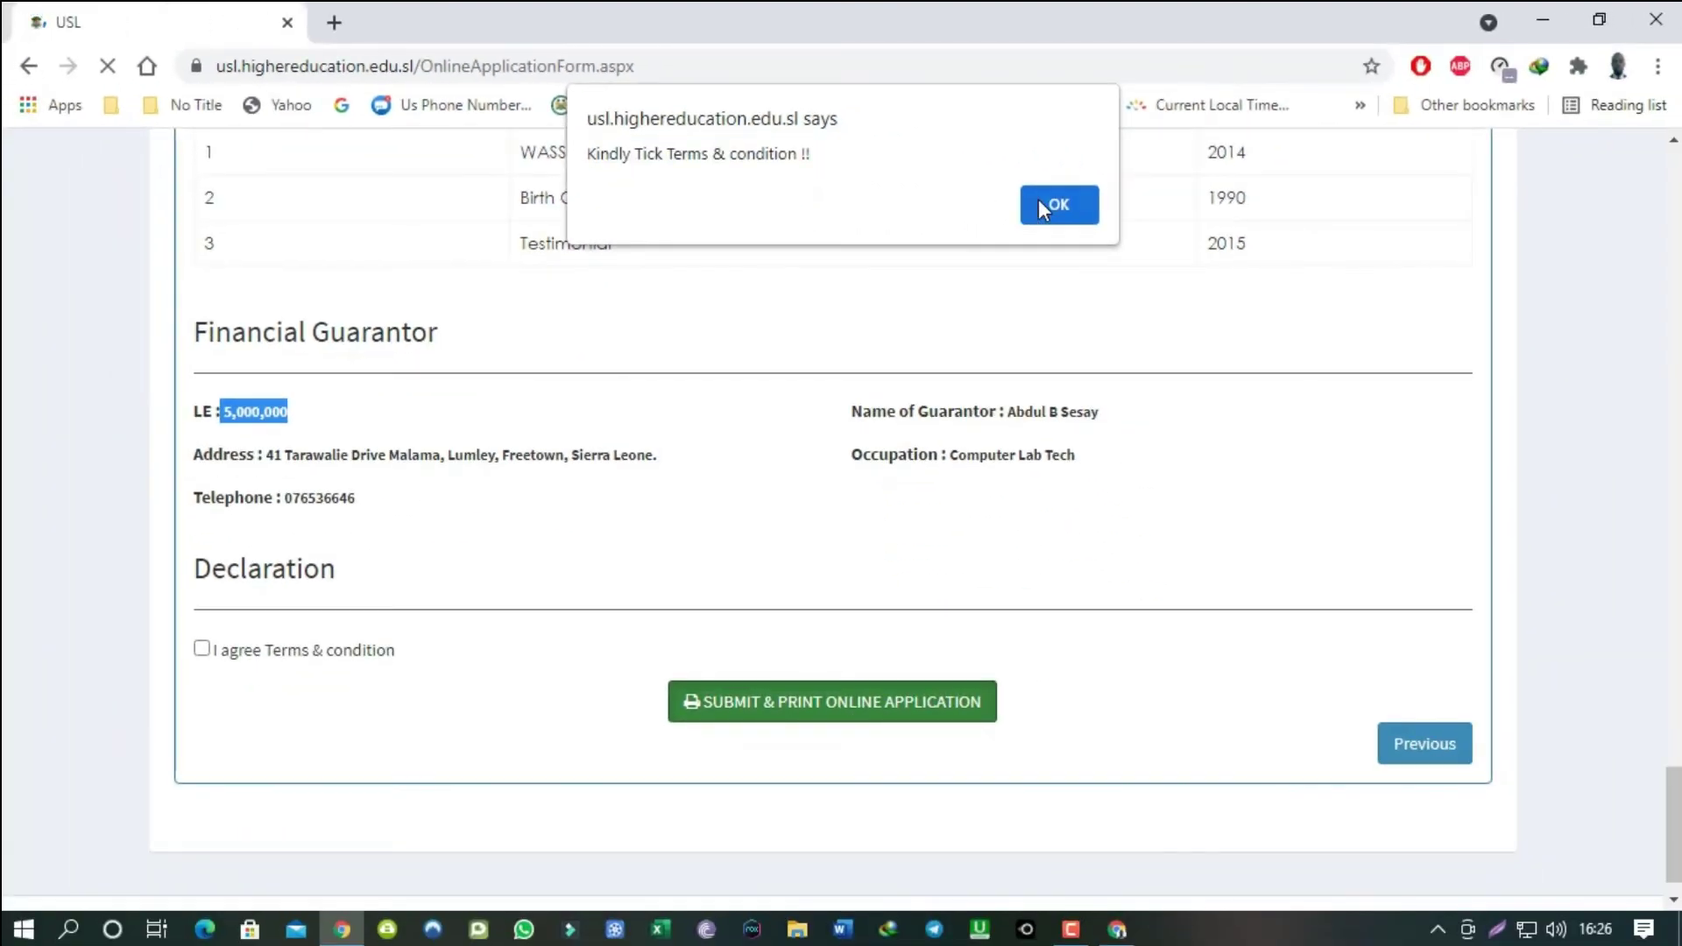
click(1040, 205)
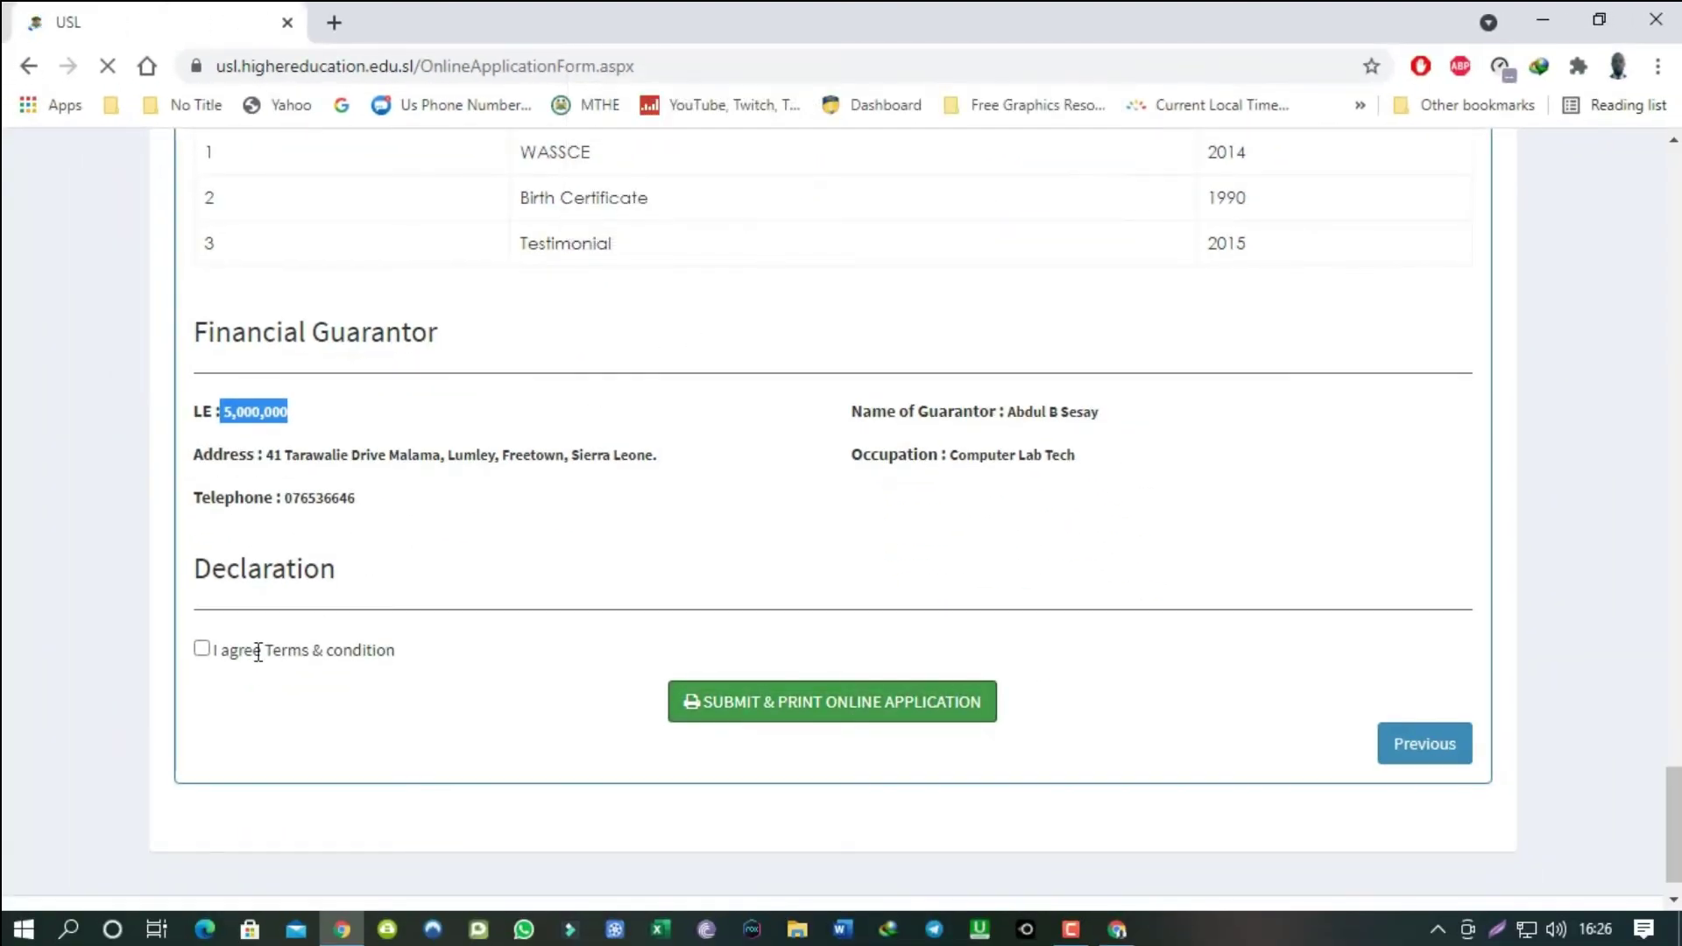
click(202, 650)
Submit the application and scroll through the printable application form.
click(854, 709)
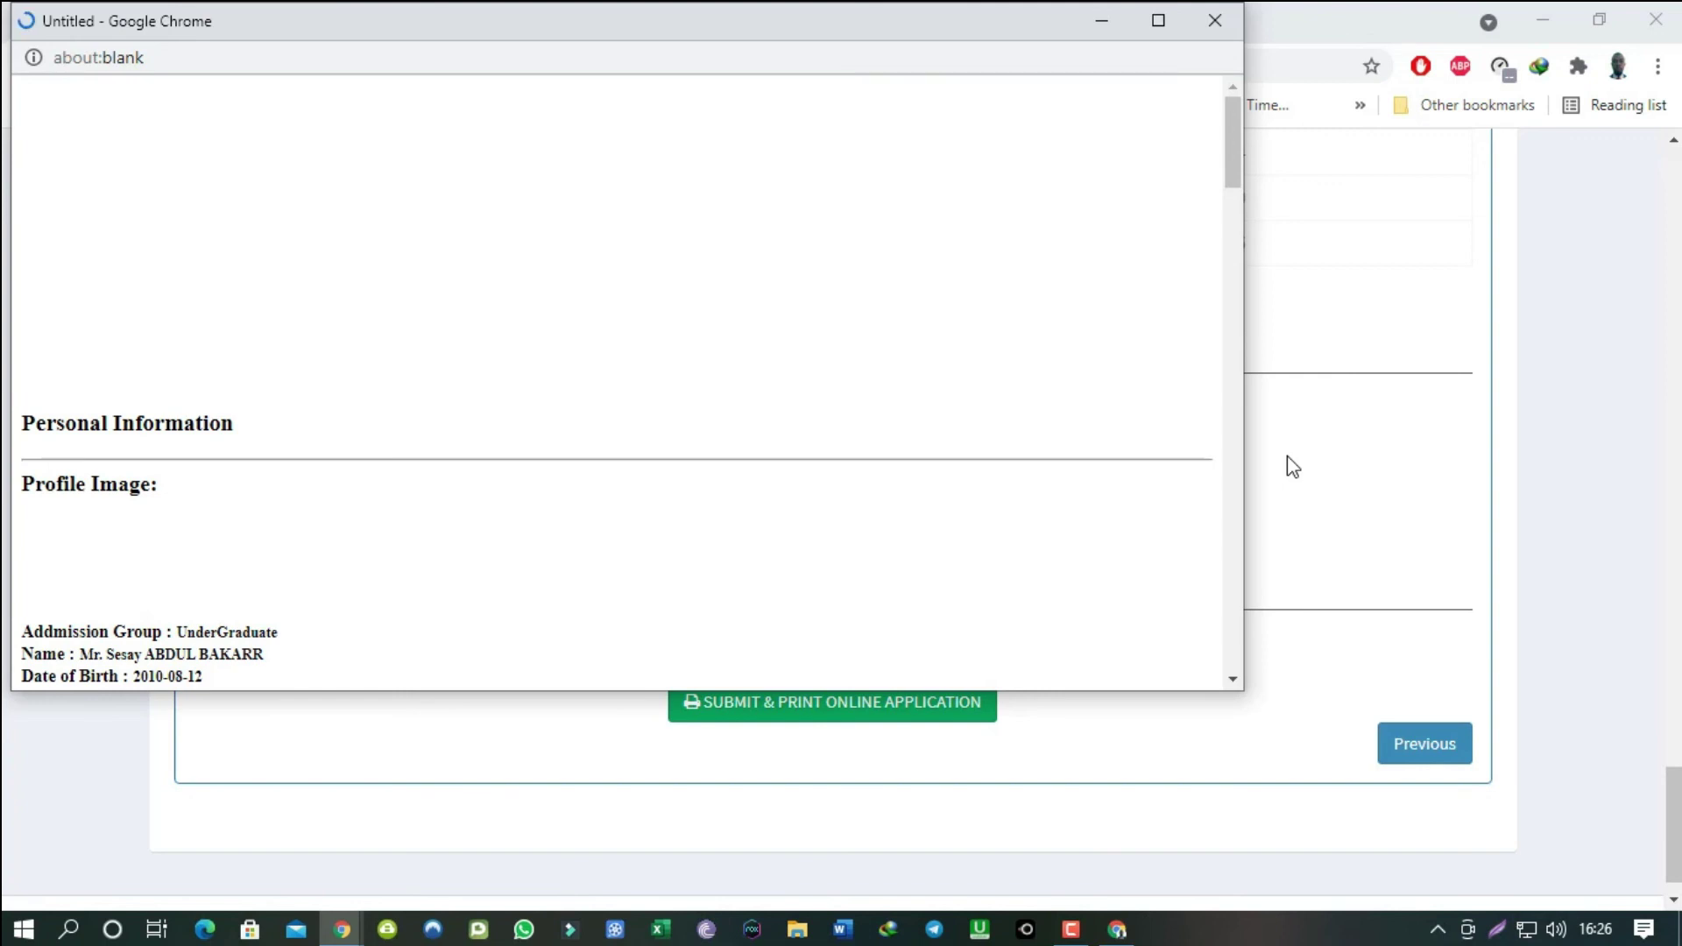
scroll(719, 399, down, 8)
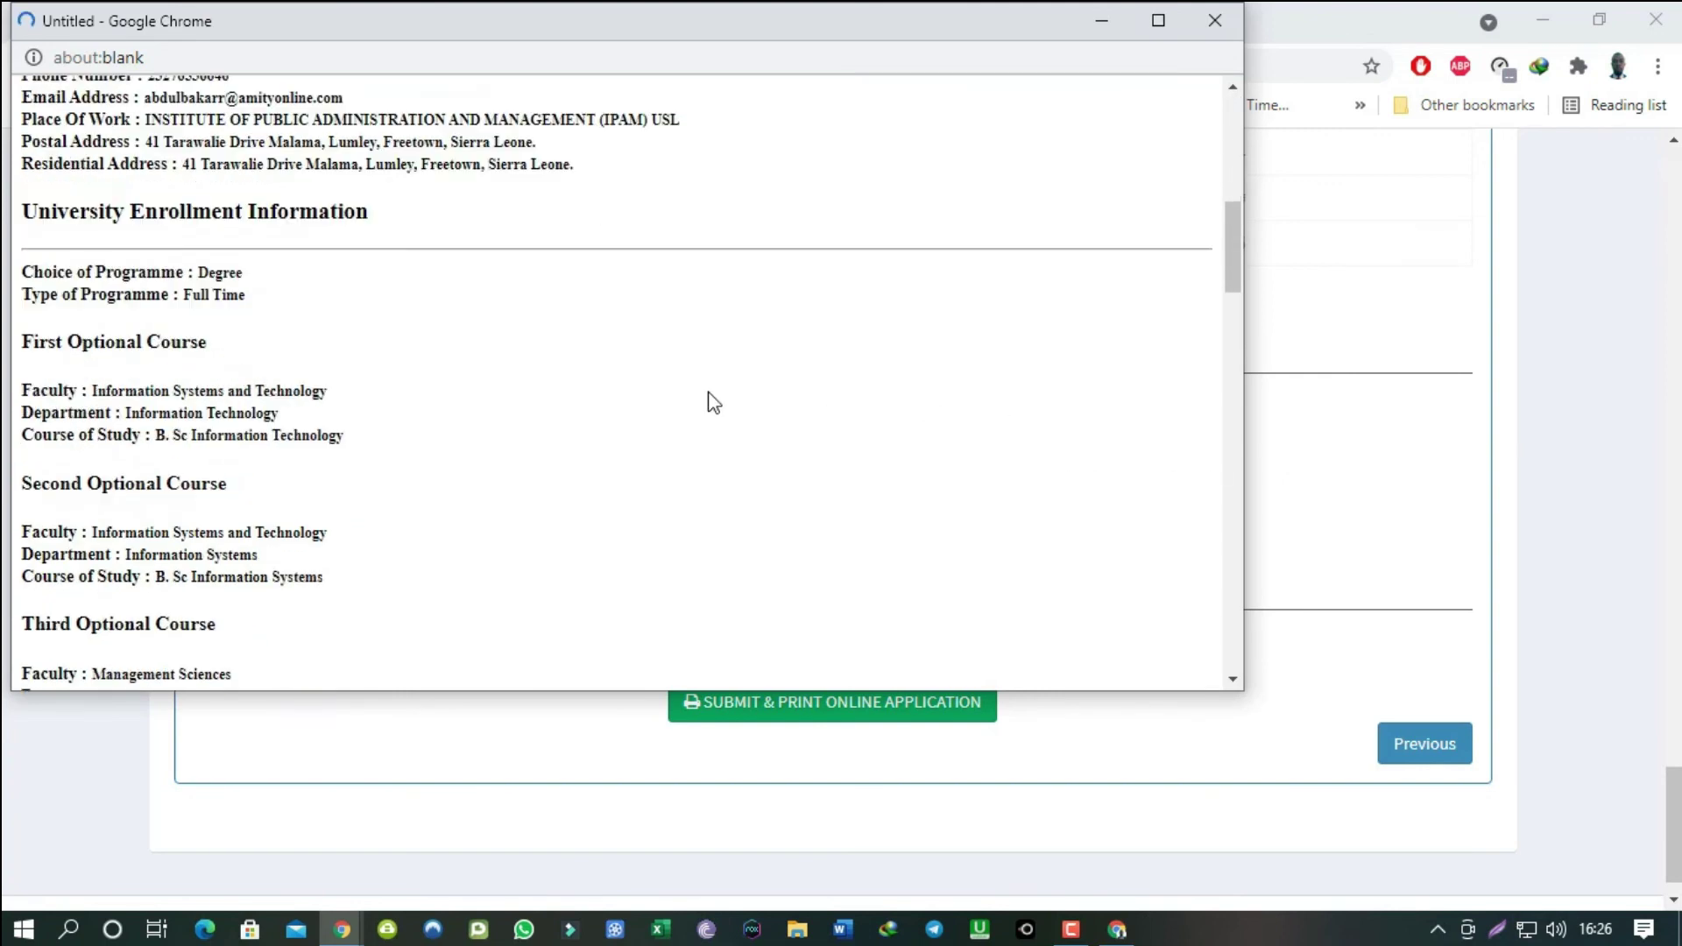
scroll(714, 401, down, 20)
scroll(714, 401, up, 20)
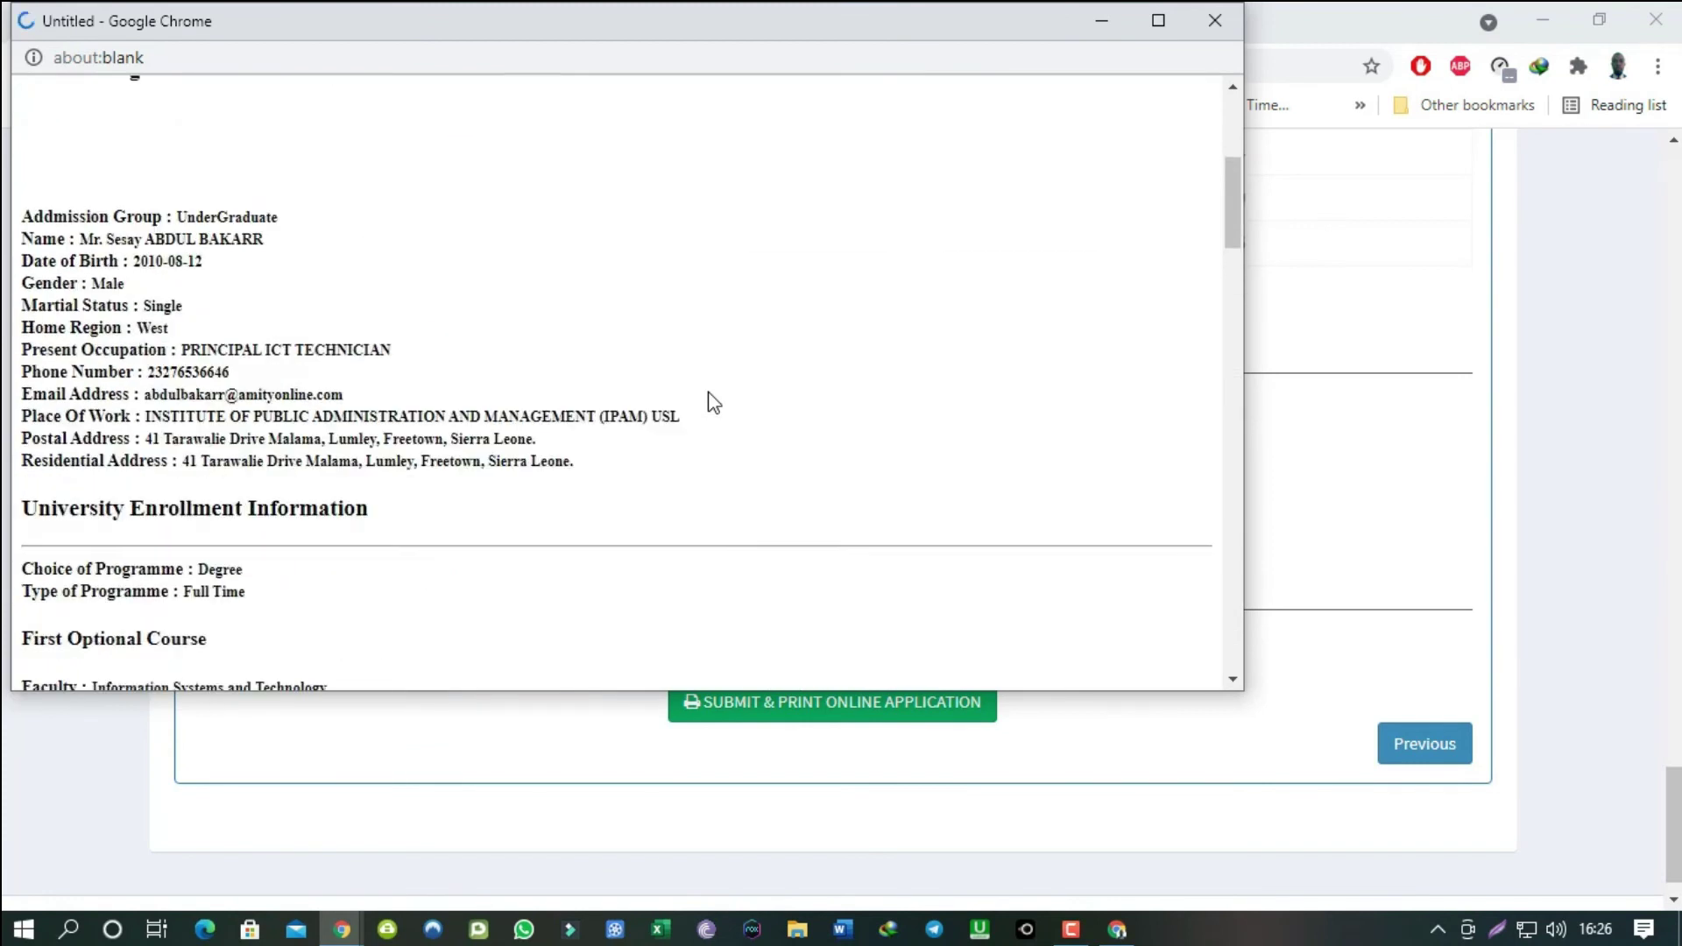
scroll(714, 403, up, 5)
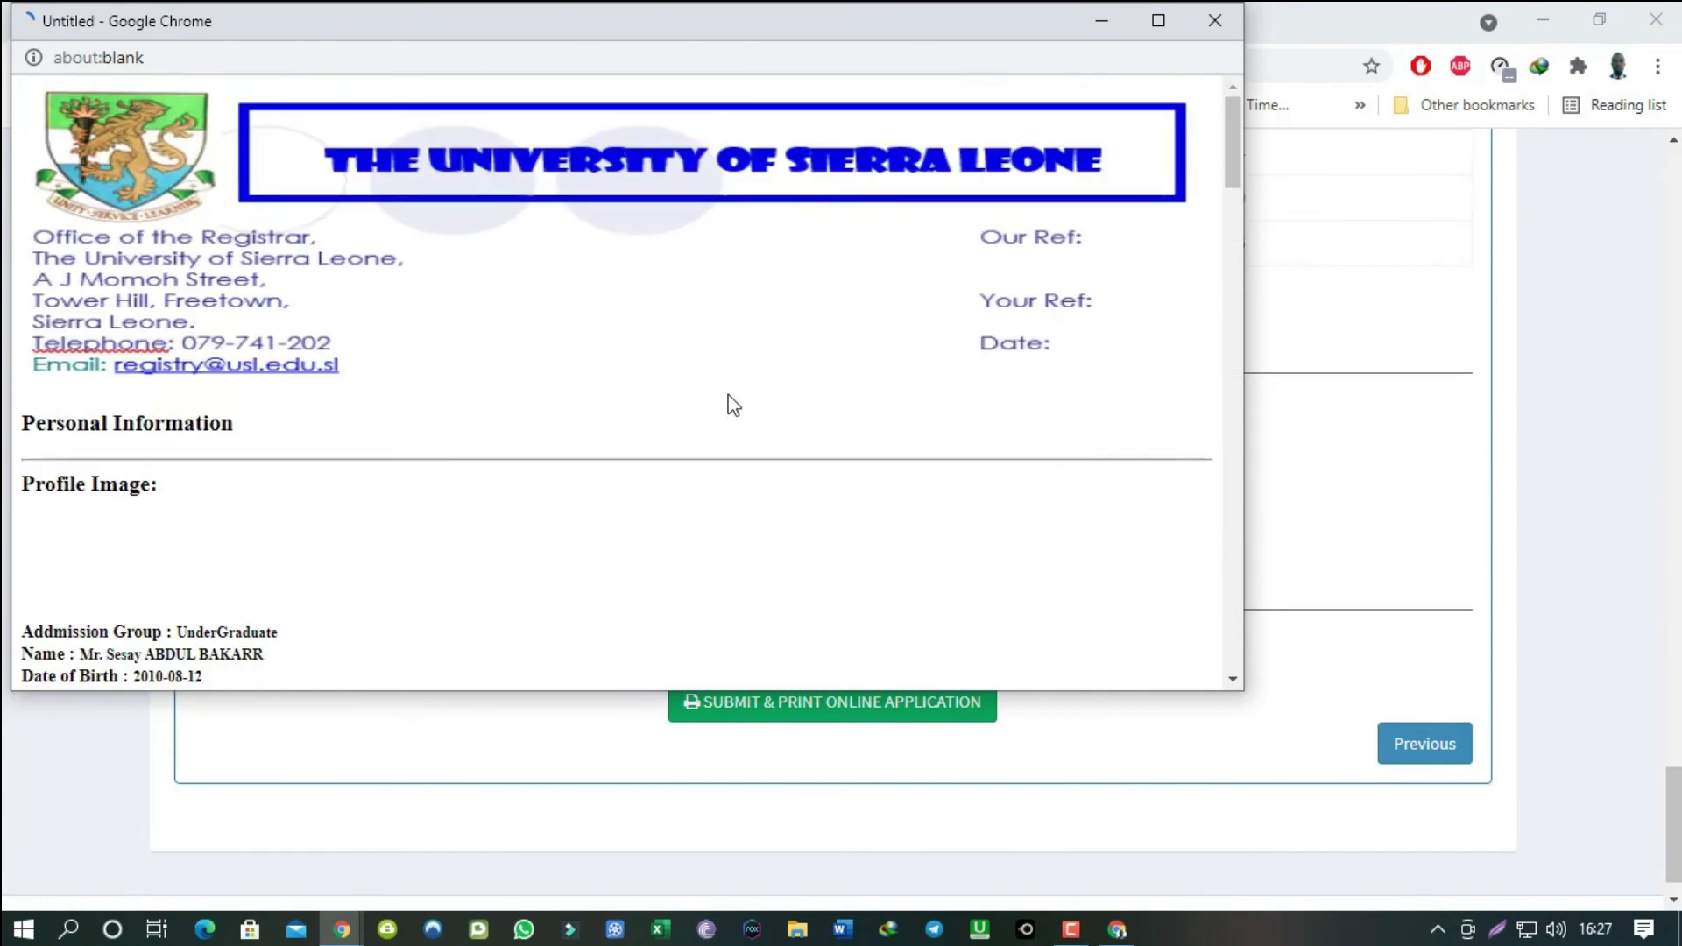
scroll(248, 391, down, 5)
Bring up the form's print preview and enlarge its pages for inspection.
key(ctrl+p)
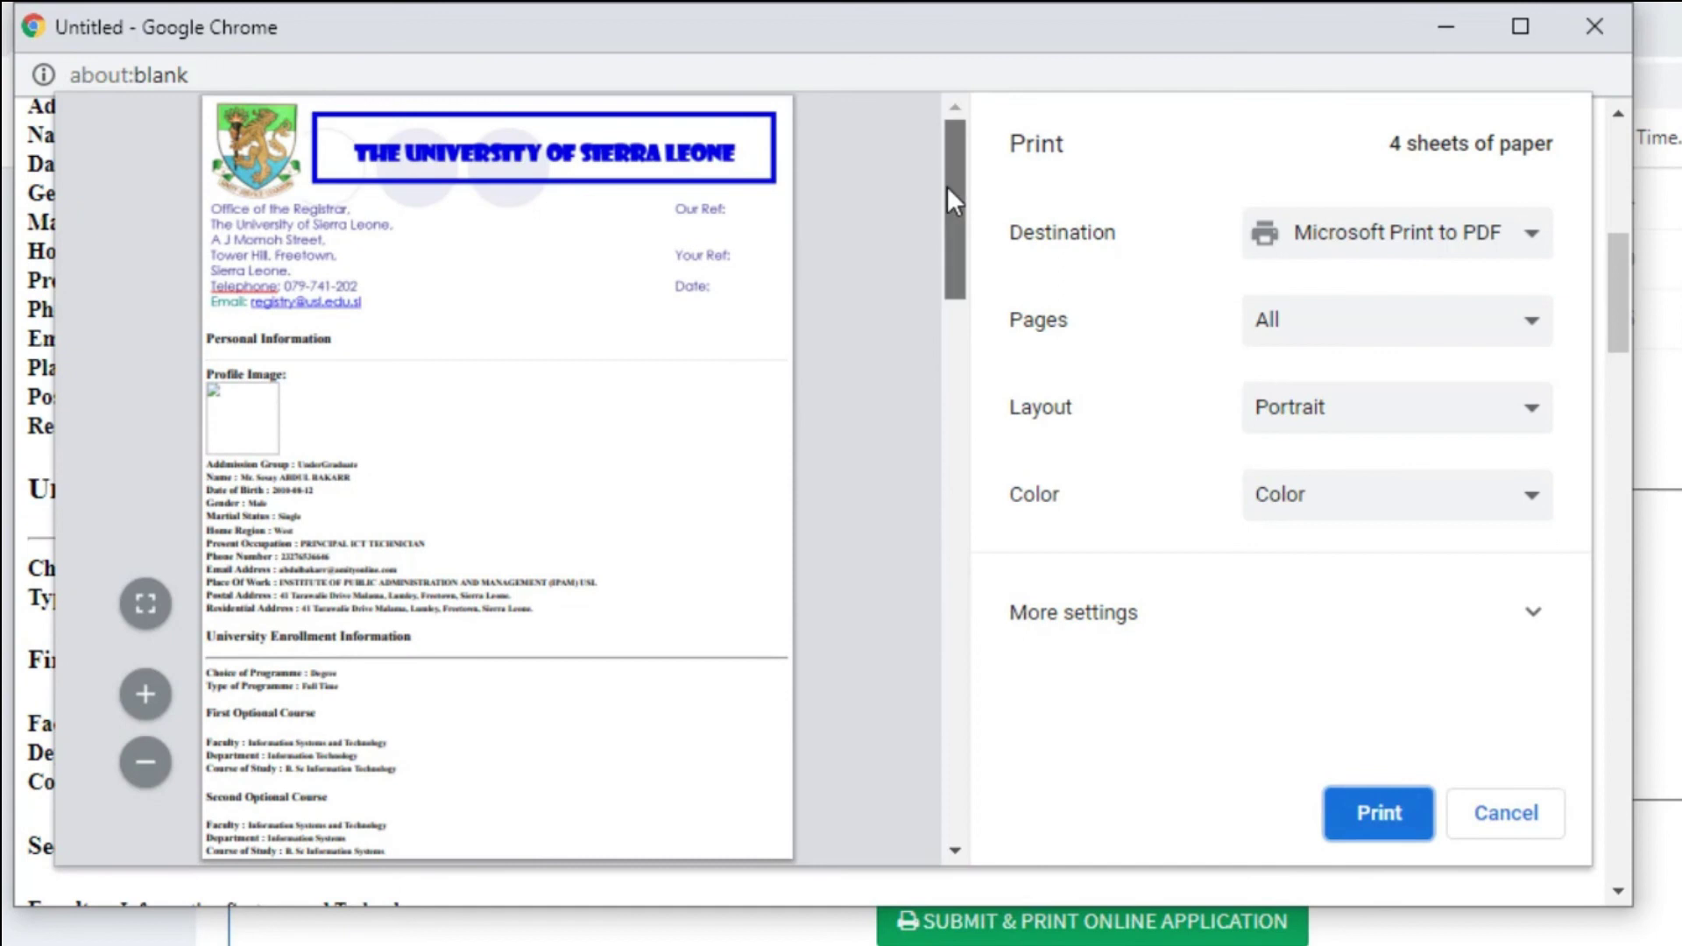
drag(946, 185, 973, 648)
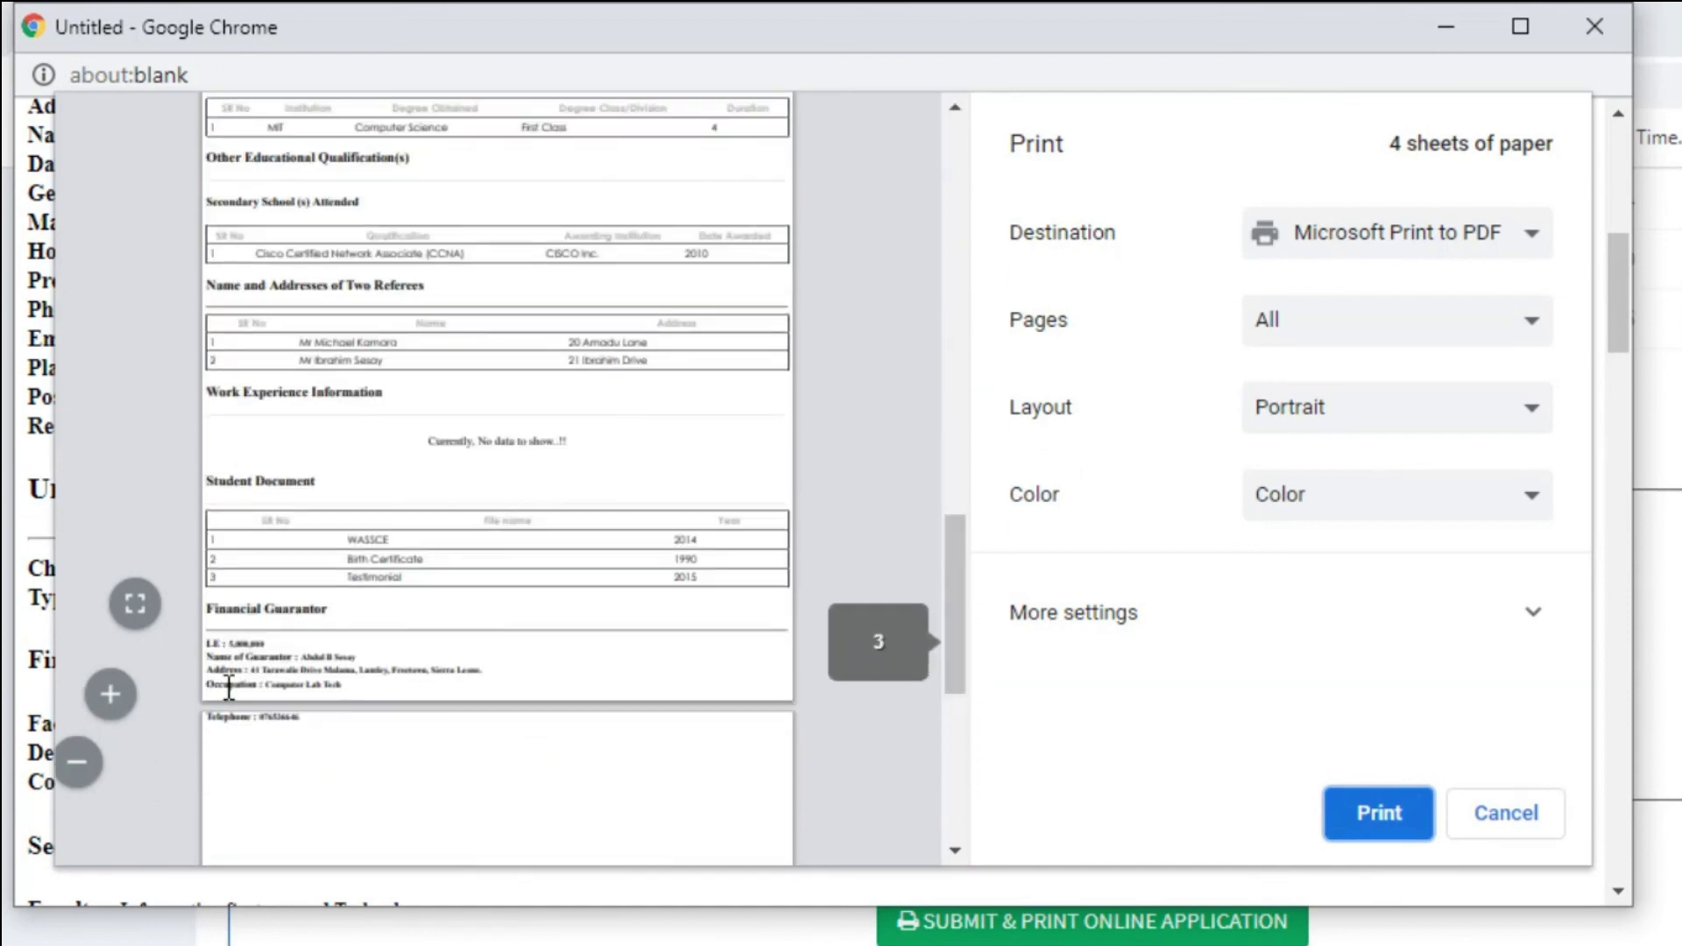
click(145, 695)
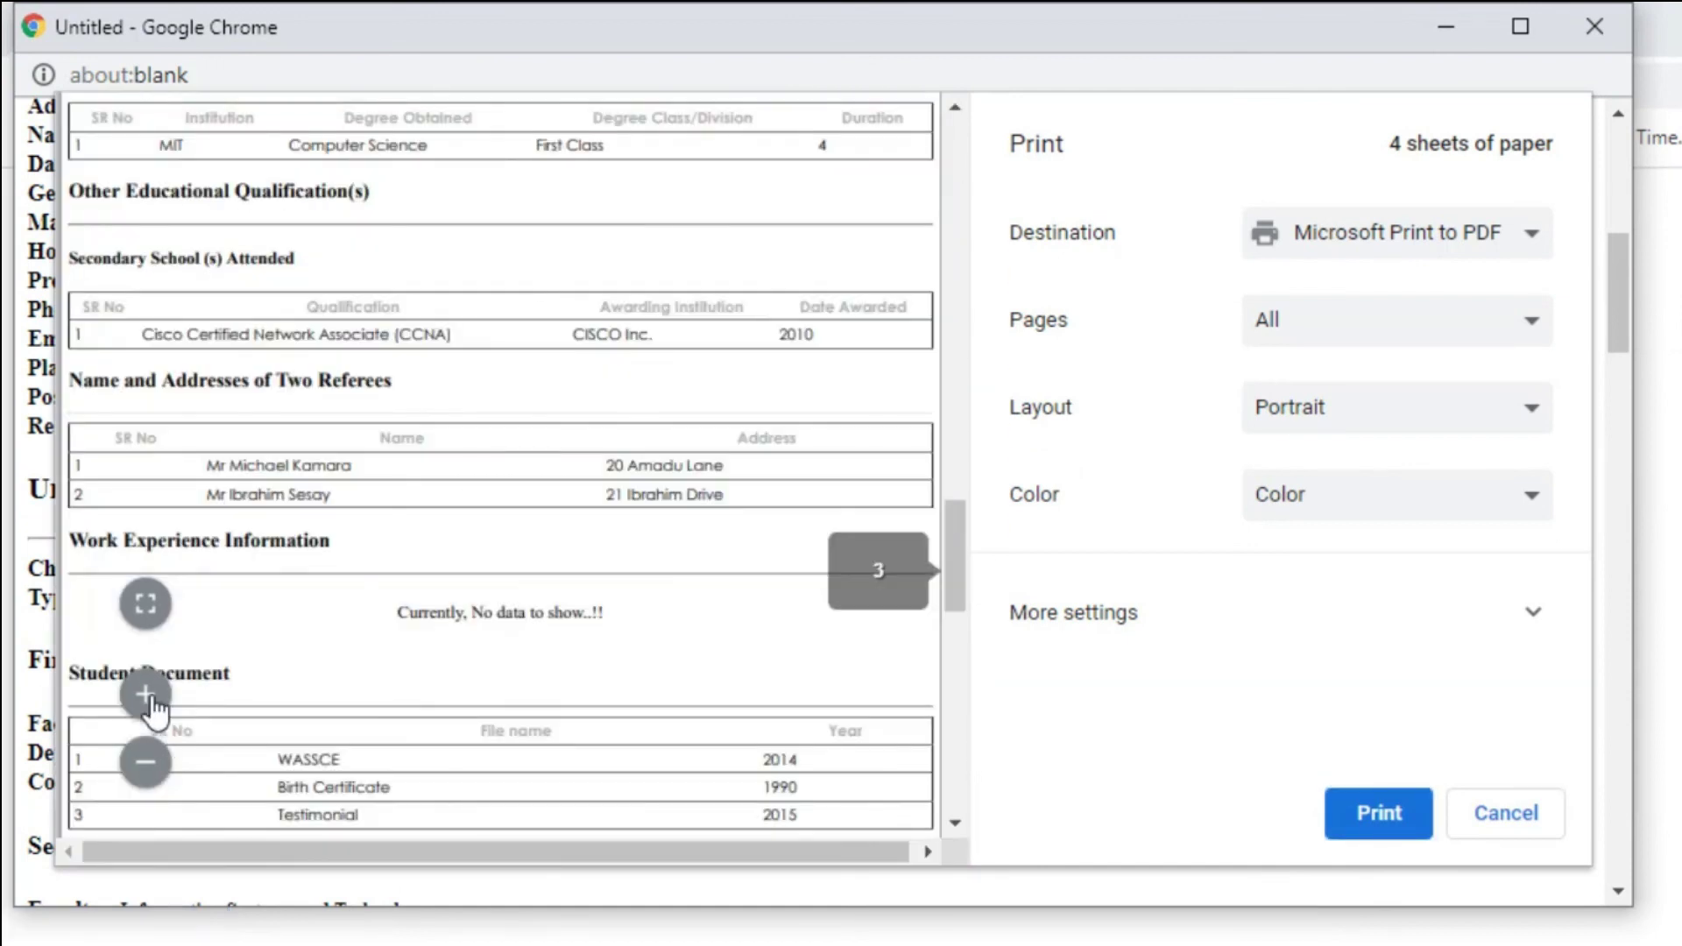
scroll(455, 386, down, 9)
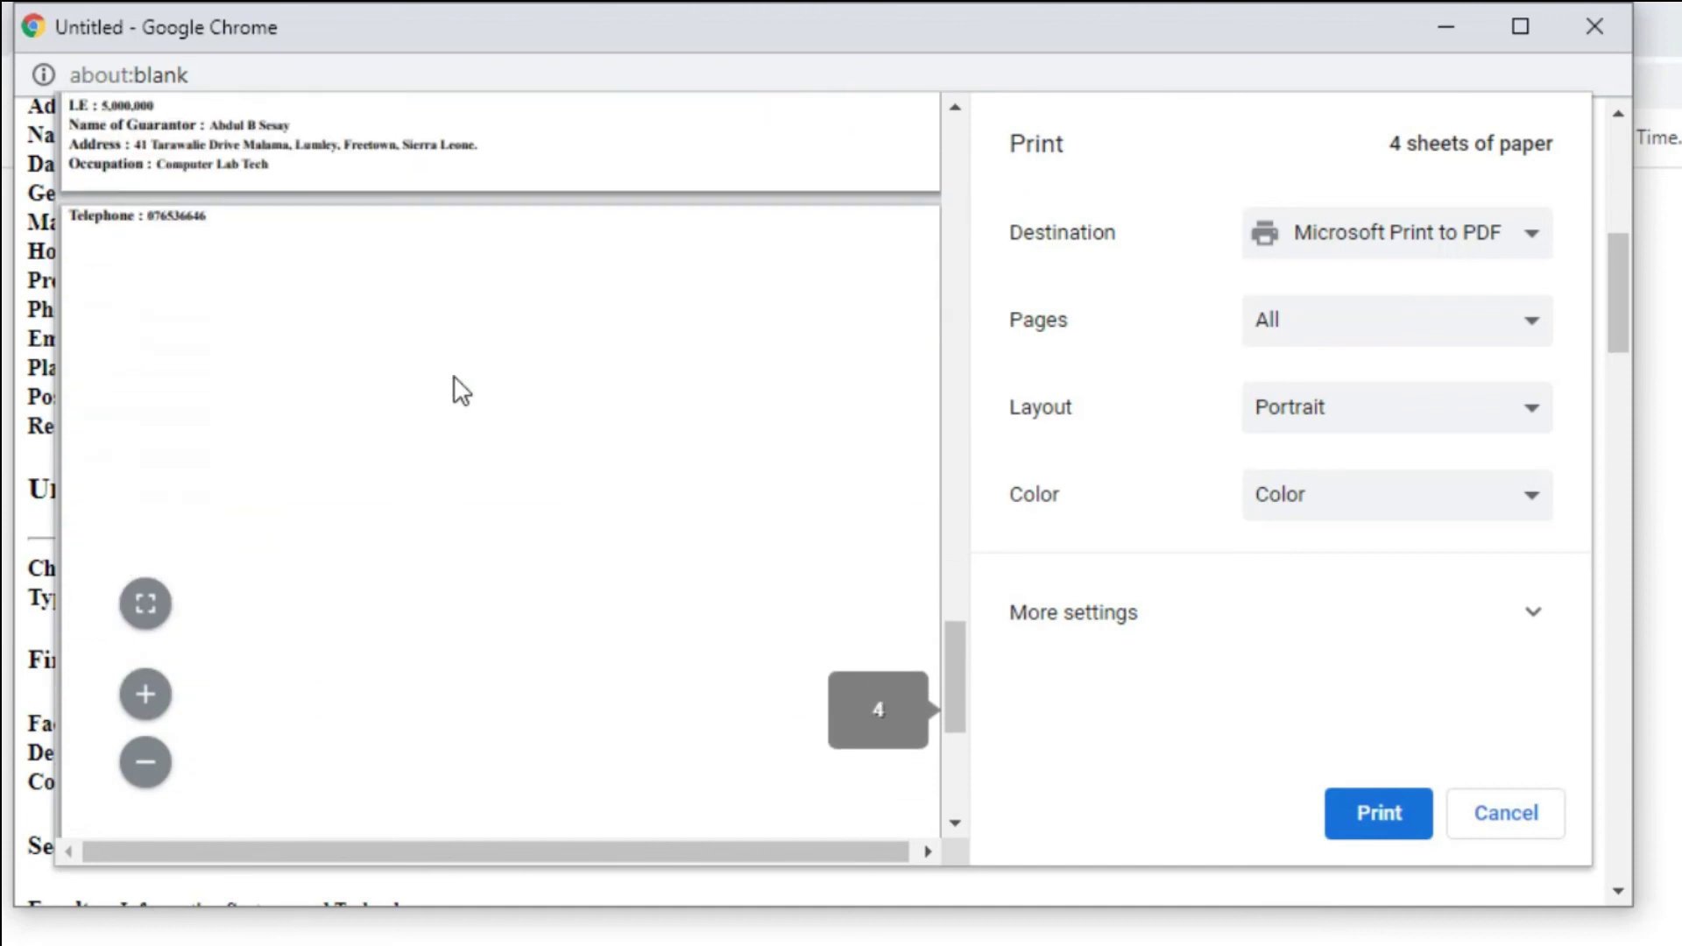
scroll(460, 390, up, 7)
scroll(461, 391, up, 20)
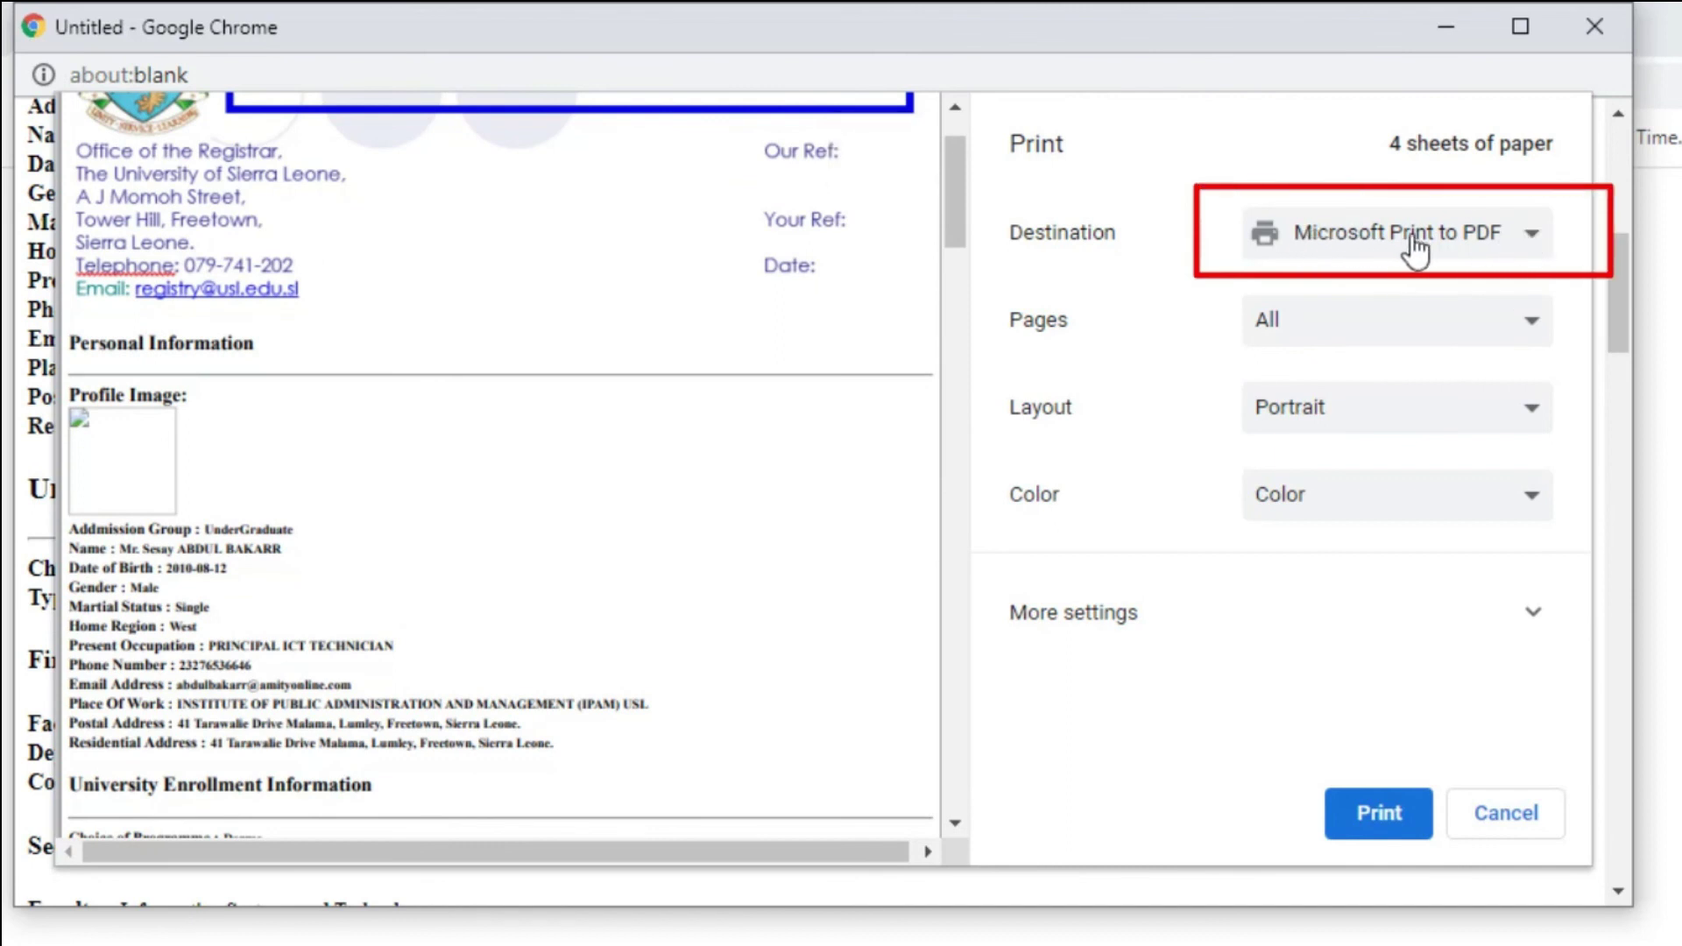
Save the printout as a PDF named 'Application Form IPAM USL' on the Desktop.
click(1463, 240)
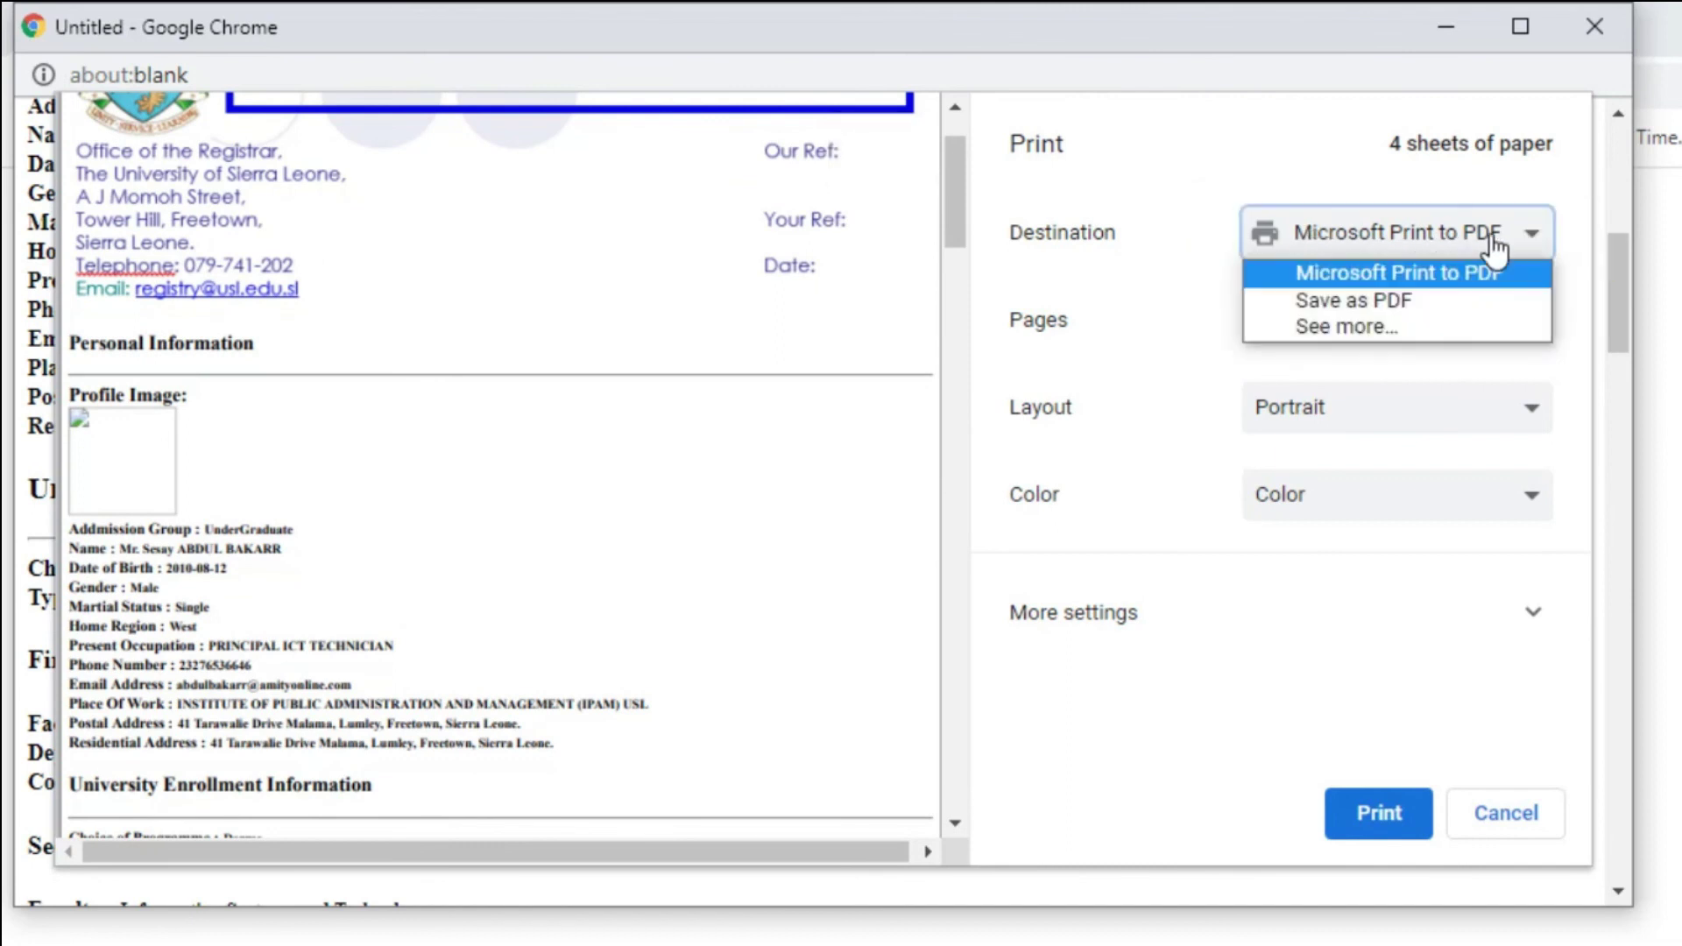
click(1380, 299)
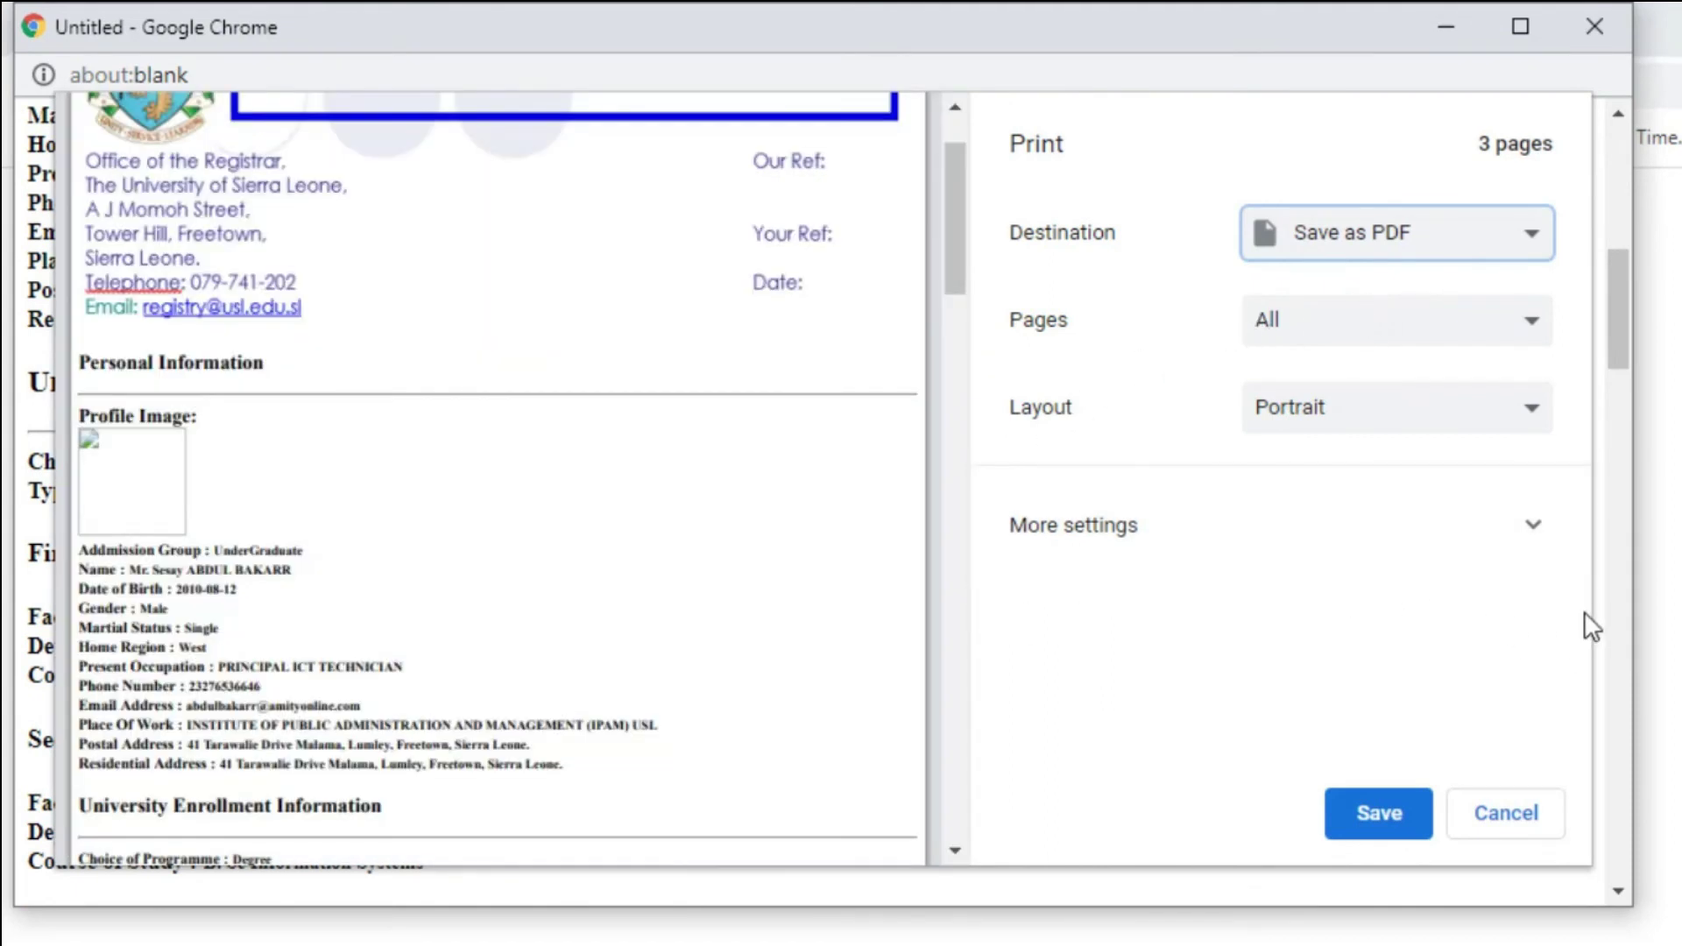
click(1375, 815)
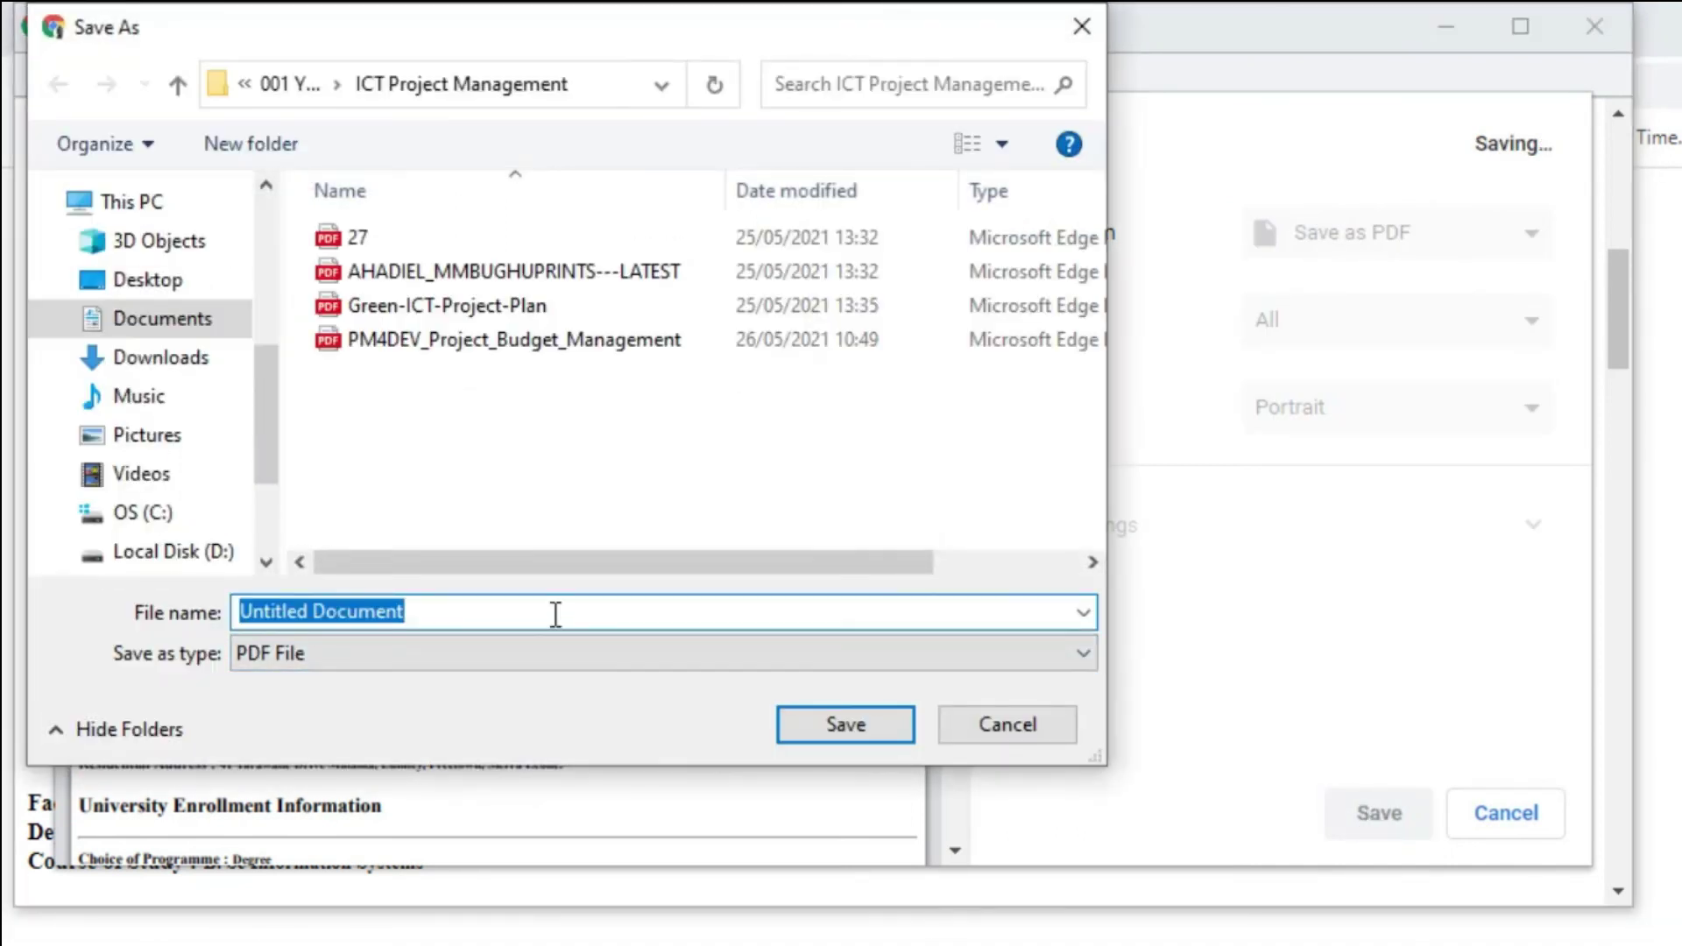
text(Application Form)
click(148, 280)
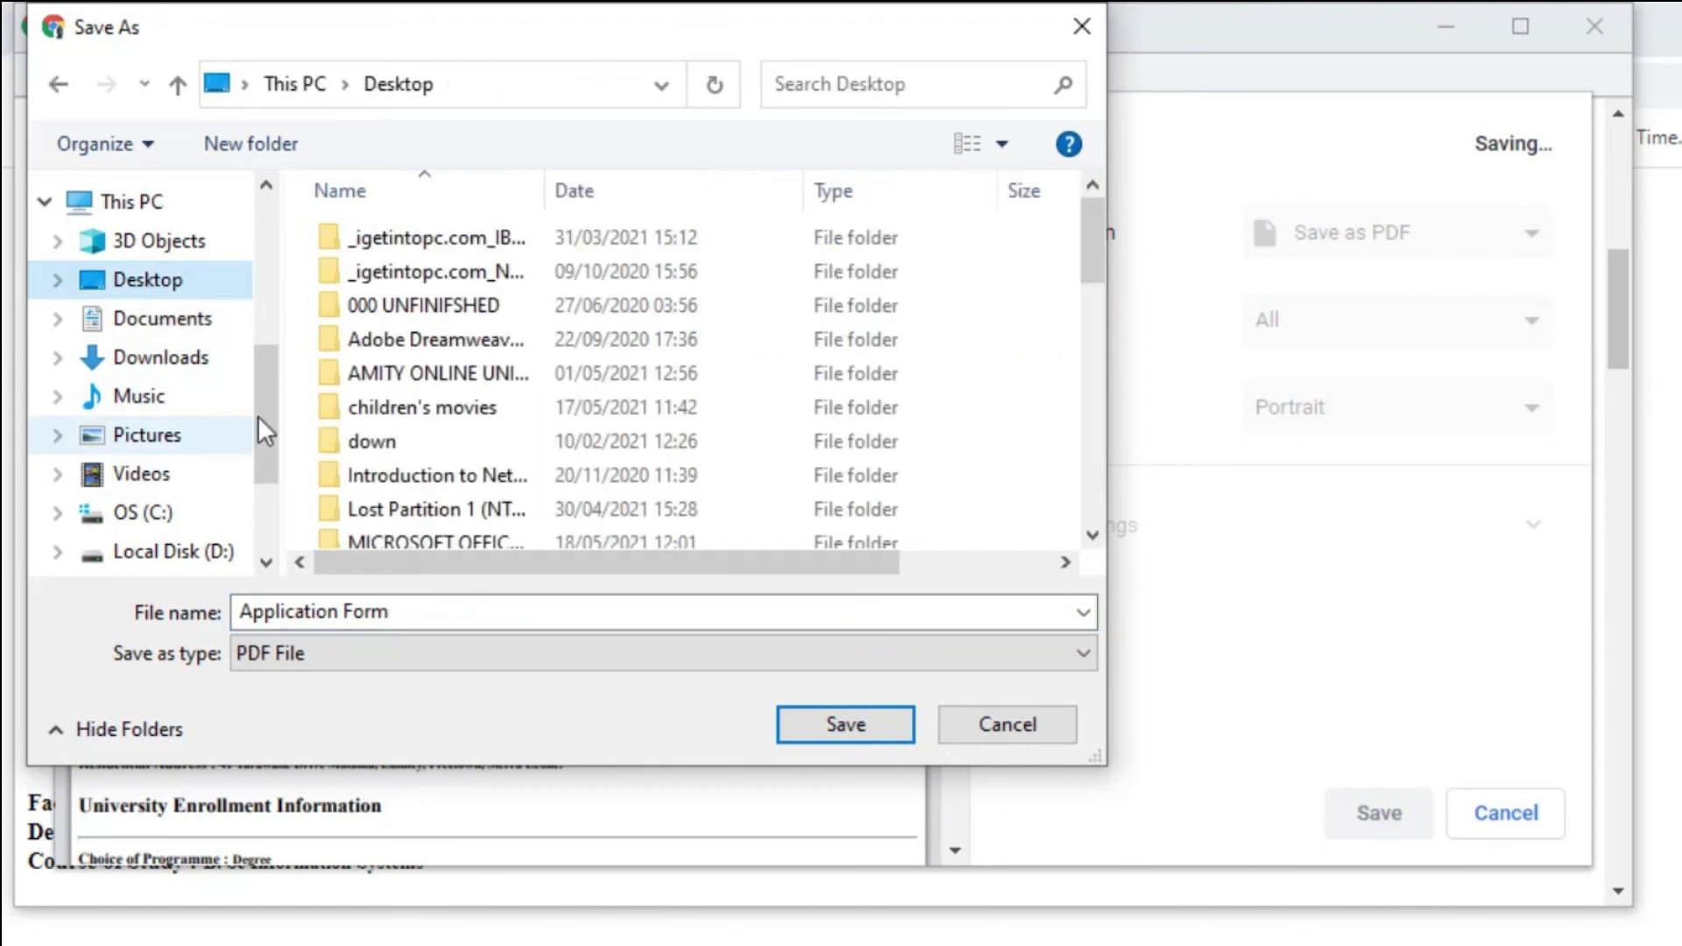
click(429, 613)
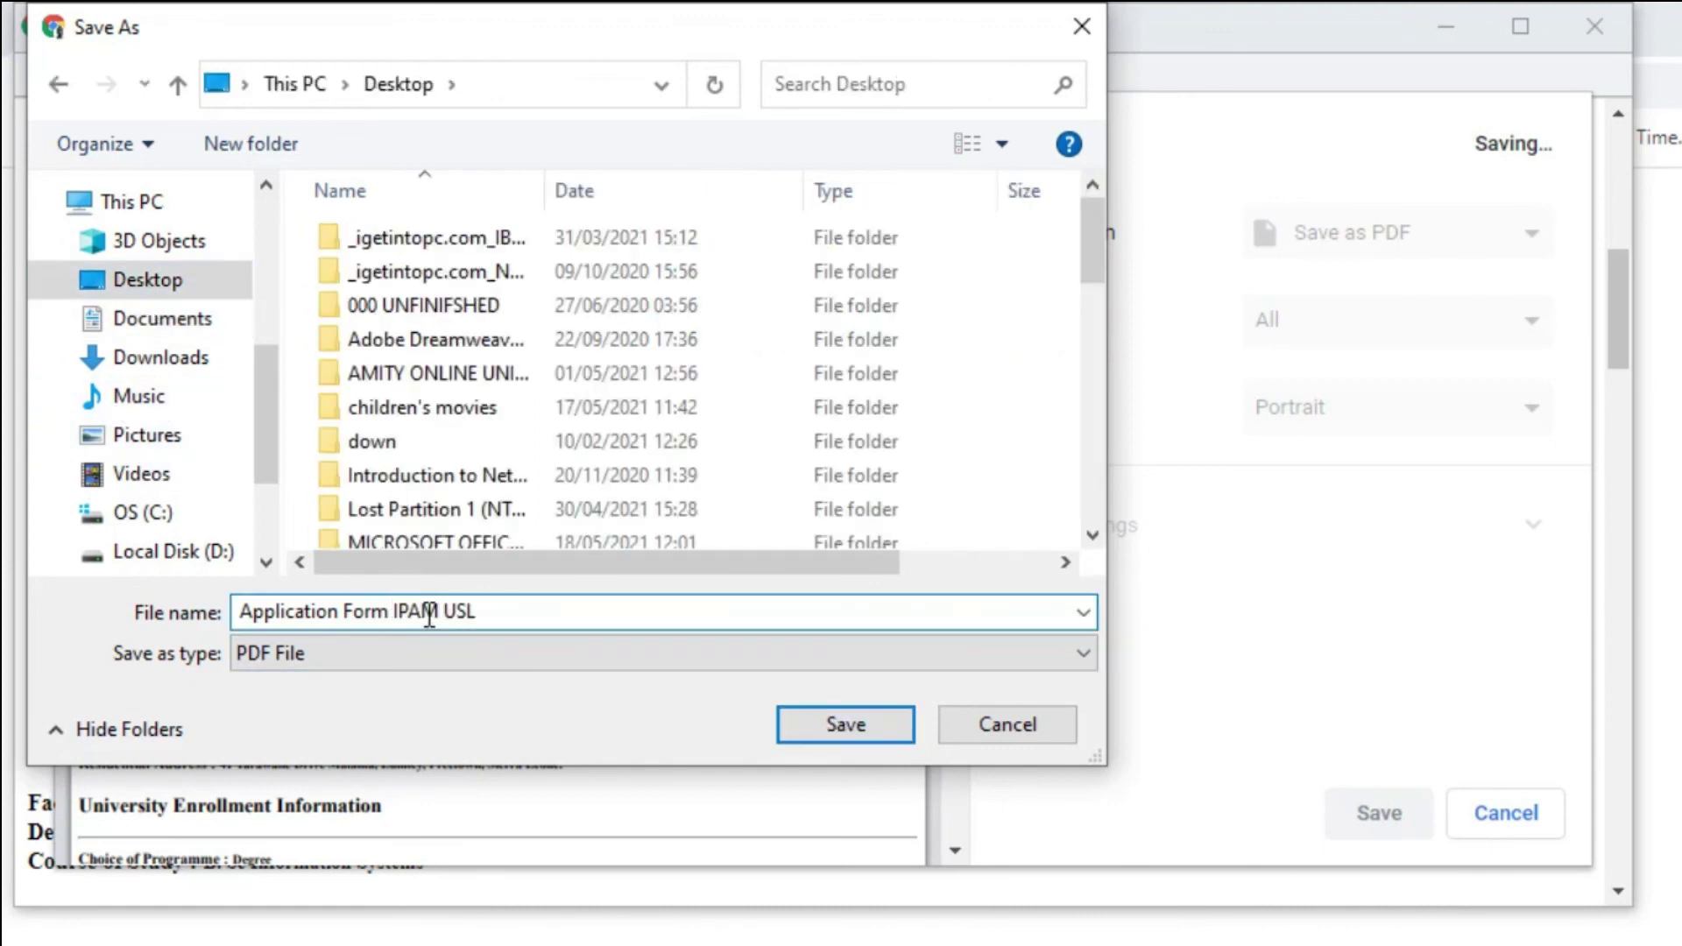
click(848, 723)
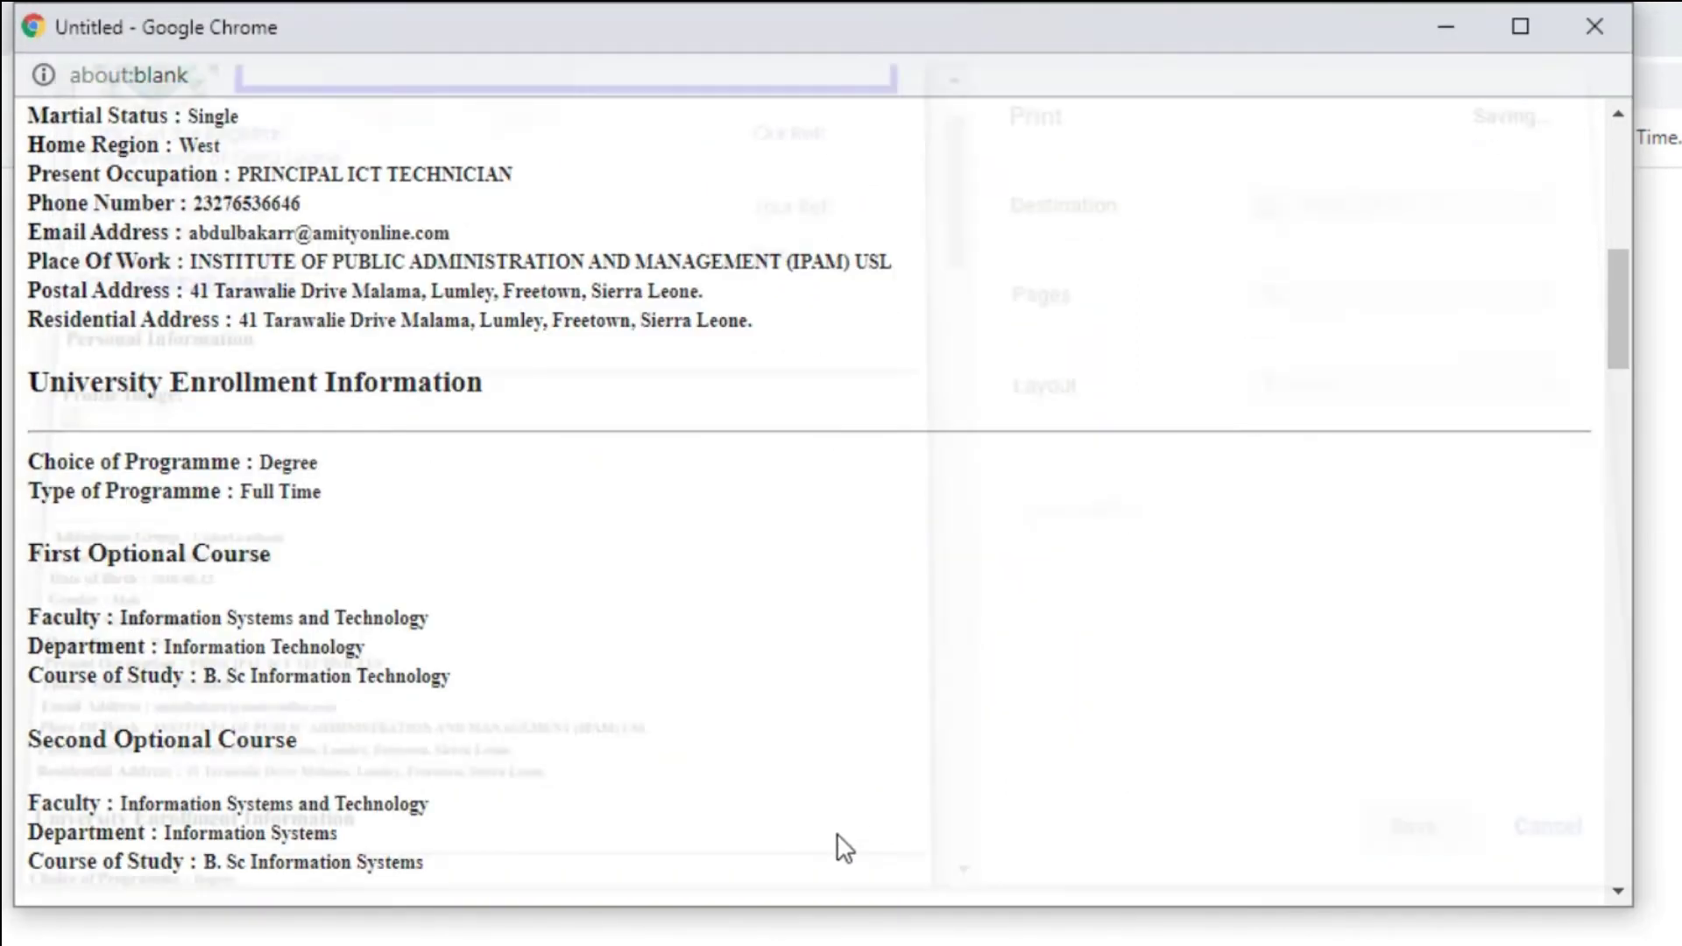
Close the printable application popup to return to the MTHE eLearning homepage.
scroll(636, 619, up, 9)
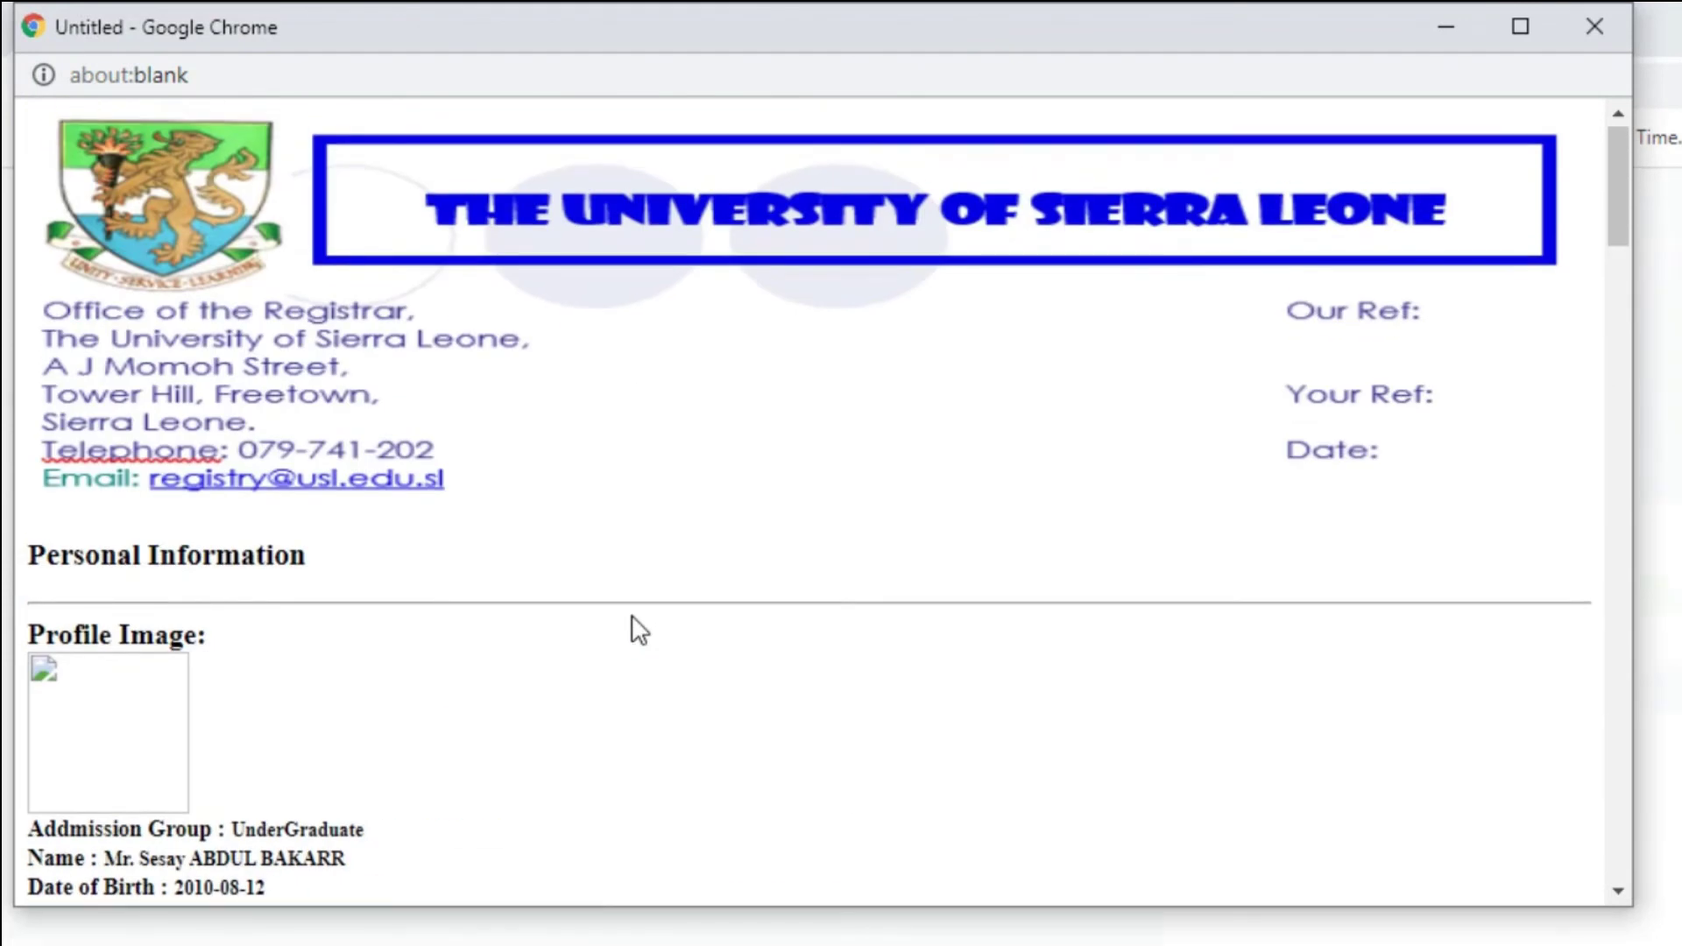
scroll(631, 627, down, 12)
scroll(638, 629, down, 10)
key(ctrl+p)
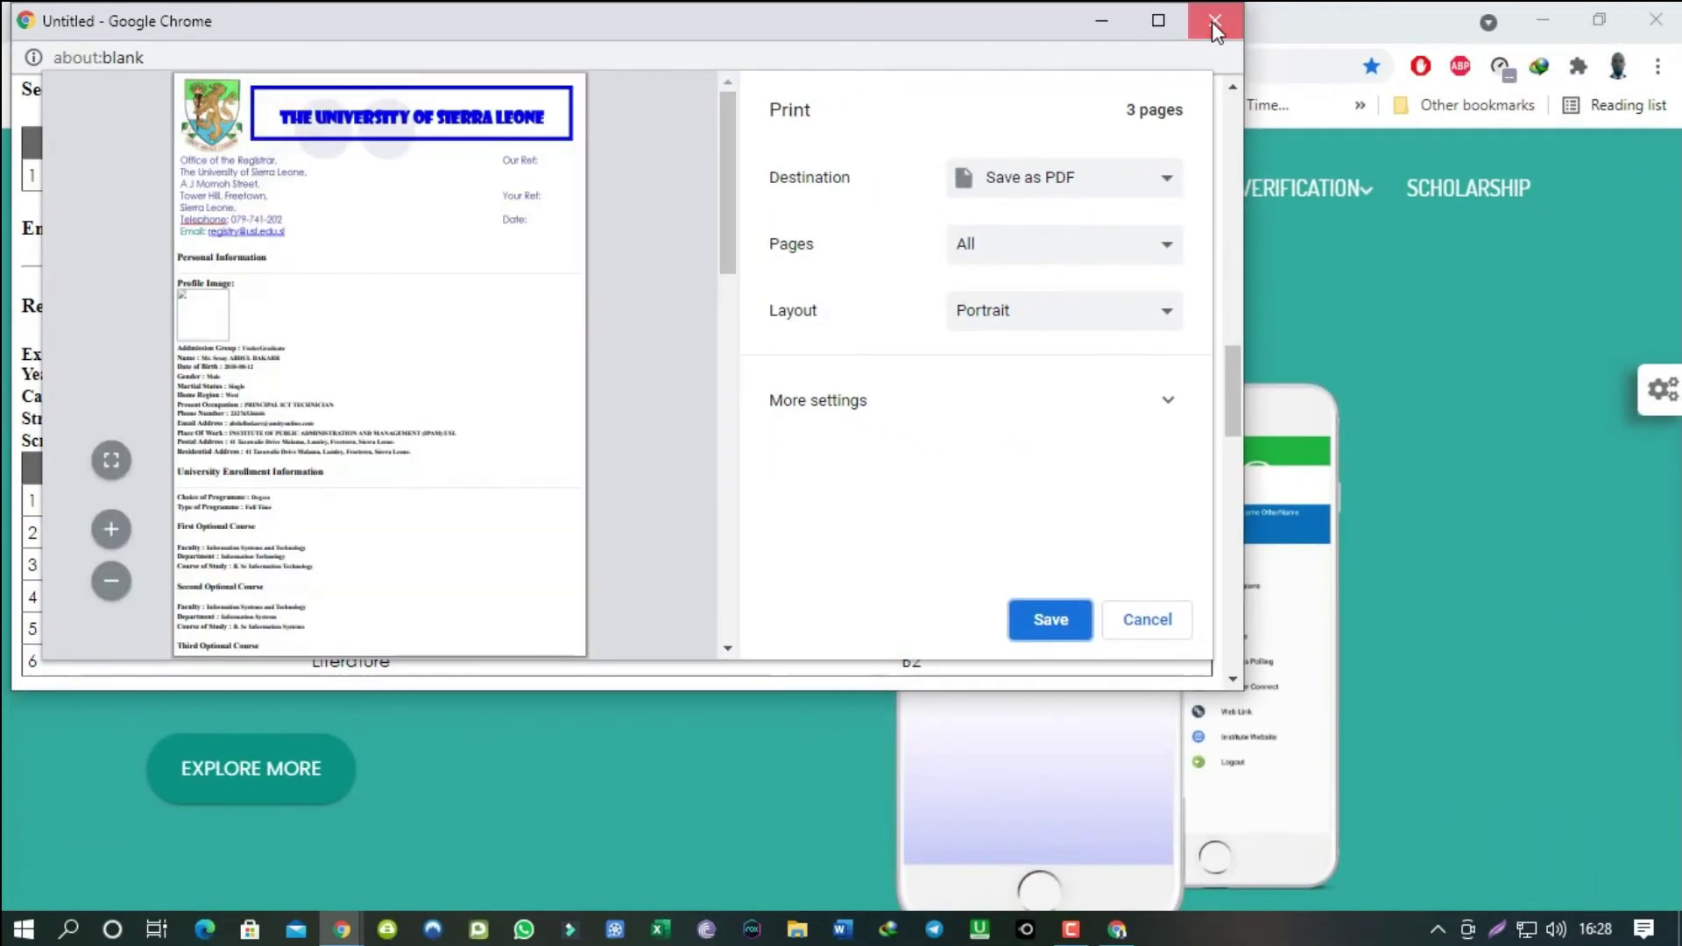
click(1213, 21)
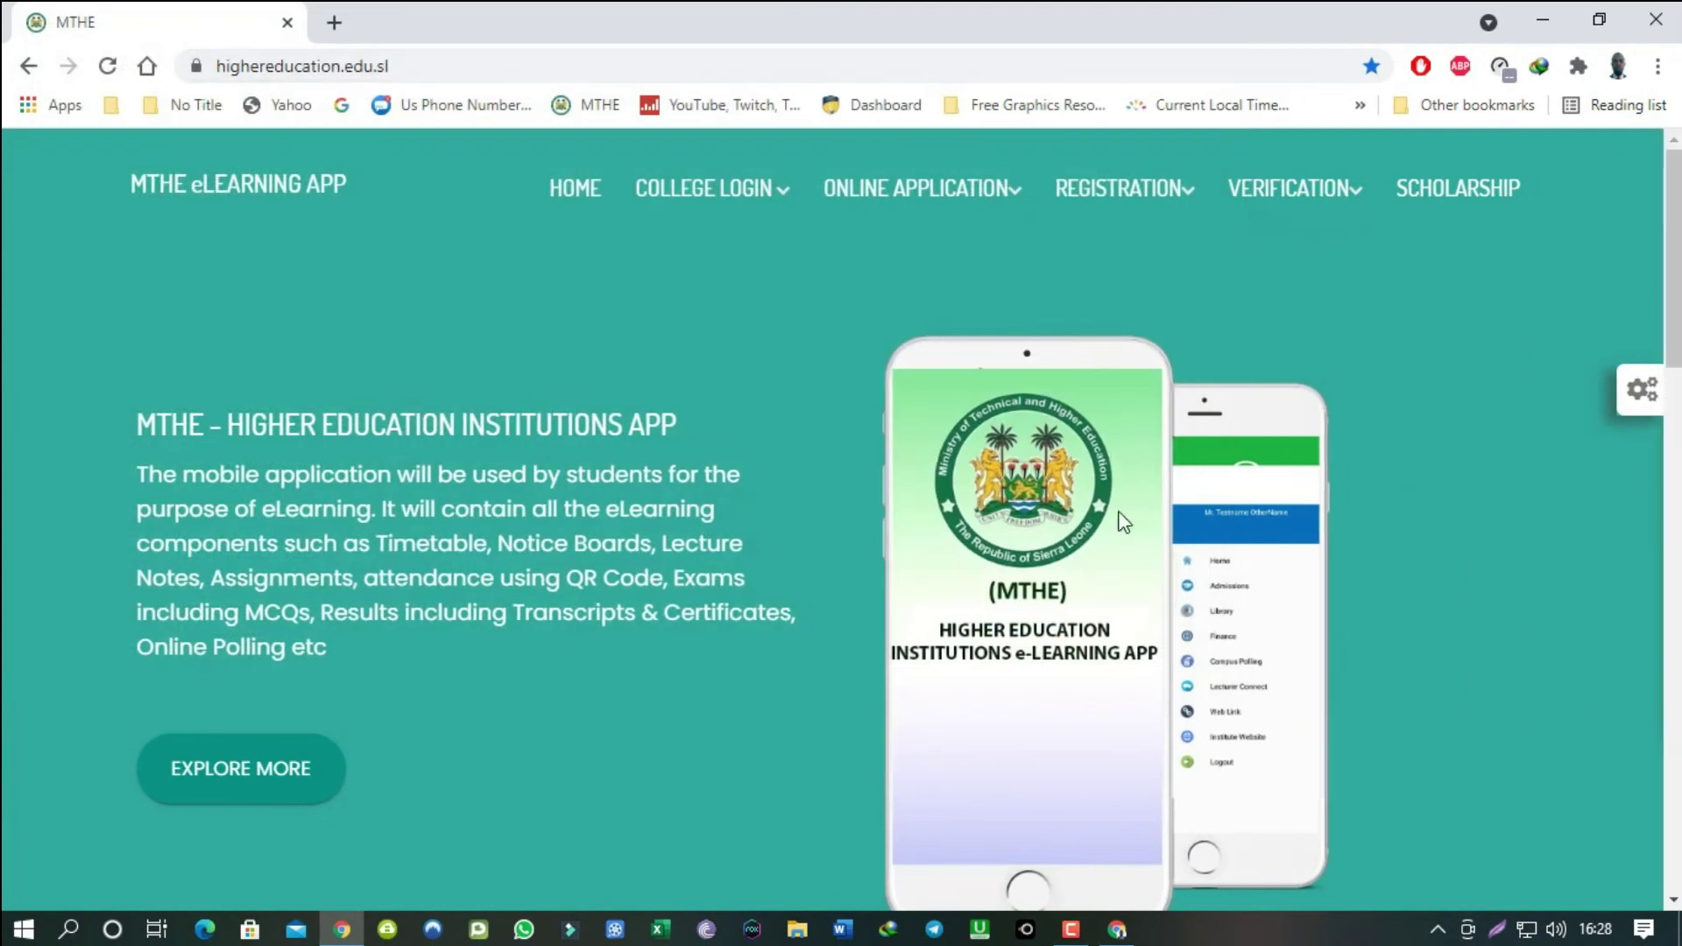